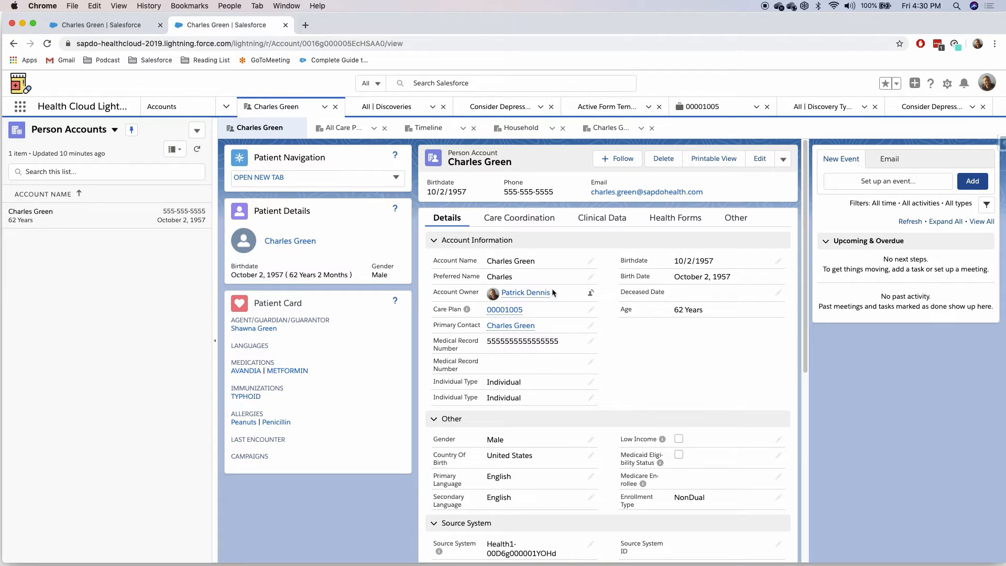
- Review the patient's Care Coordination, Clinical Data, Health Forms and Other information on the person account record
left_click(526, 228)
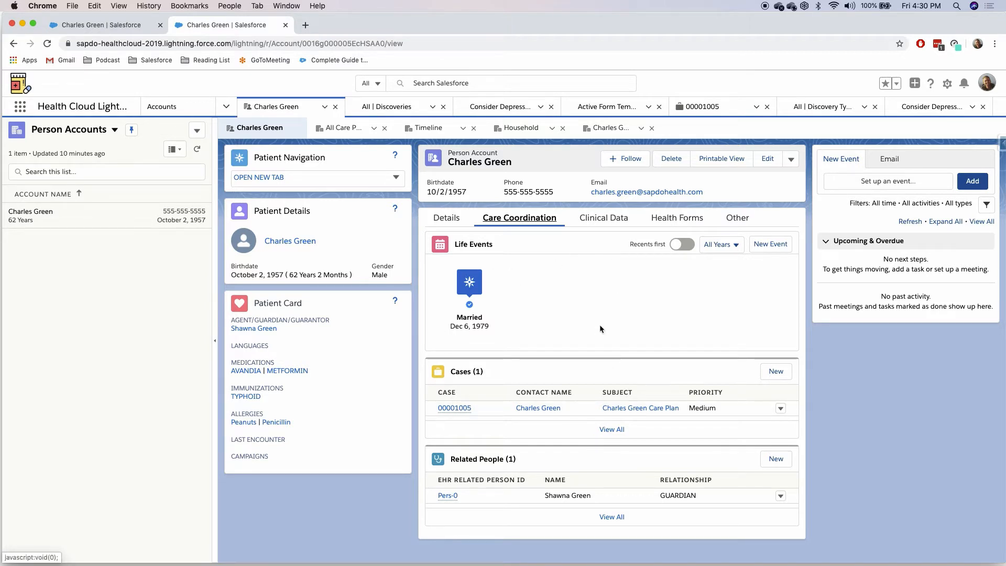
left_click(596, 225)
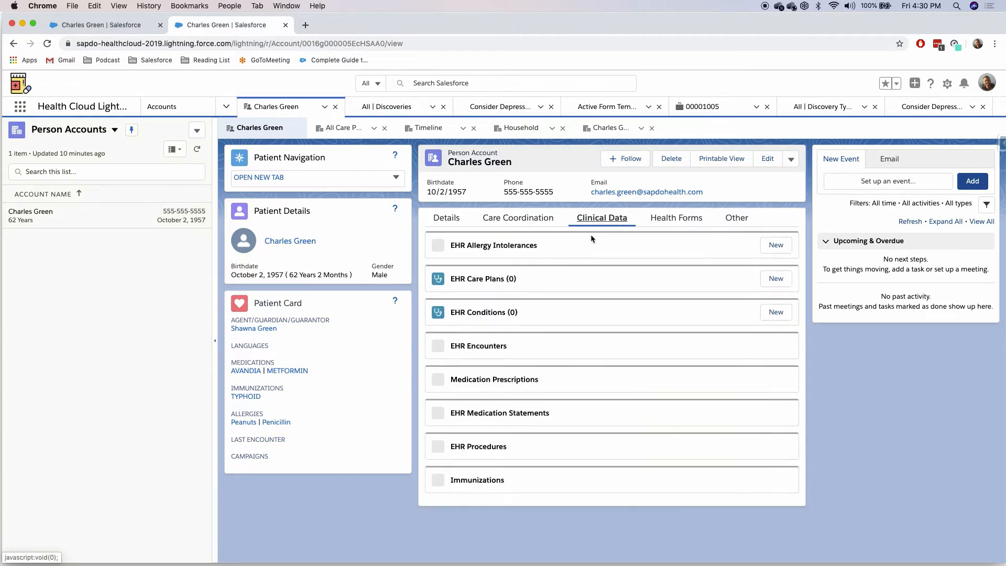
scroll(549, 314, "down", 1)
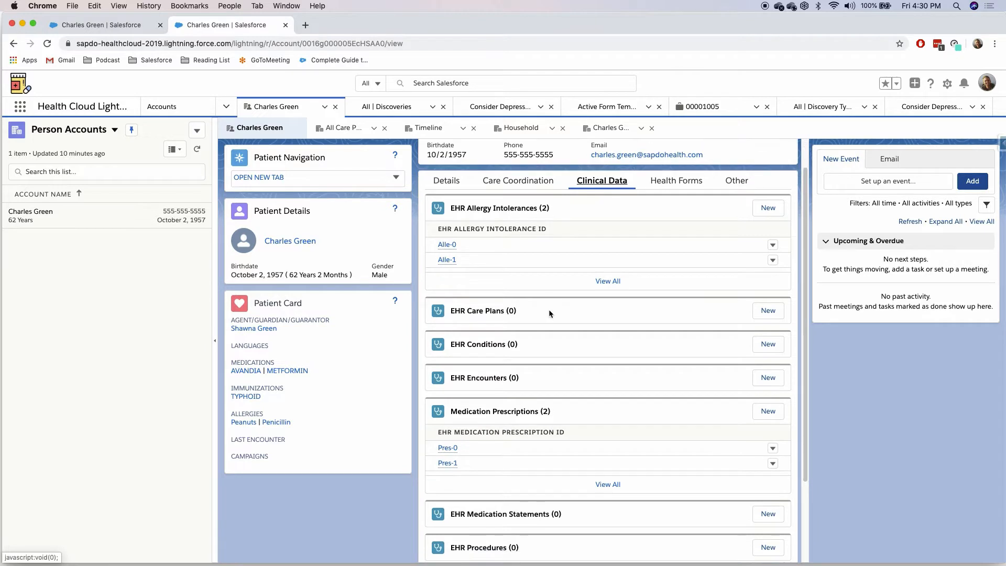
scroll(548, 309, "down", 1)
scroll(543, 291, "up", 2)
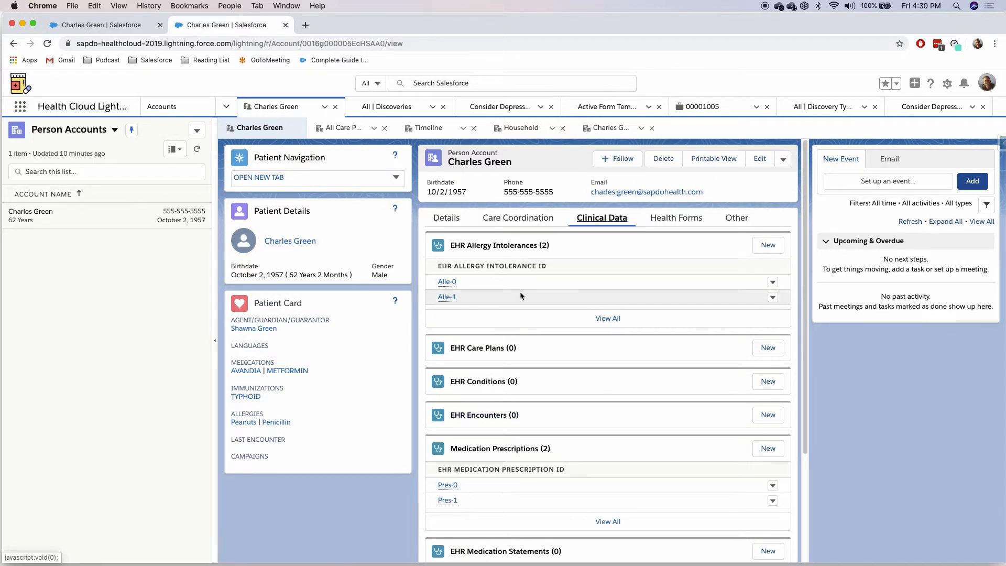
left_click(668, 225)
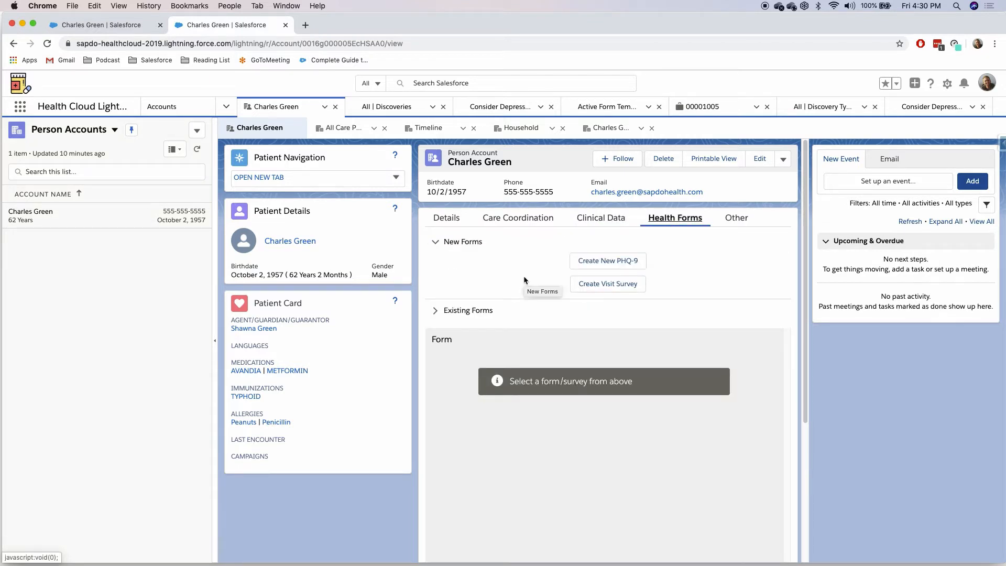
left_click(731, 220)
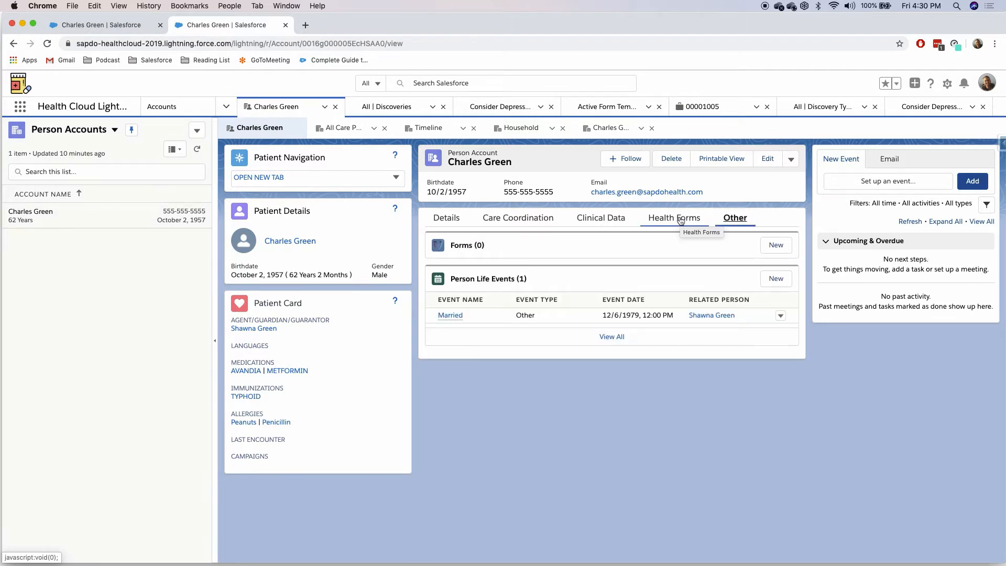
- Check the patient's existing health forms and create a new PHQ-9 form
left_click(668, 220)
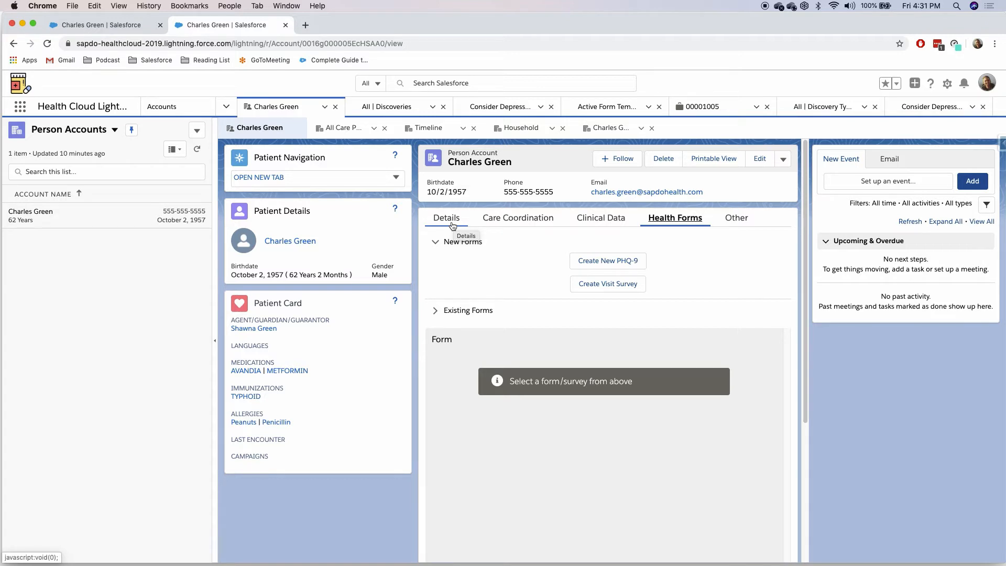
left_click(460, 310)
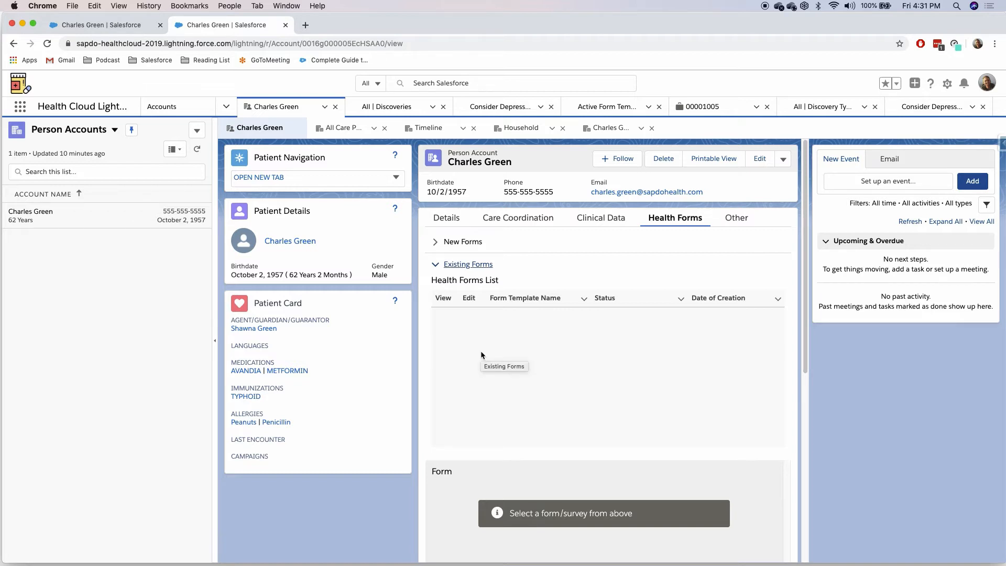
left_click(460, 242)
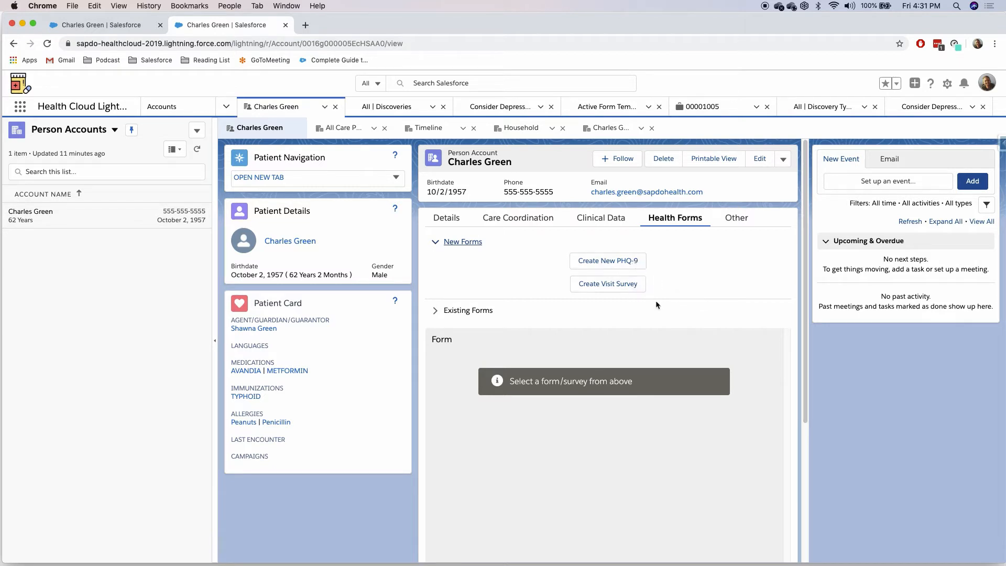
left_click(611, 264)
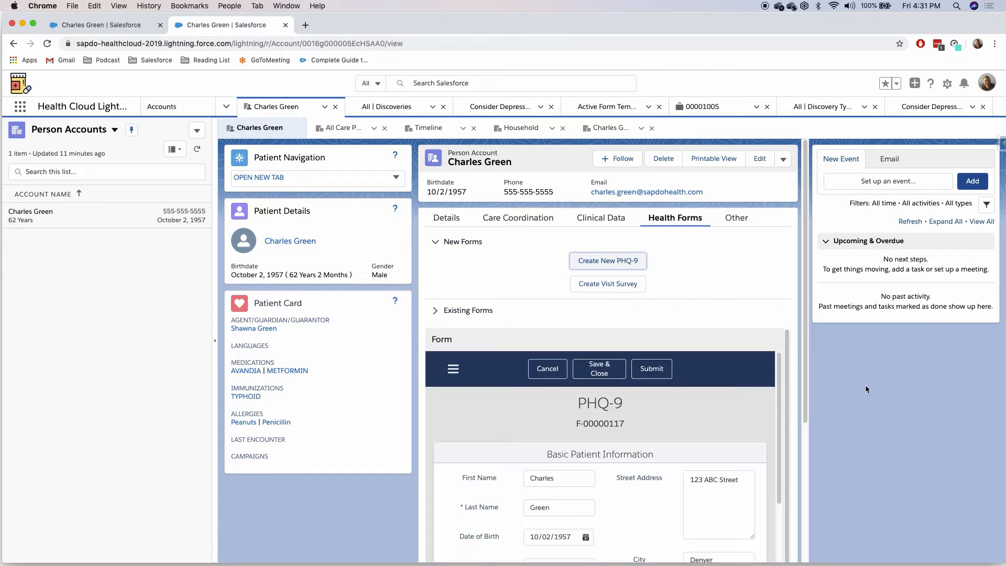
key("super+minus")
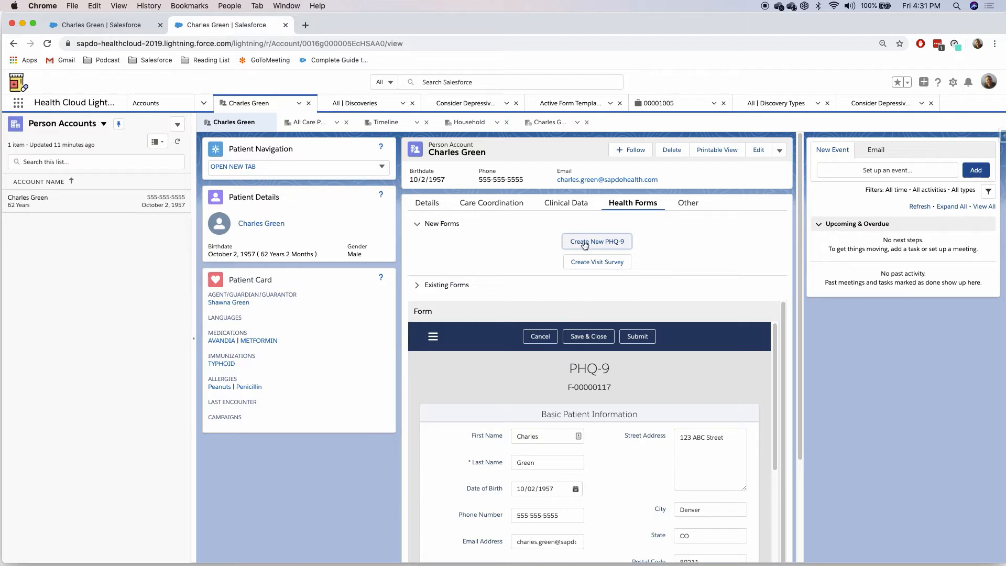
- Review the prefilled Basic Patient Information section of the new PHQ-9 form
scroll(583, 389, "down", 1)
scroll(583, 390, "up", 1)
scroll(411, 479, "down", 3)
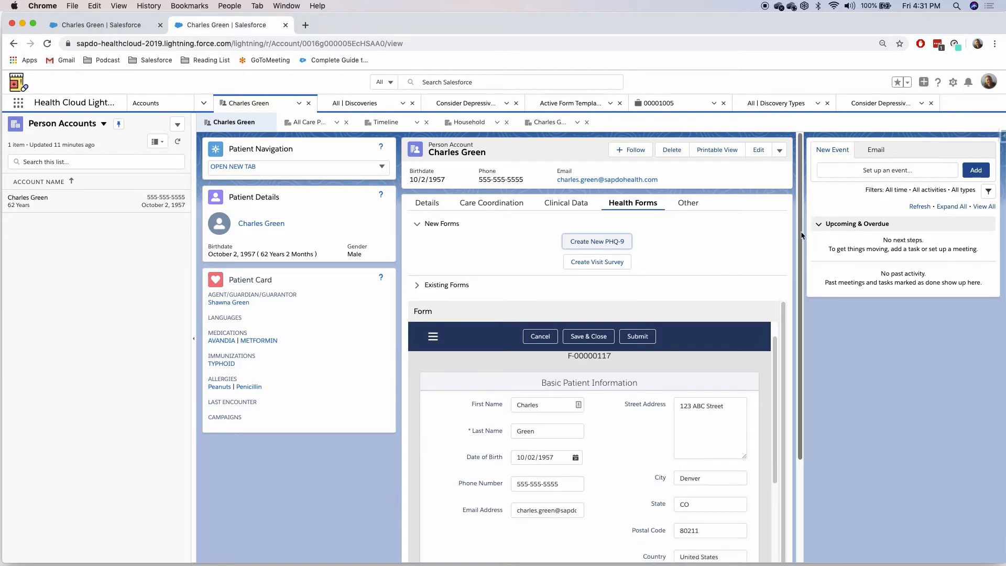
left_click_drag(802, 234, 809, 354)
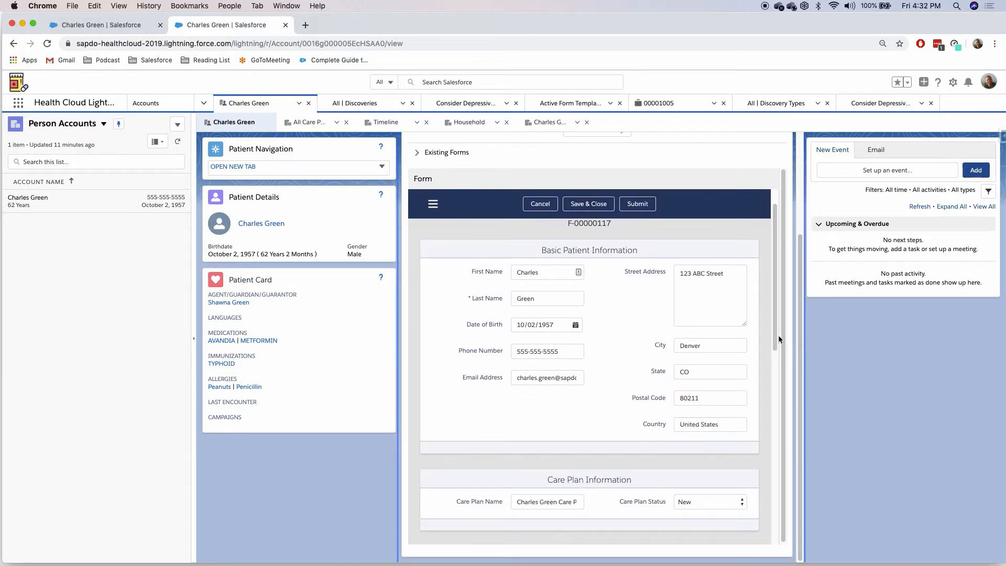
scroll(603, 343, "up", 2)
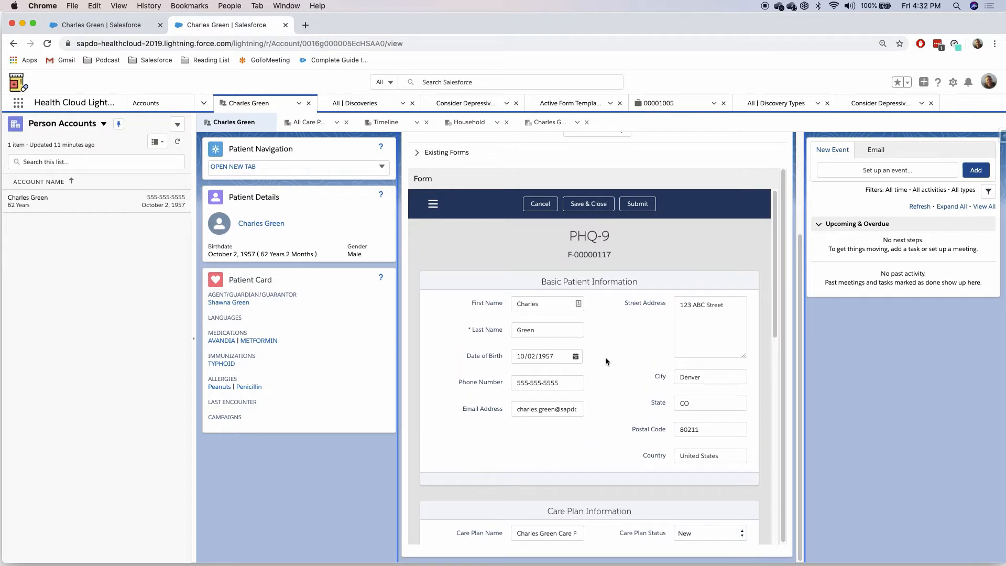
scroll(606, 368, "down", 1)
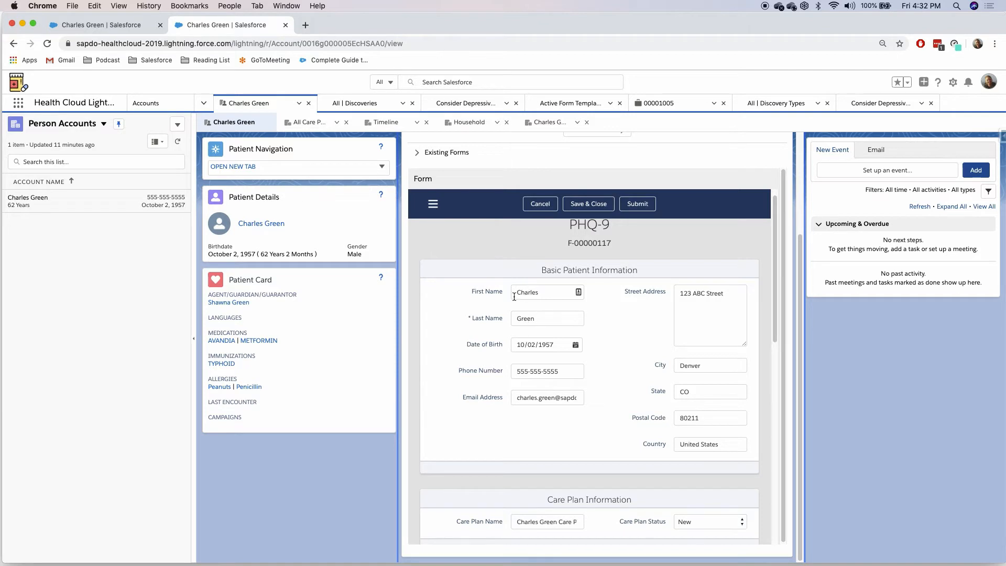
scroll(600, 332, "down", 1)
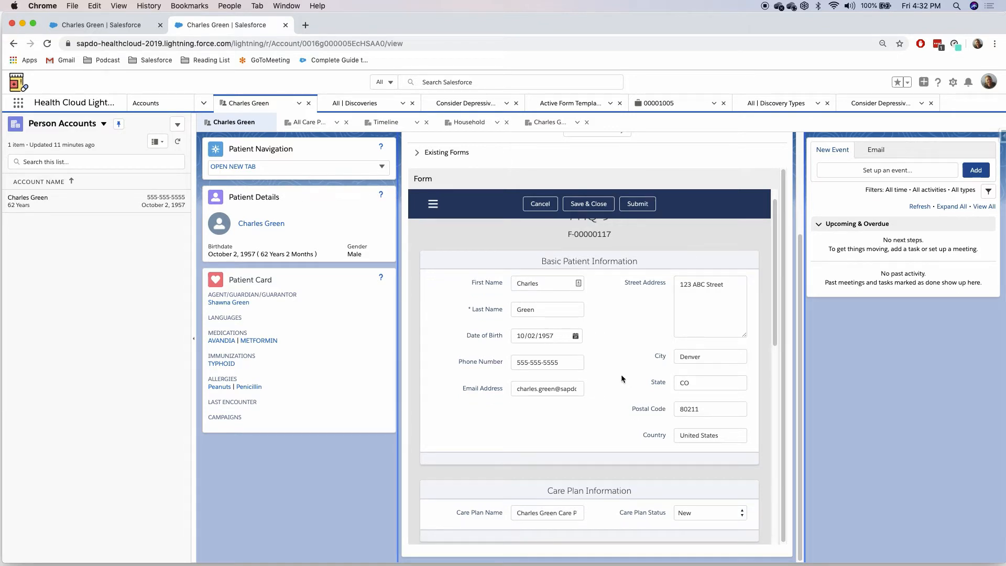
scroll(620, 374, "down", 1)
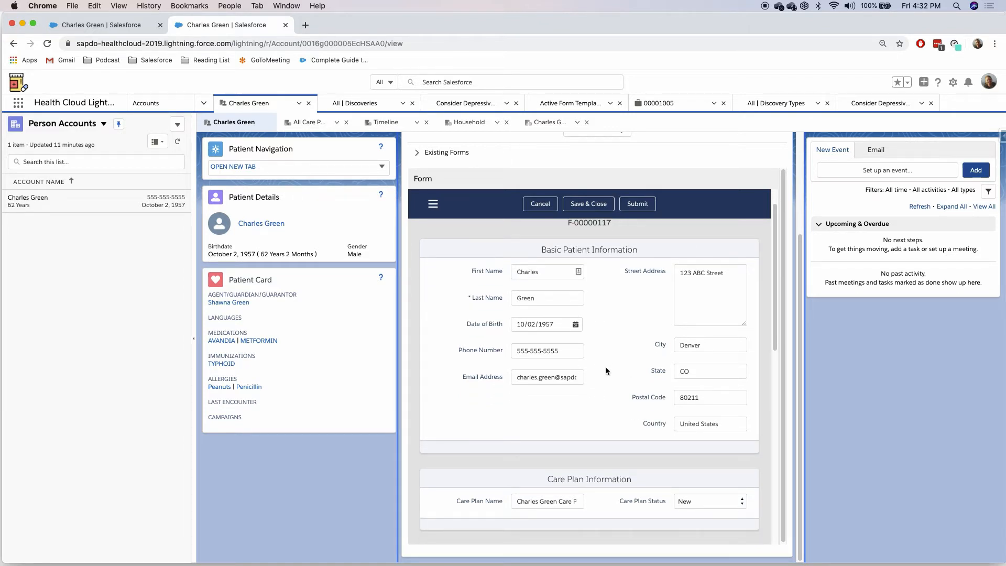
- Replace the last four digits of the patient's phone number in the Basic Patient Information section
left_click(571, 353)
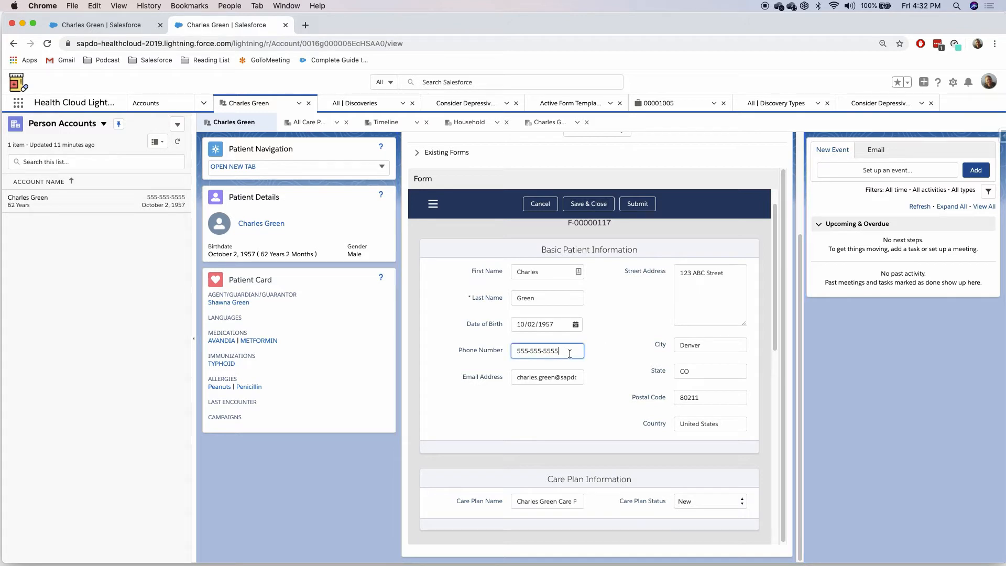
key("BackSpace")
key("BackSpace")
key("BackSpace")
key("BackSpace")
type("6666")
left_click(585, 414)
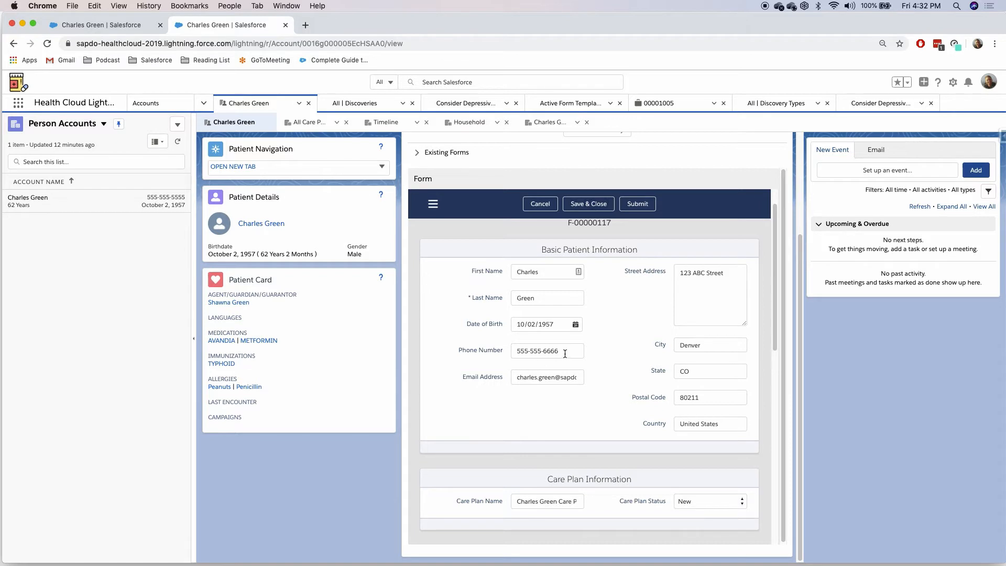
left_click(565, 354)
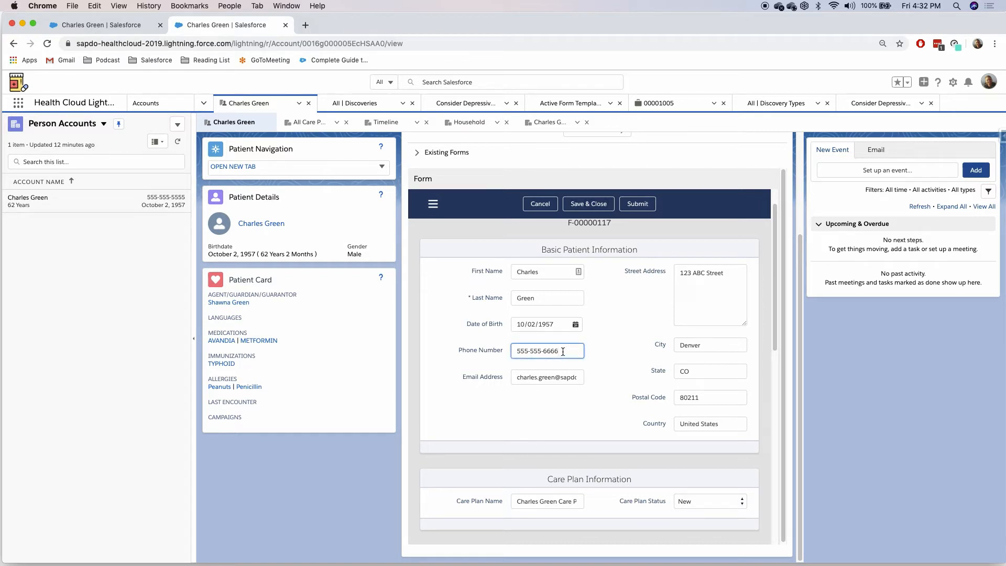
left_click(595, 376)
- Examine the Care Plan Information section and the available Care Plan Status options
scroll(594, 408, "down", 1)
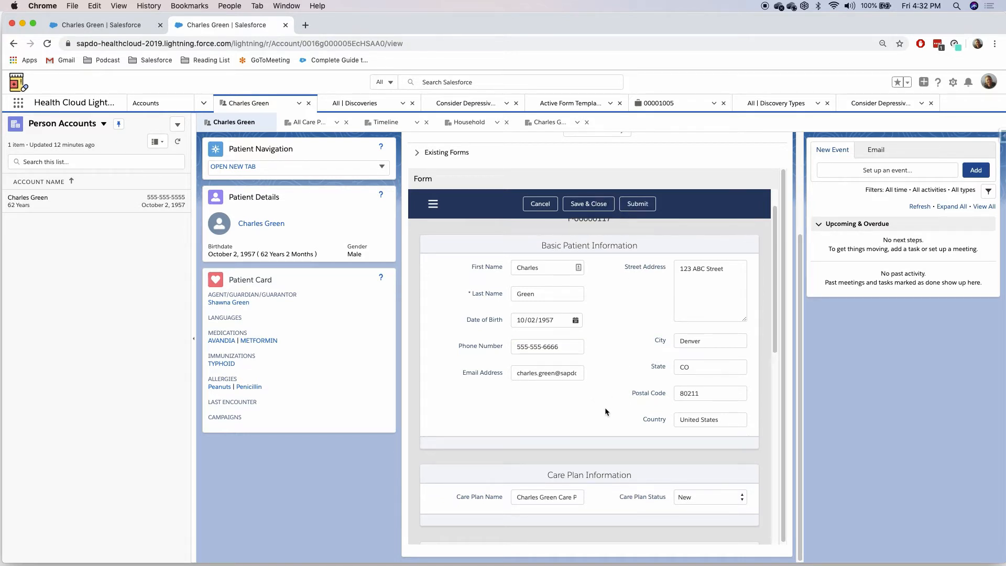
scroll(595, 412, "down", 5)
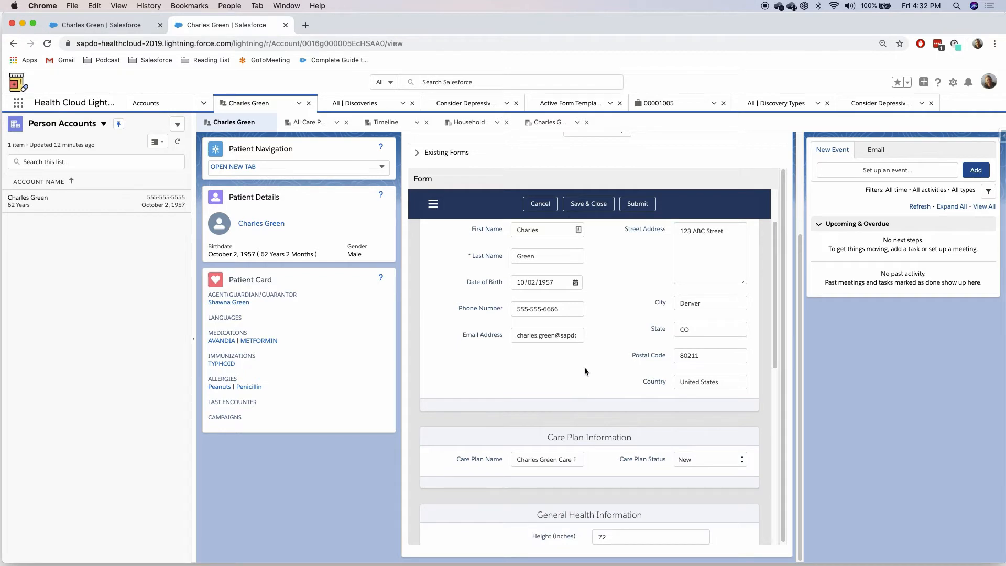
scroll(561, 398, "down", 1)
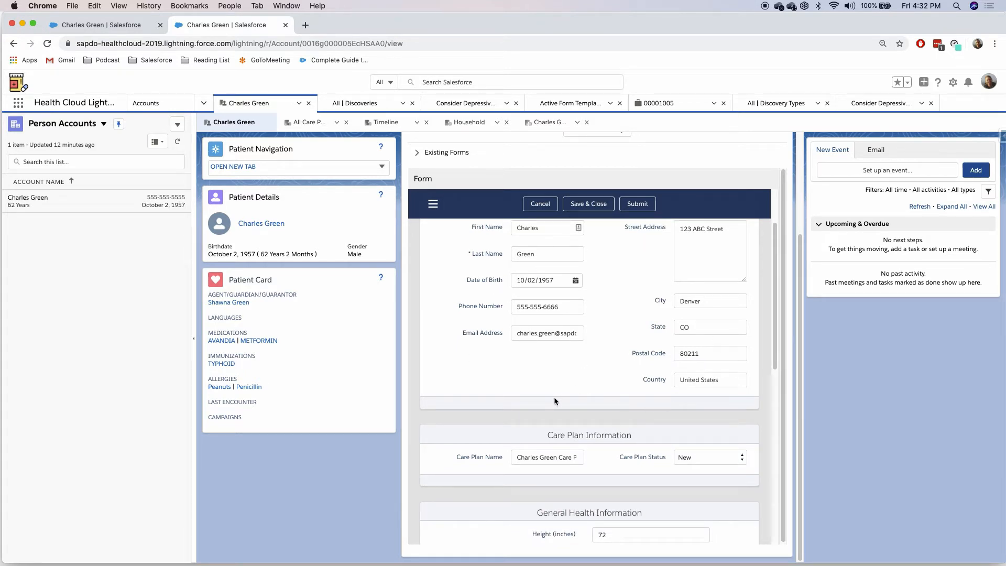
scroll(563, 396, "down", 2)
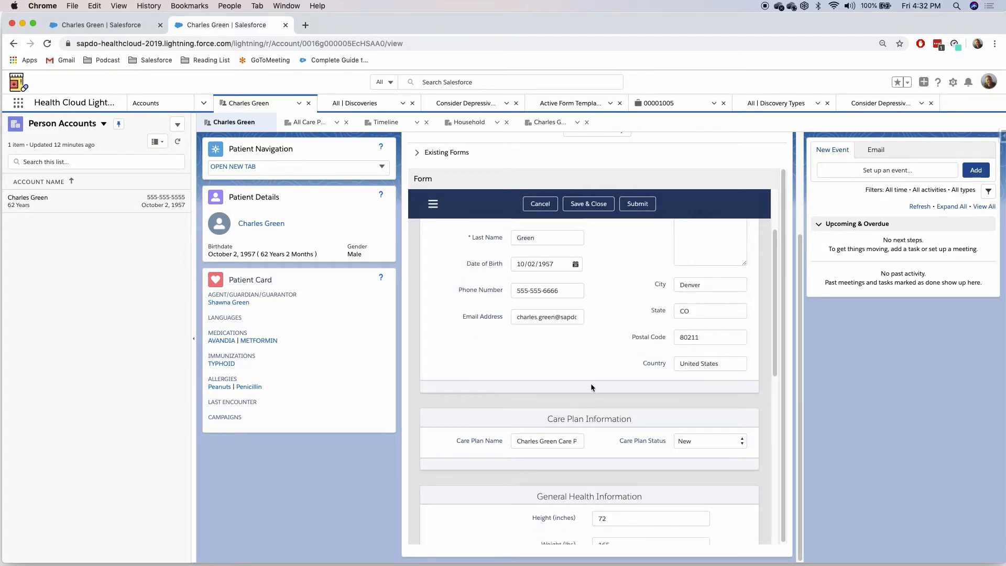
scroll(590, 383, "down", 2)
scroll(595, 389, "down", 4)
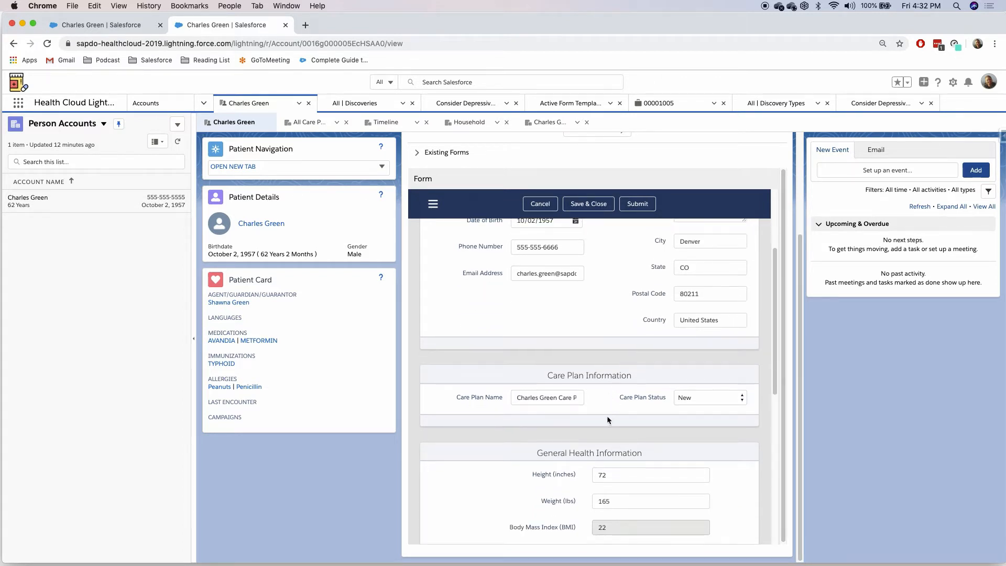
scroll(593, 400, "down", 1)
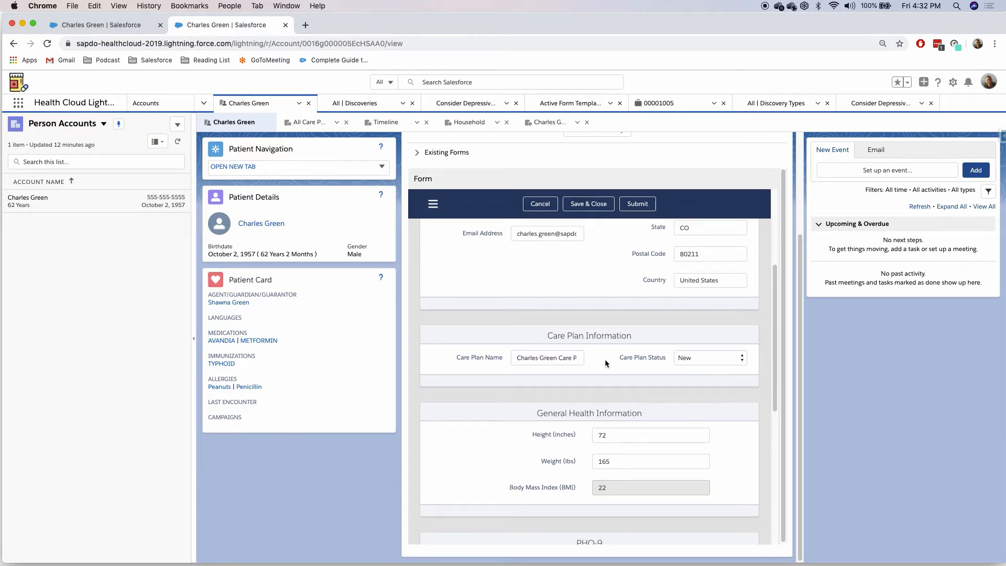
left_click(693, 362)
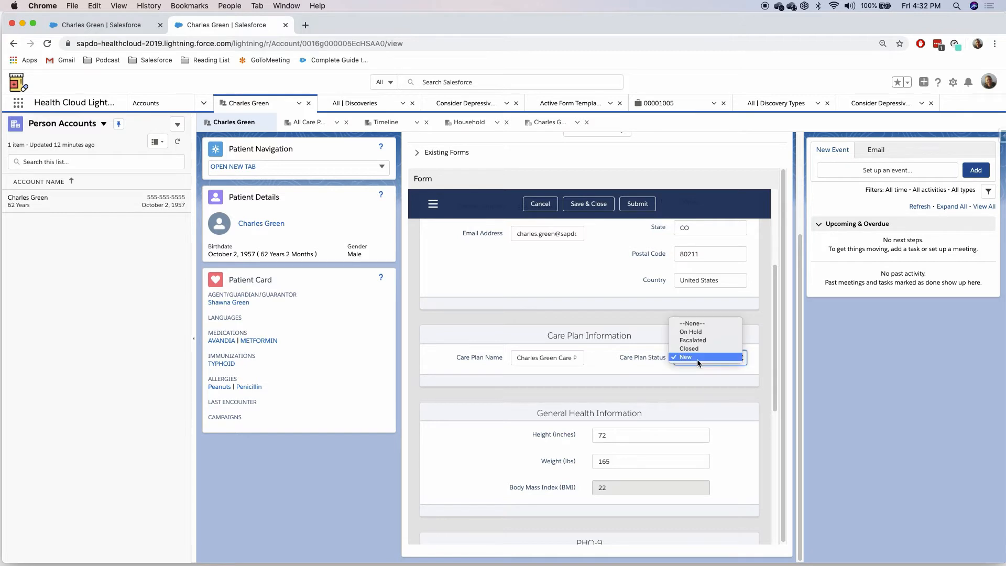
left_click(647, 398)
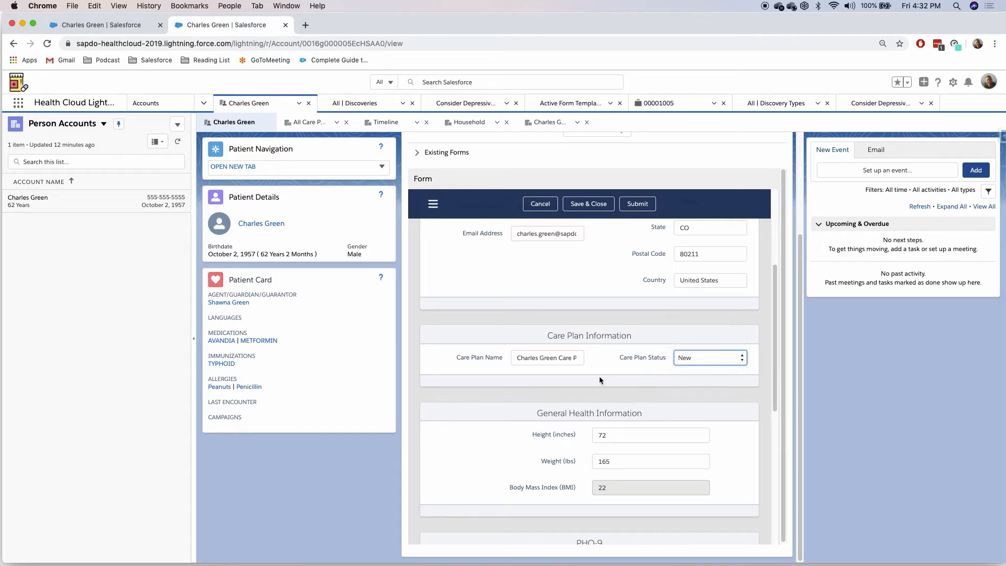
- Set the patient's height to 70 inches and weight to 165 lbs in the General Health Information section
scroll(584, 388, "down", 3)
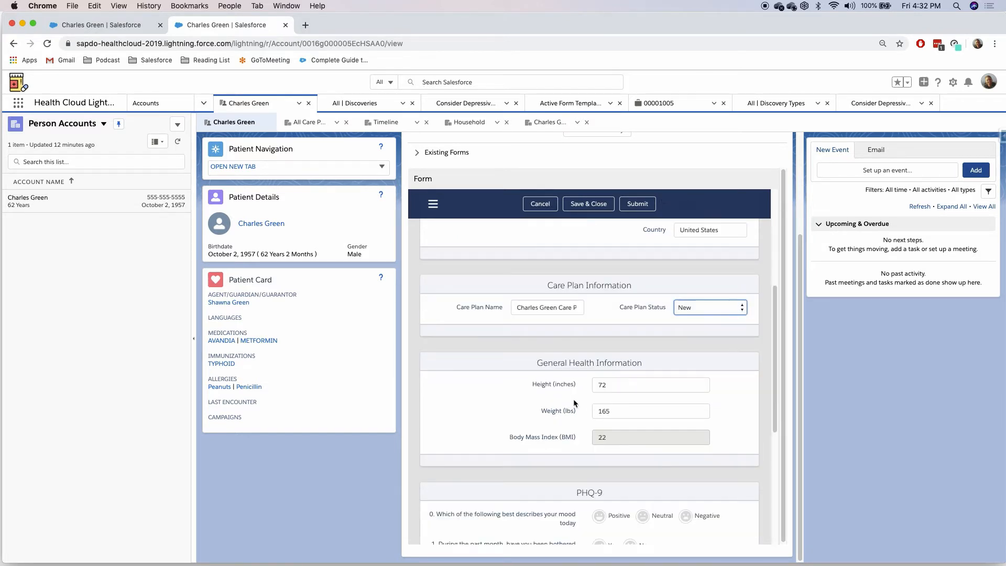
left_click_drag(776, 341, 777, 380)
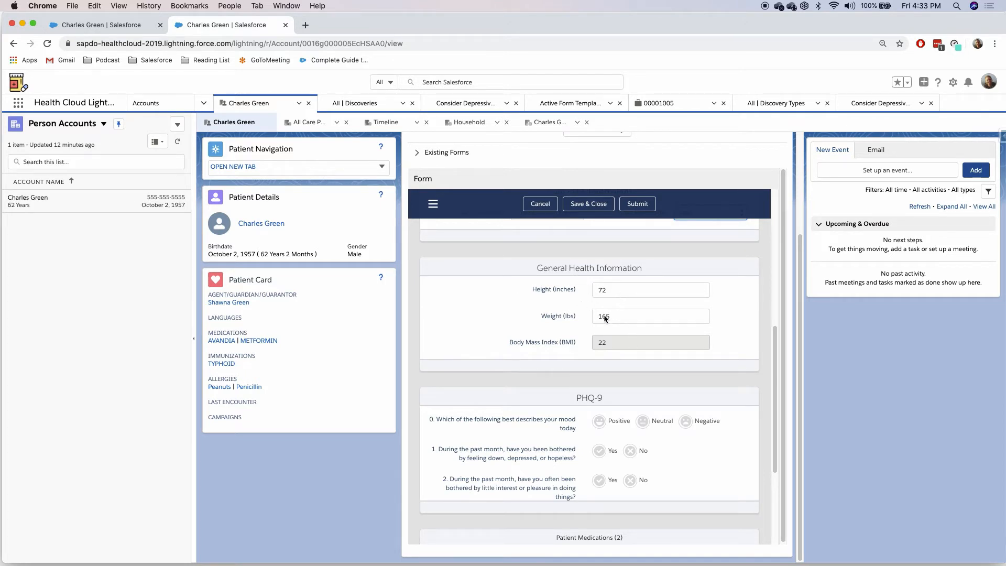
left_click_drag(618, 316, 594, 316)
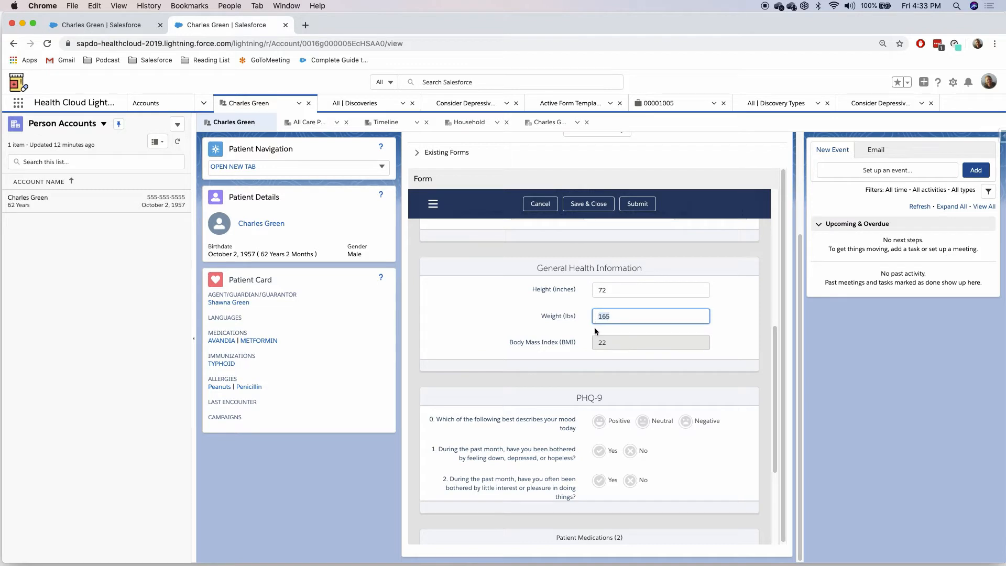
left_click(601, 292)
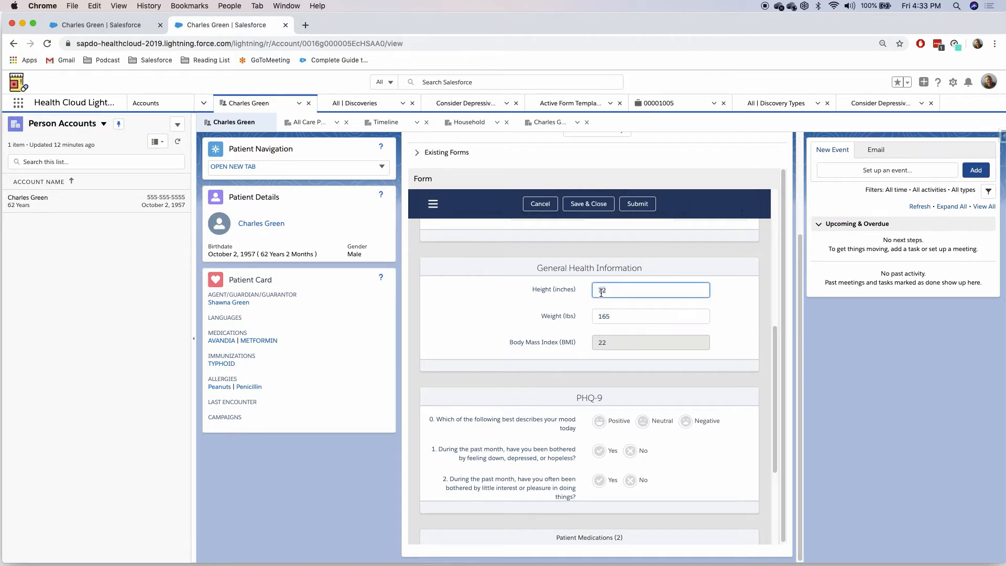
left_click_drag(617, 315, 593, 316)
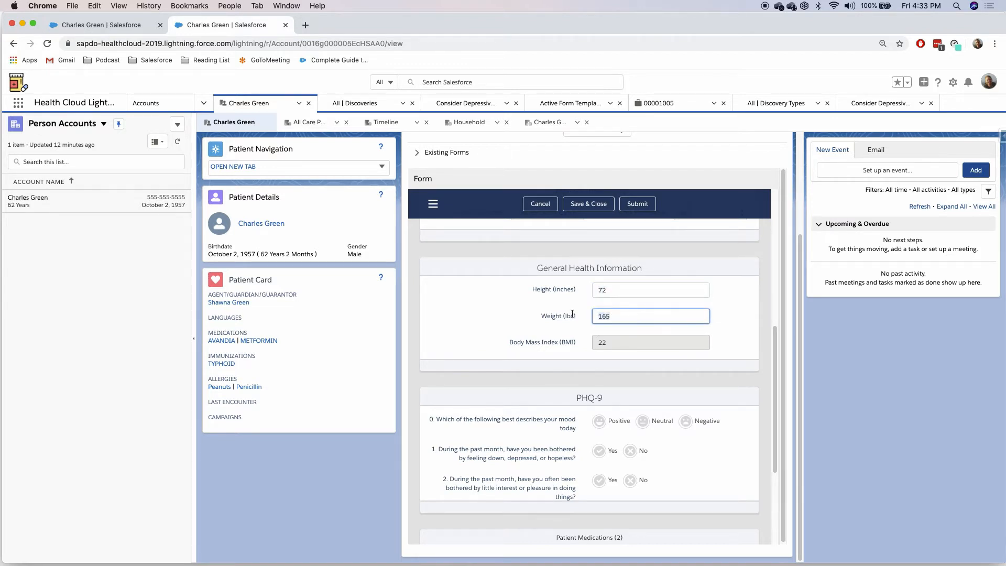
key("BackSpace")
left_click(601, 290)
key("BackSpace")
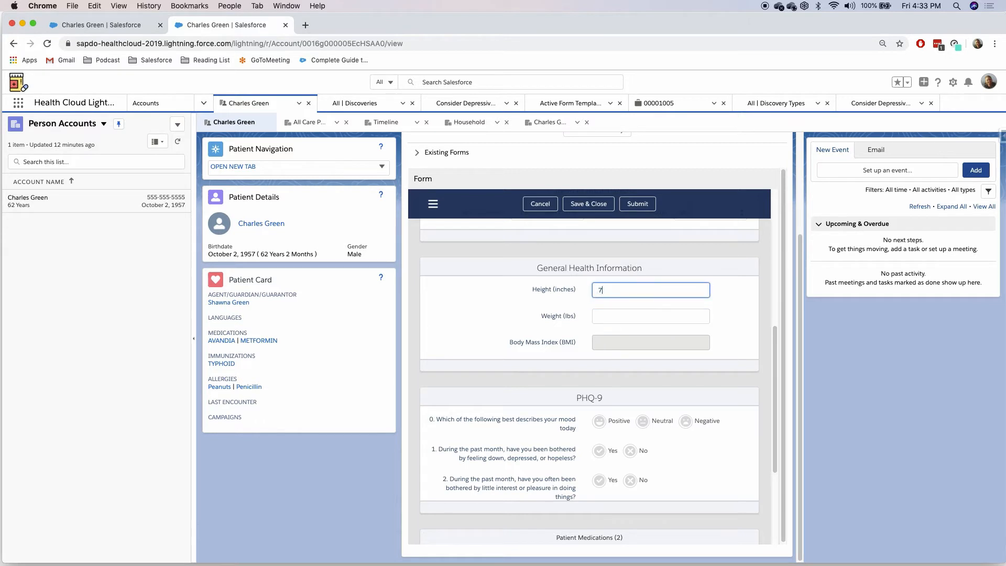
left_click(616, 318)
type("1")
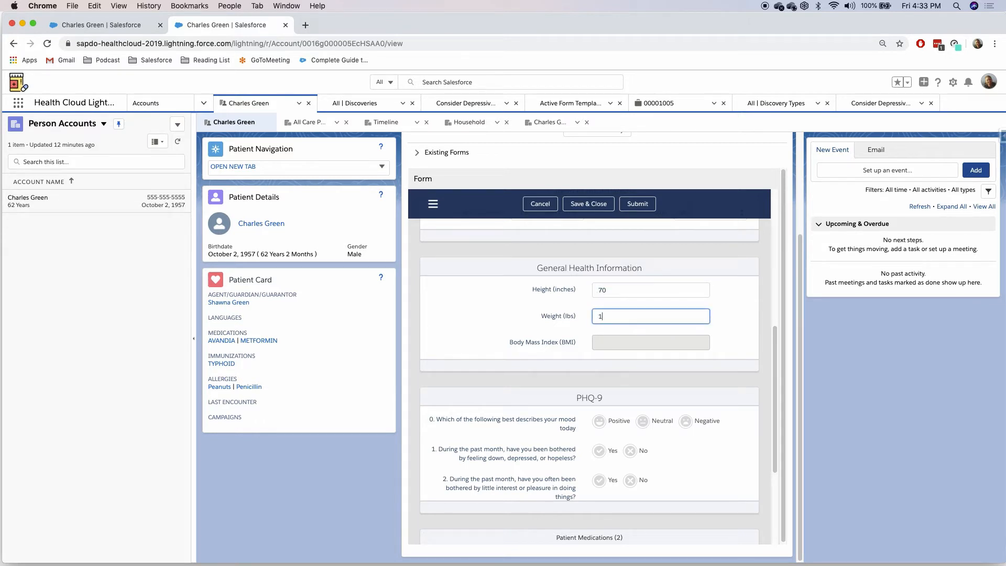
type("65")
left_click(570, 350)
- Try the mood answers for PHQ-9 question 0 and settle on Neutral
scroll(564, 366, "down", 1)
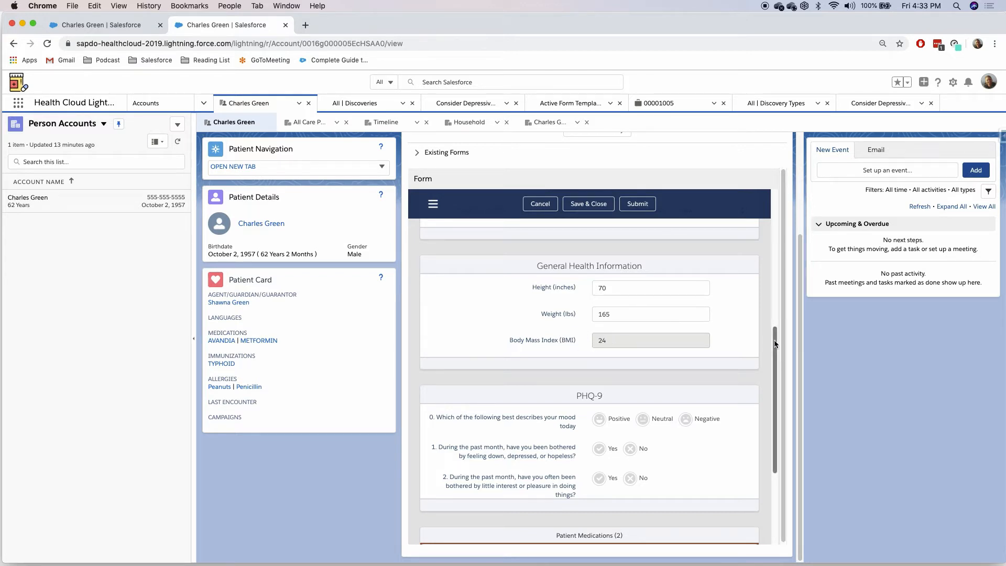
scroll(776, 350, "down", 2)
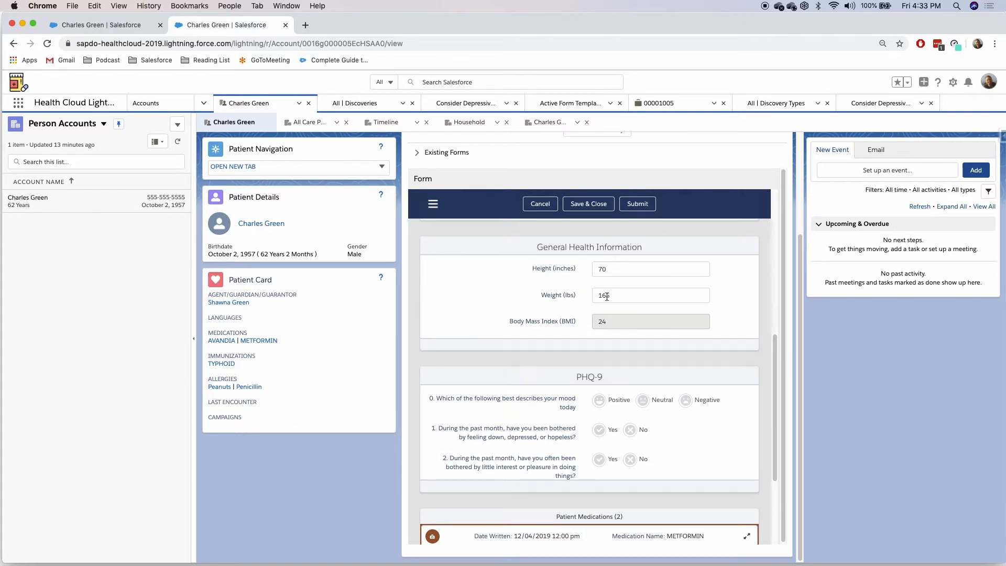
left_click_drag(776, 348, 775, 406)
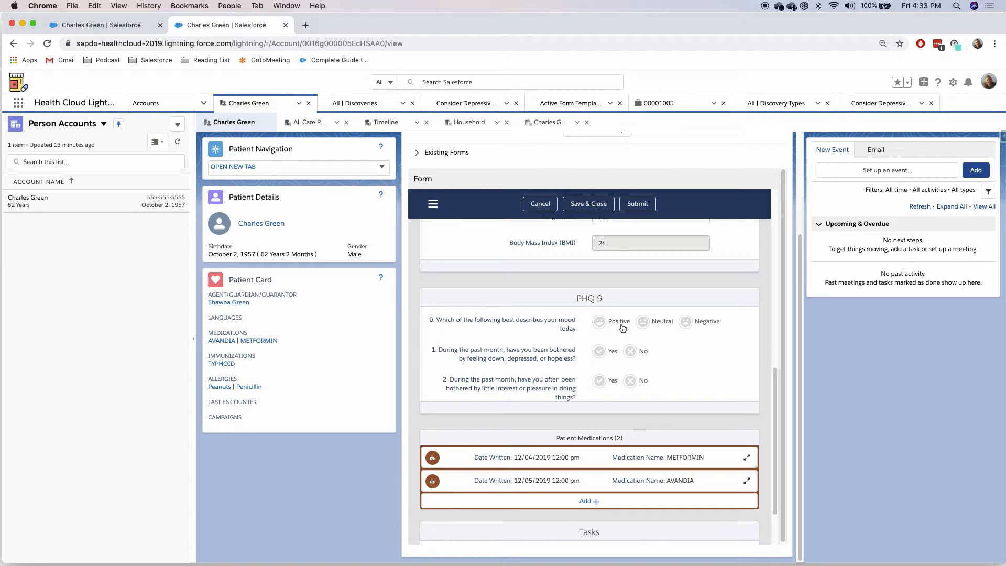
left_click(644, 322)
left_click(687, 322)
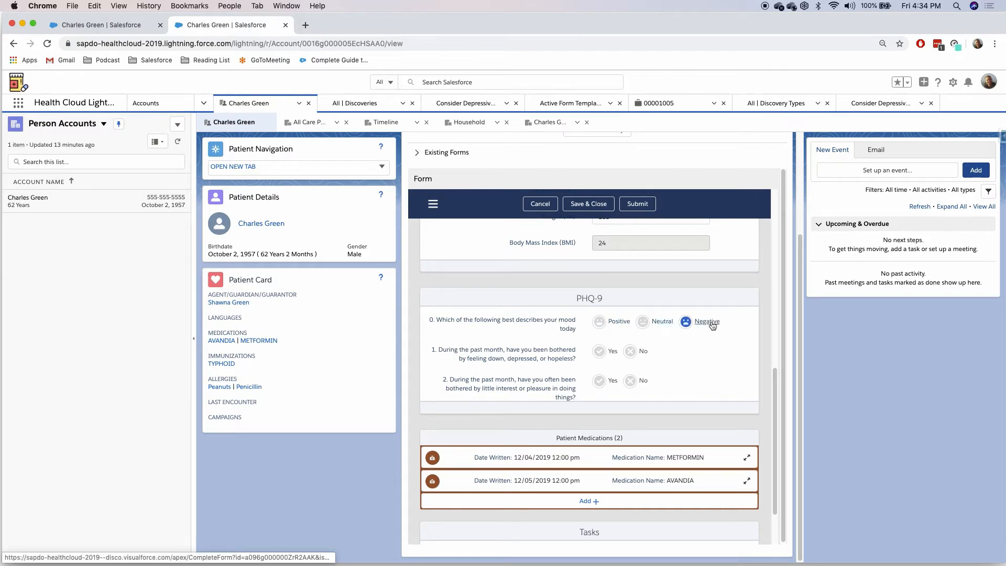
left_click(611, 322)
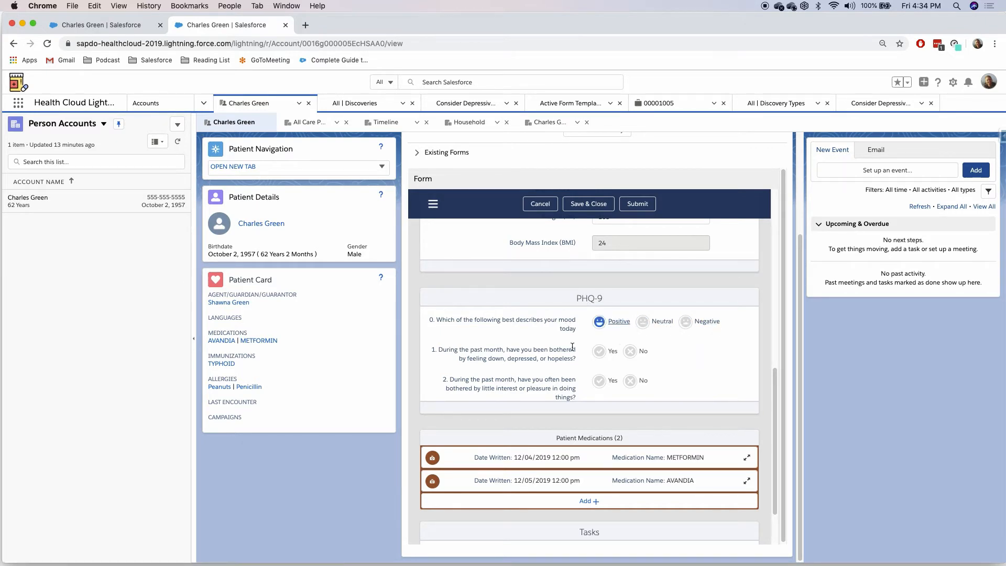
left_click(636, 325)
- Answer Yes to both past-month screening questions about feeling down and having little interest or pleasure
scroll(618, 338, "down", 1)
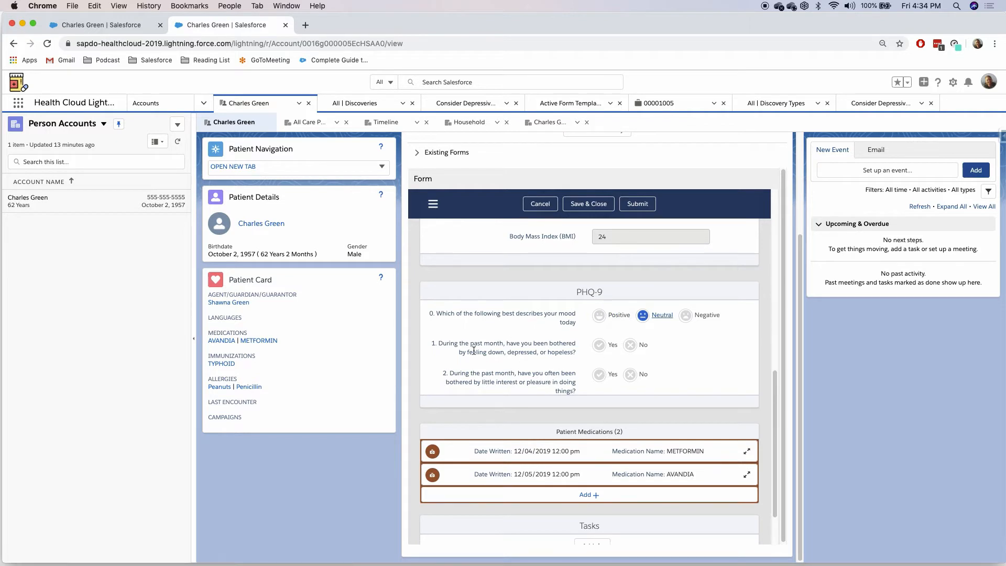
left_click(613, 346)
scroll(577, 360, "down", 1)
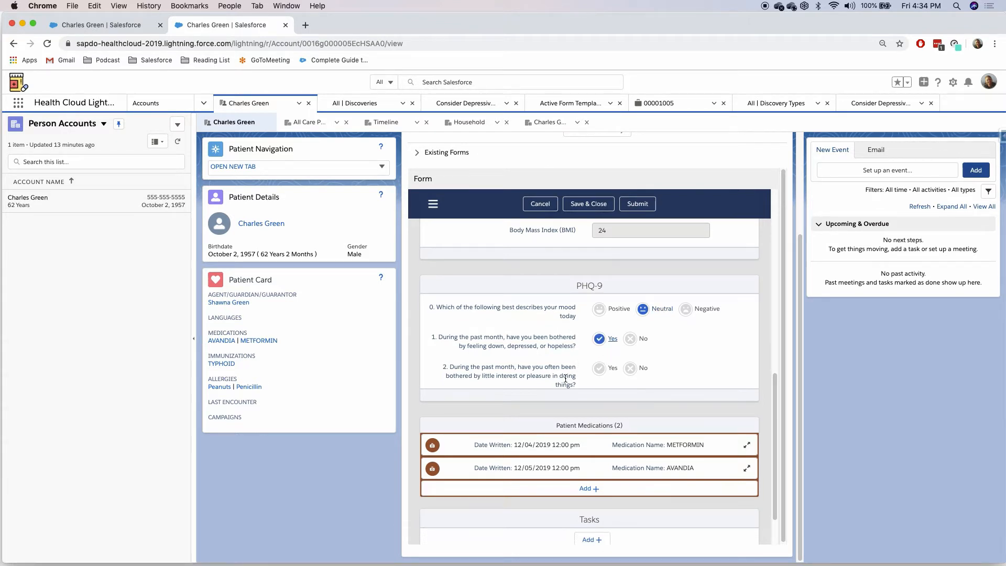
left_click(612, 372)
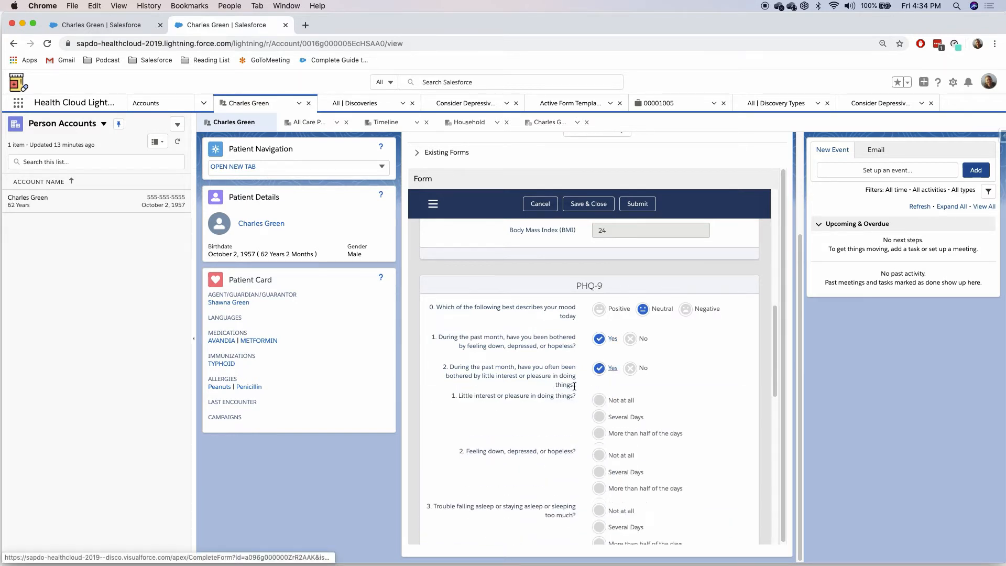
- Answer follow-up questions 1 (little interest or pleasure) and 2 (feeling down) with "More than half of the days"
scroll(557, 401, "down", 2)
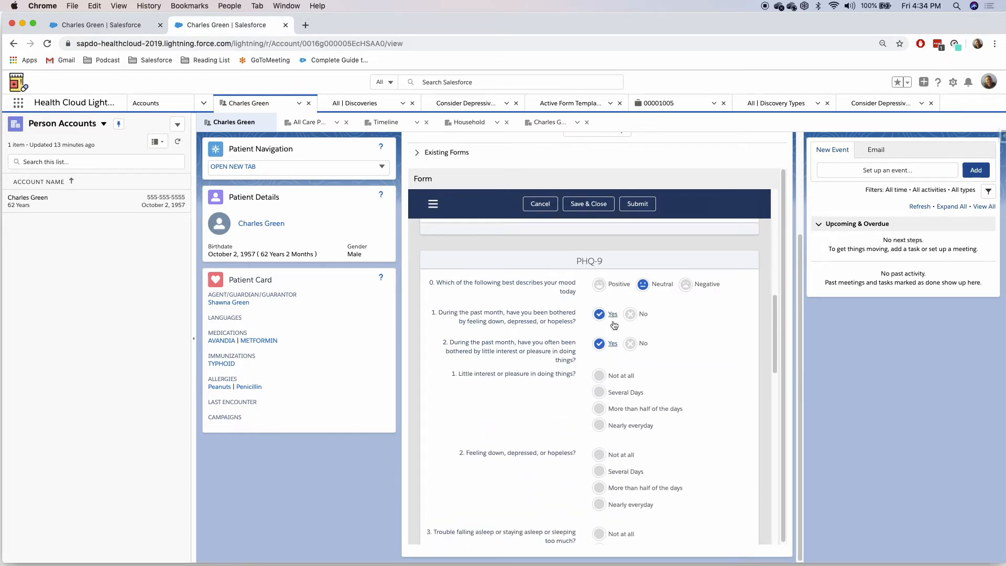
scroll(561, 379, "down", 4)
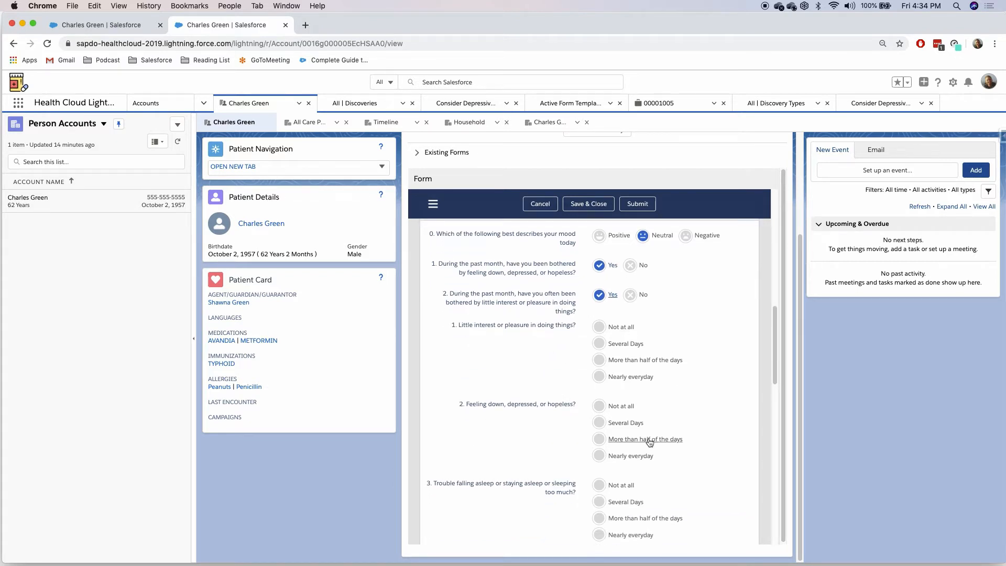
scroll(554, 409, "down", 1)
scroll(554, 408, "down", 1)
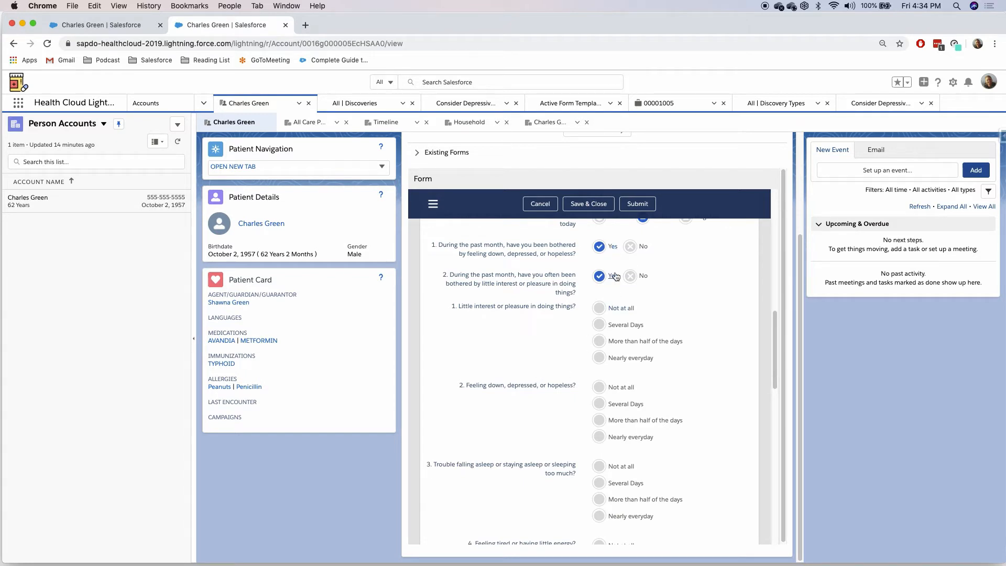
scroll(563, 359, "down", 2)
scroll(560, 362, "down", 2)
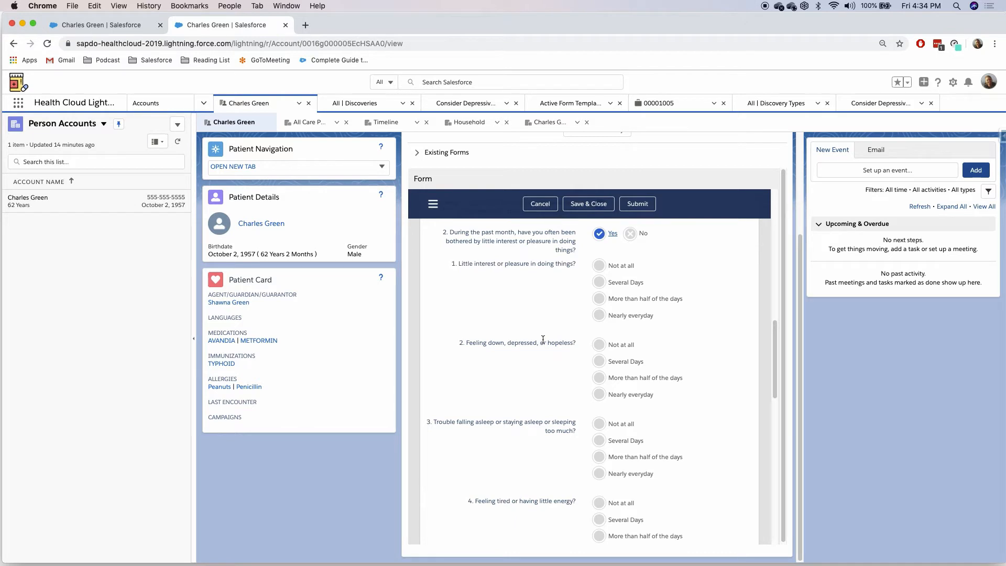
scroll(557, 356, "down", 1)
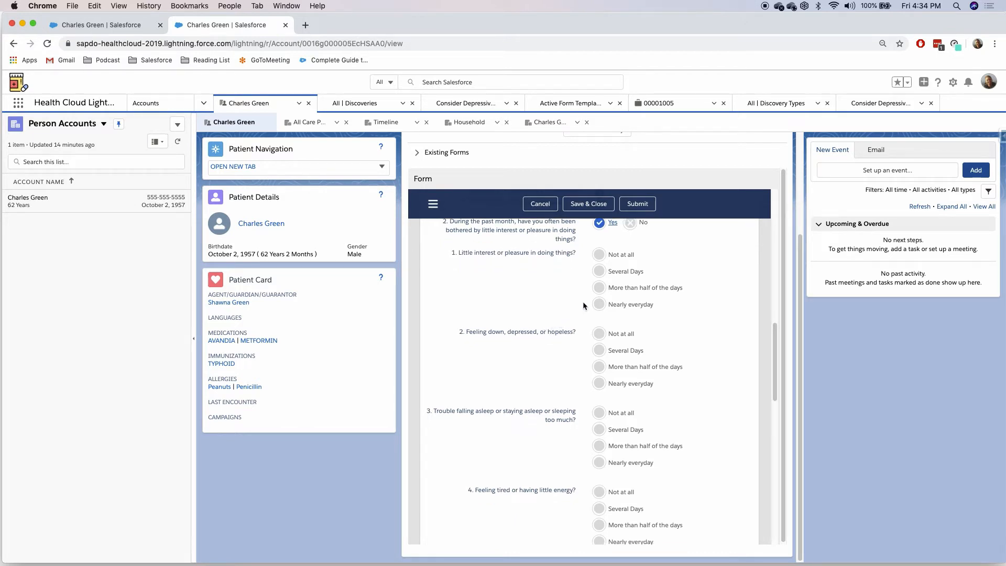
left_click(598, 287)
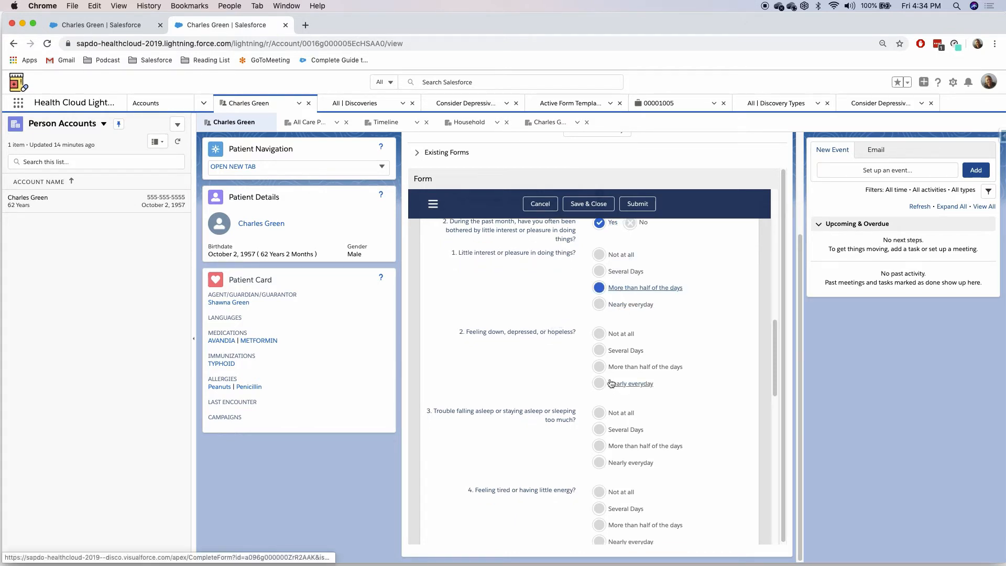
scroll(571, 391, "down", 2)
left_click(636, 351)
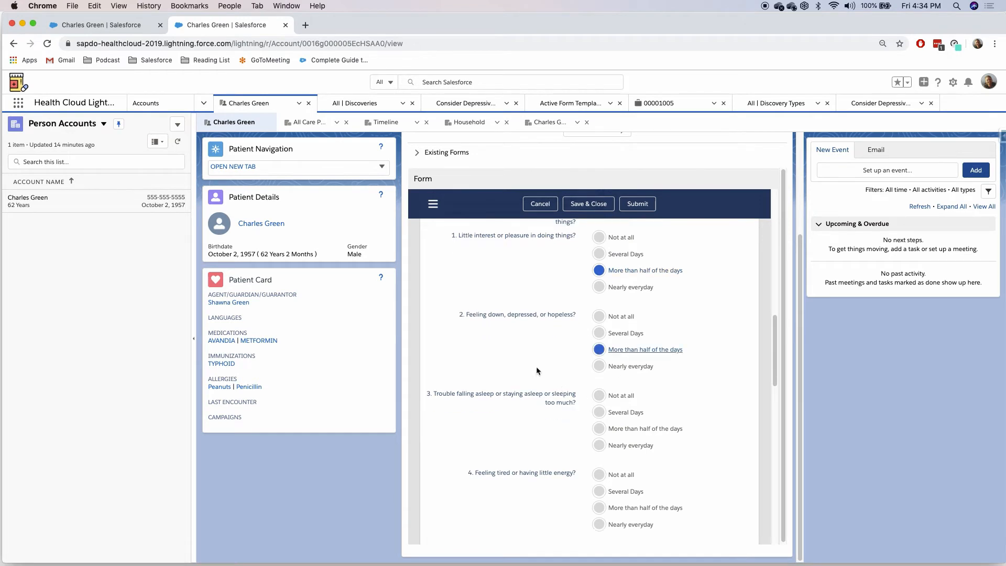
- Answer questions 3 (sleep) and 5 (appetite) with "Several Days" and question 4 (feeling tired) with "More than half of the days"
scroll(623, 377, "down", 3)
left_click(624, 381)
scroll(539, 432, "down", 2)
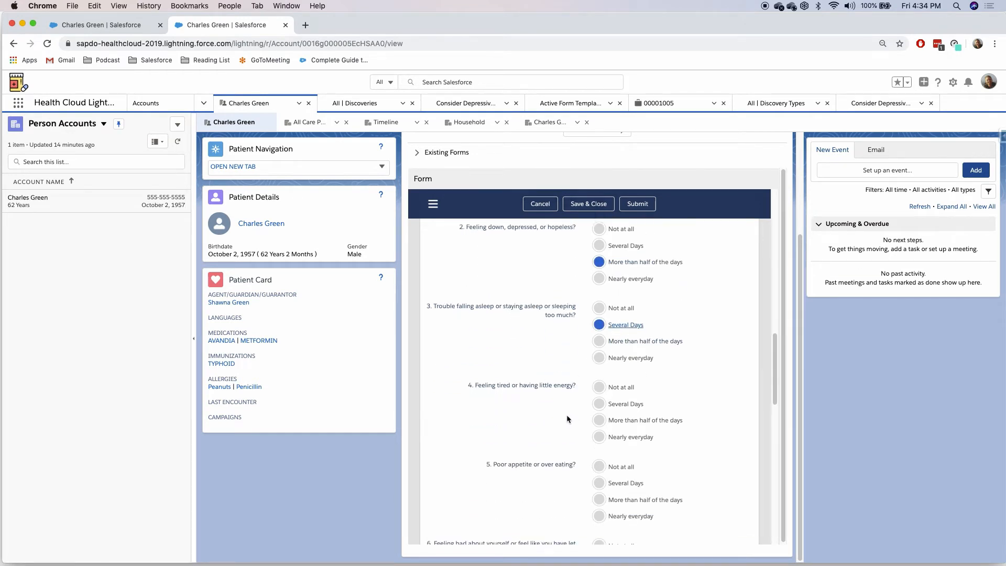
left_click(624, 419)
scroll(614, 417, "down", 2)
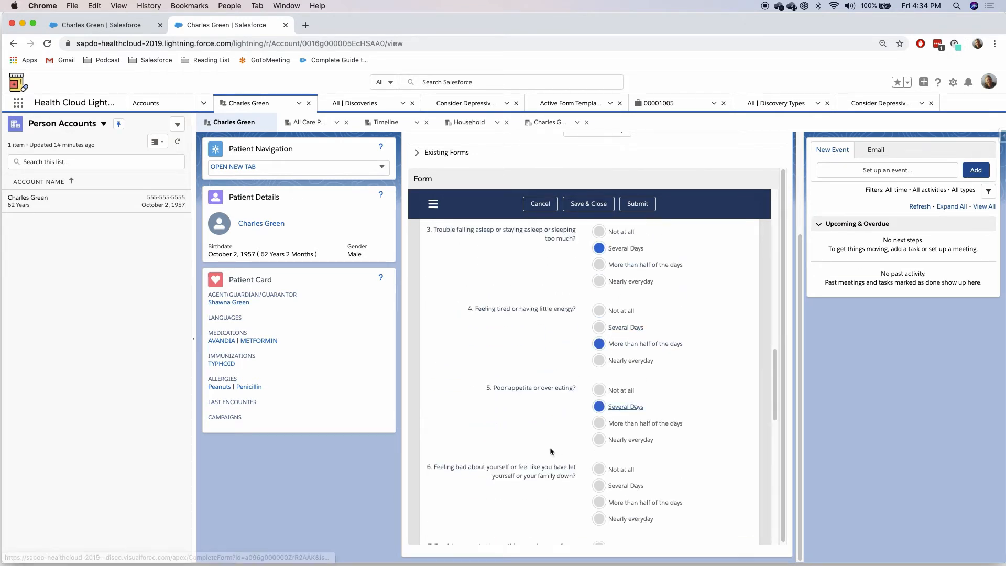
left_click(623, 406)
- Answer questions 6 (feeling bad about yourself), 7 (concentration) and 8 (moving or speaking slowly) with "More than half of the days"
scroll(618, 419, "down", 2)
left_click(616, 463)
scroll(616, 467, "down", 4)
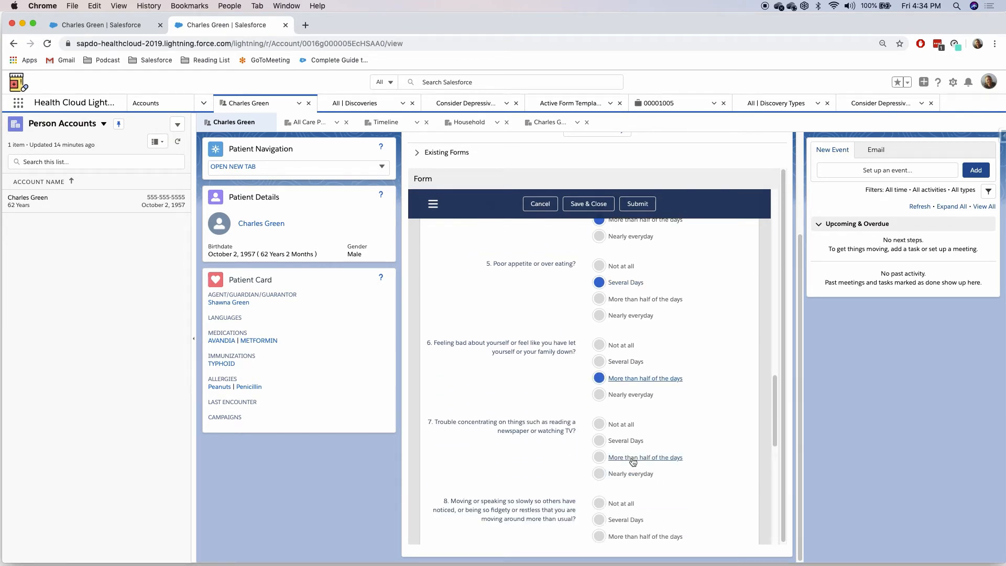
left_click(608, 457)
scroll(609, 429, "down", 6)
left_click(623, 407)
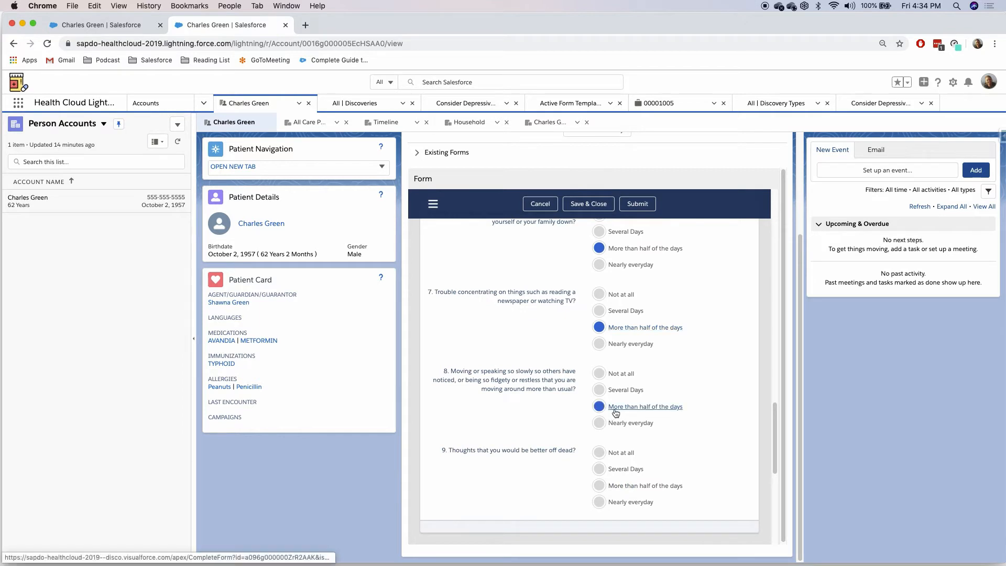
- Answer question 9 about thoughts of being better off dead with "More than half of the days"
scroll(551, 426, "down", 2)
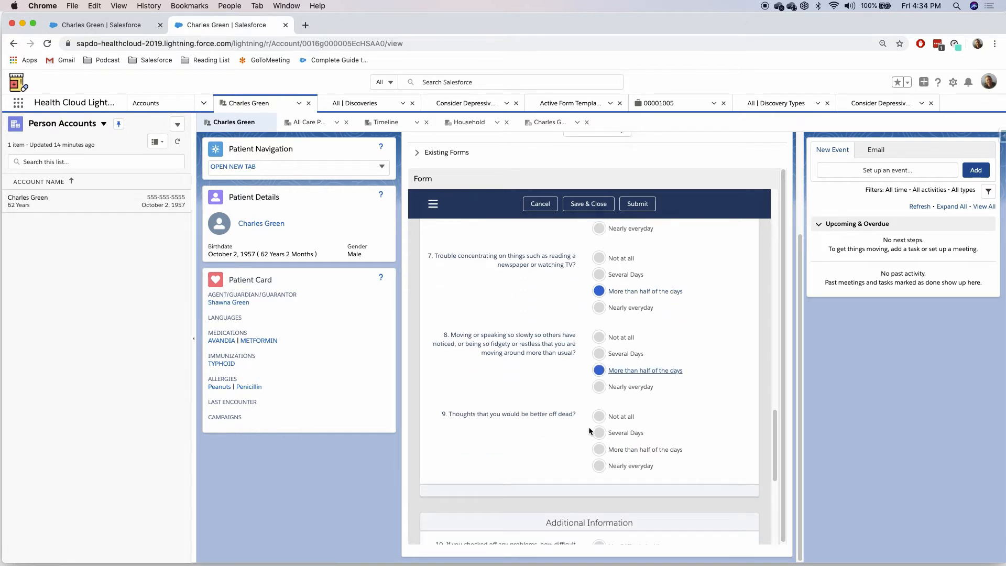
scroll(539, 450, "down", 1)
scroll(539, 448, "down", 2)
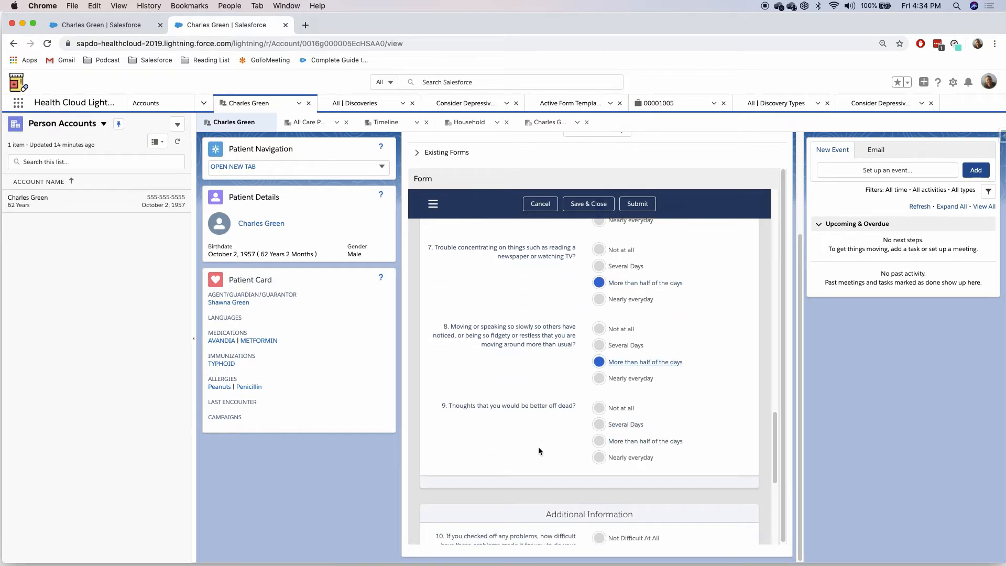
scroll(542, 447, "down", 1)
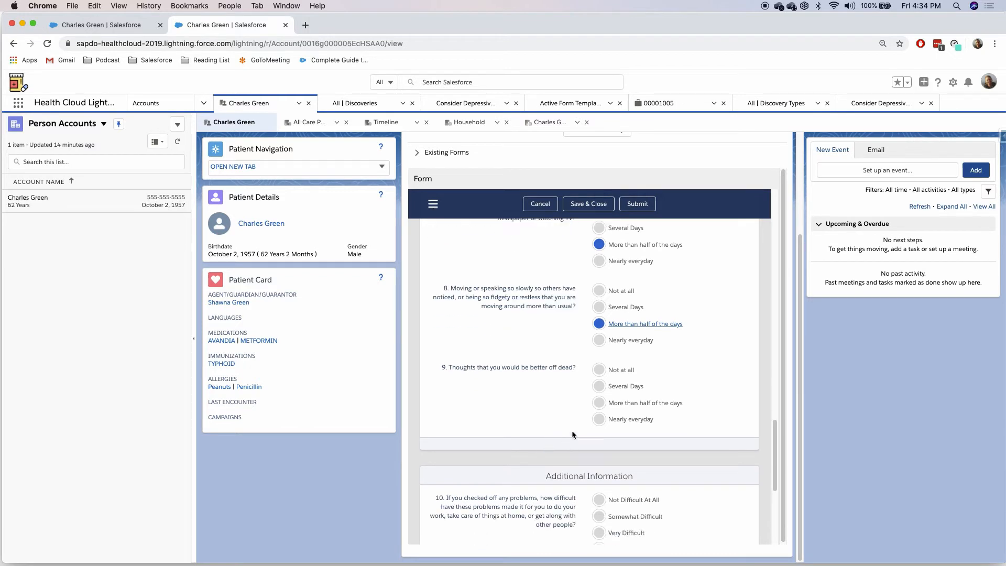
left_click_drag(447, 367, 532, 386)
left_click(531, 383)
scroll(537, 388, "down", 1)
left_click(625, 403)
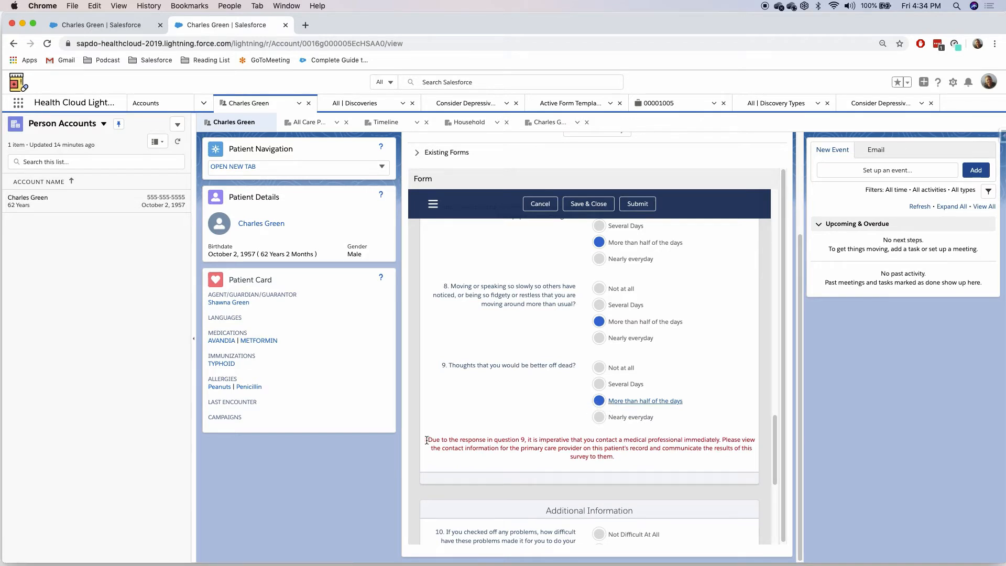
- Read the guidance message below question 9 and recheck the selected answer
left_click_drag(427, 440, 615, 459)
left_click(562, 422)
scroll(545, 414, "down", 1)
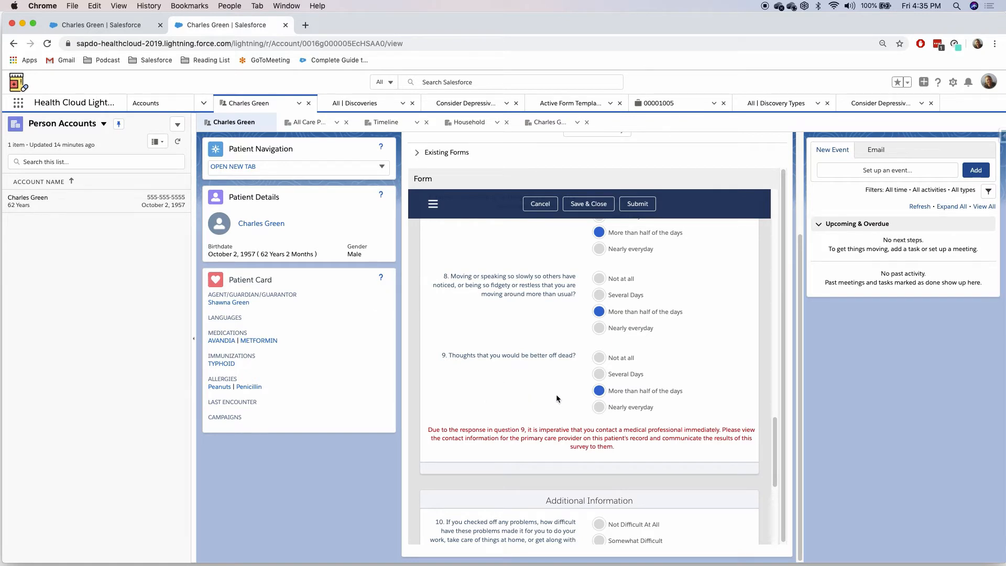
left_click(600, 392)
left_click(600, 392)
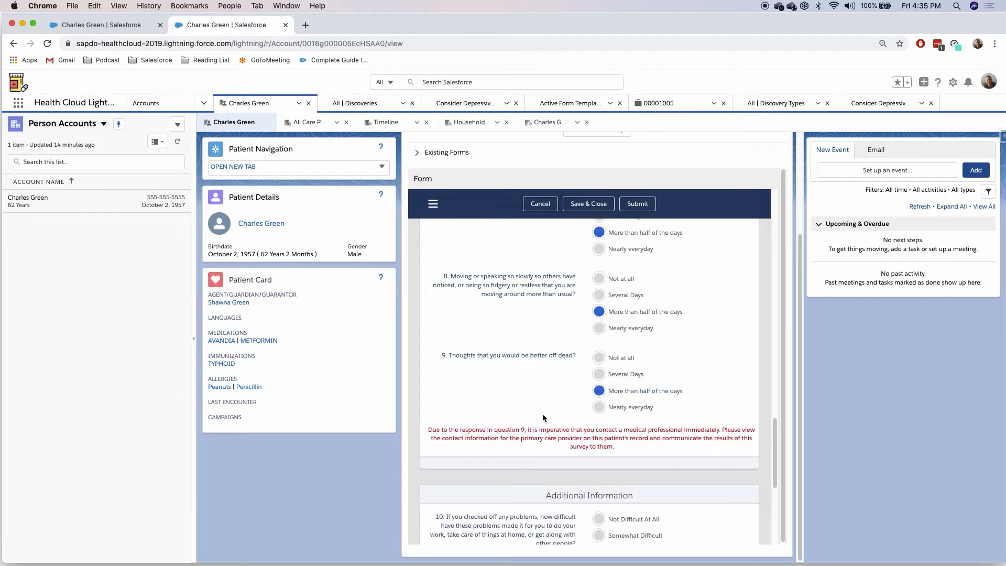
- Review question 10 and its difficulty options in the Additional Information section
scroll(542, 413, "down", 2)
scroll(544, 416, "down", 1)
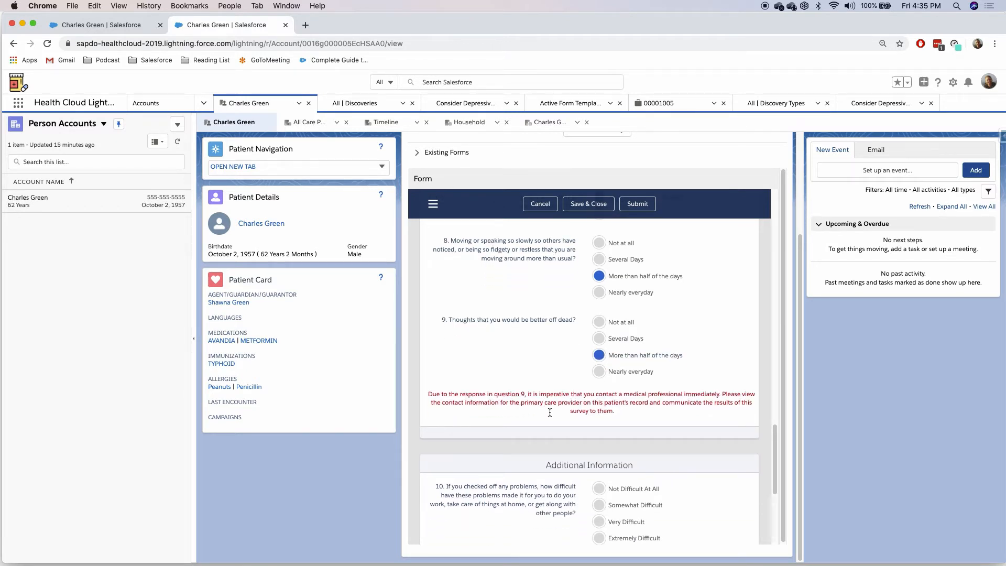
scroll(548, 415, "down", 4)
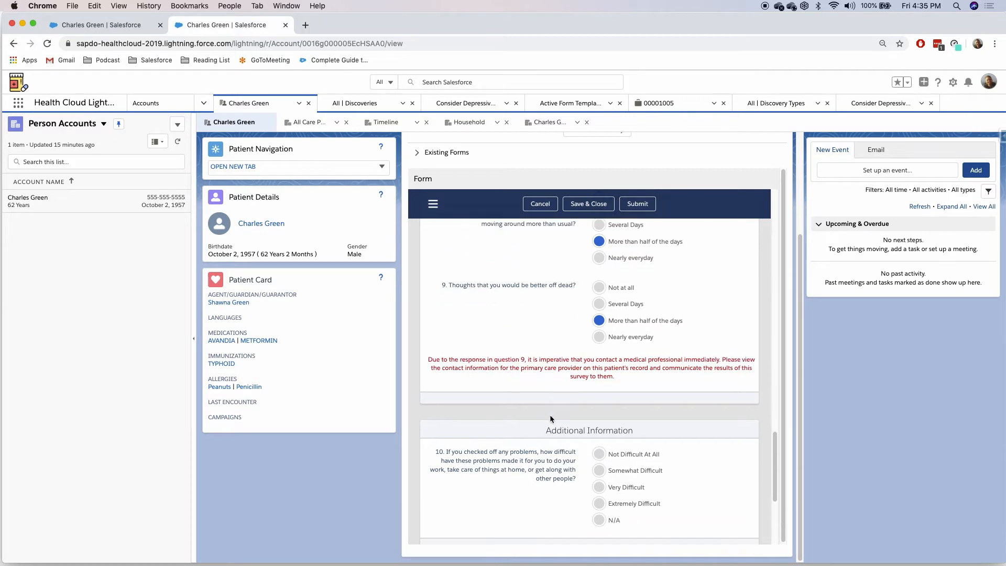
scroll(550, 415, "down", 2)
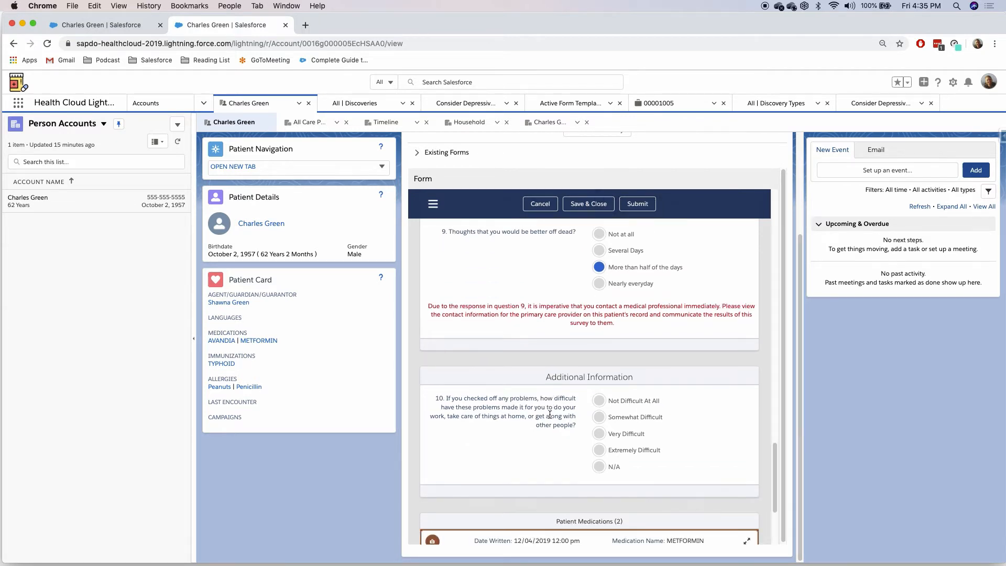
- Answer question 10 about how difficult the problems have made daily life with "Somewhat Difficult"
scroll(569, 414, "down", 3)
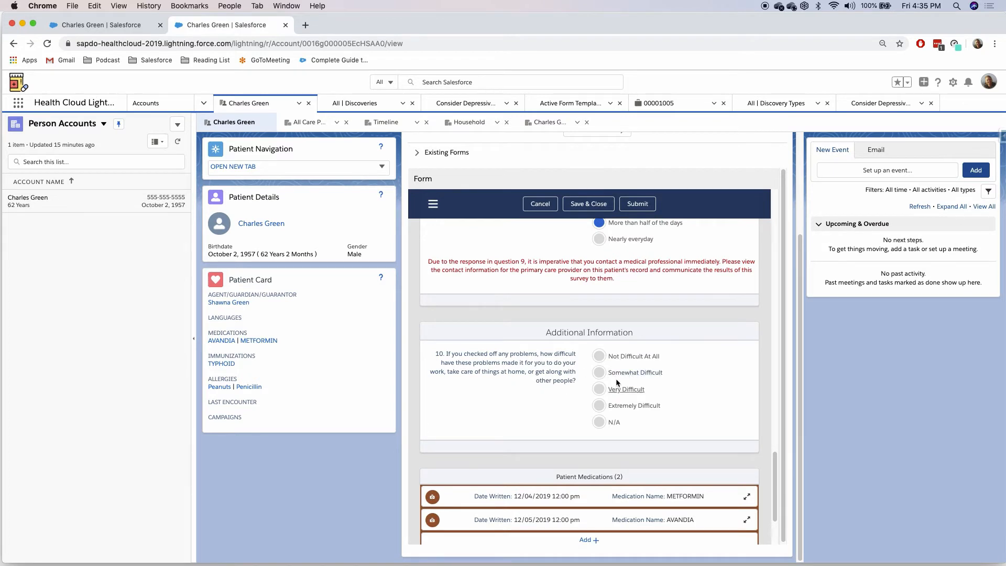
left_click(624, 373)
scroll(541, 421, "down", 1)
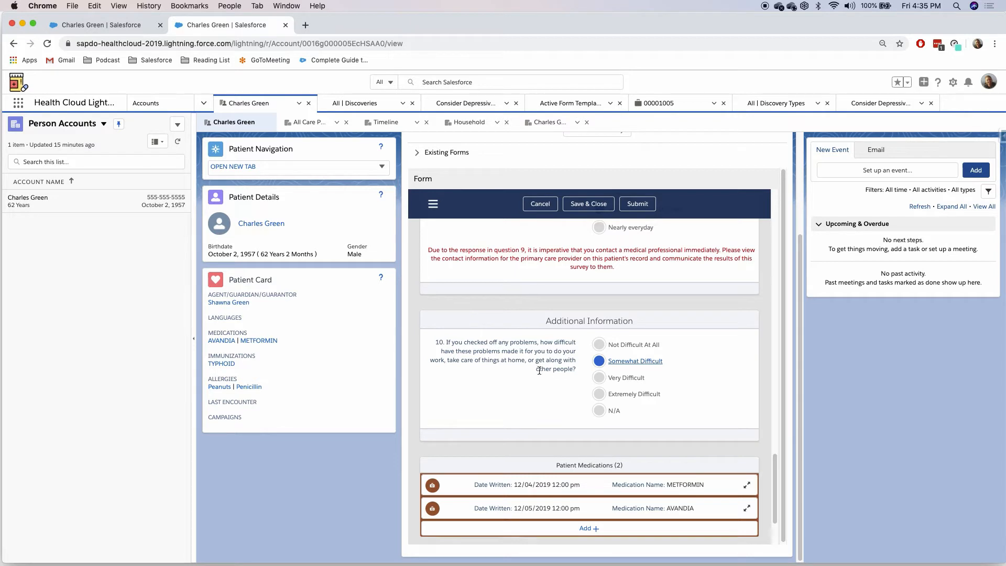
scroll(539, 370, "up", 1)
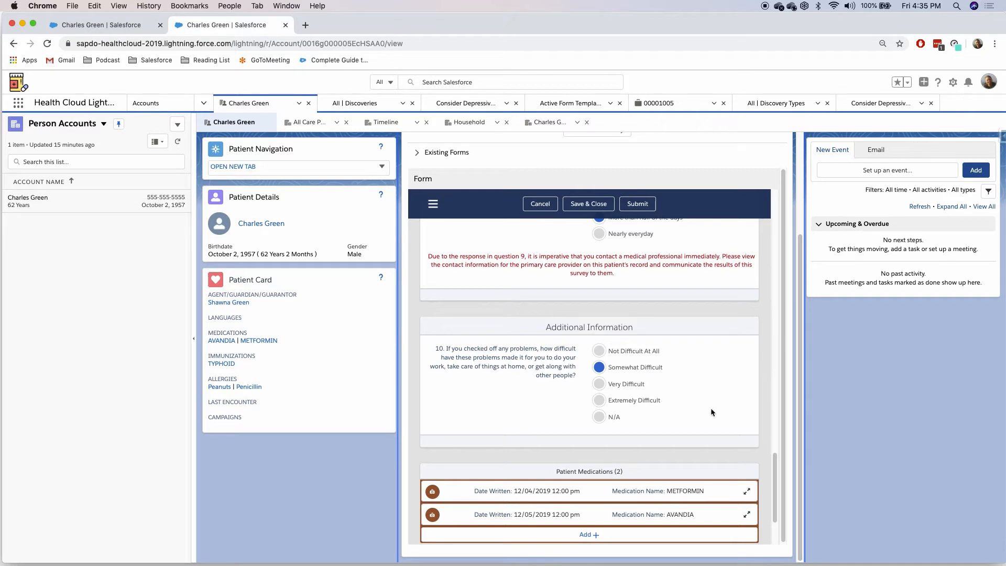
- Review the details of the METFORMIN and AVANDIA entries under Patient Medications, closing each without changes
scroll(680, 415, "down", 1)
scroll(680, 414, "down", 5)
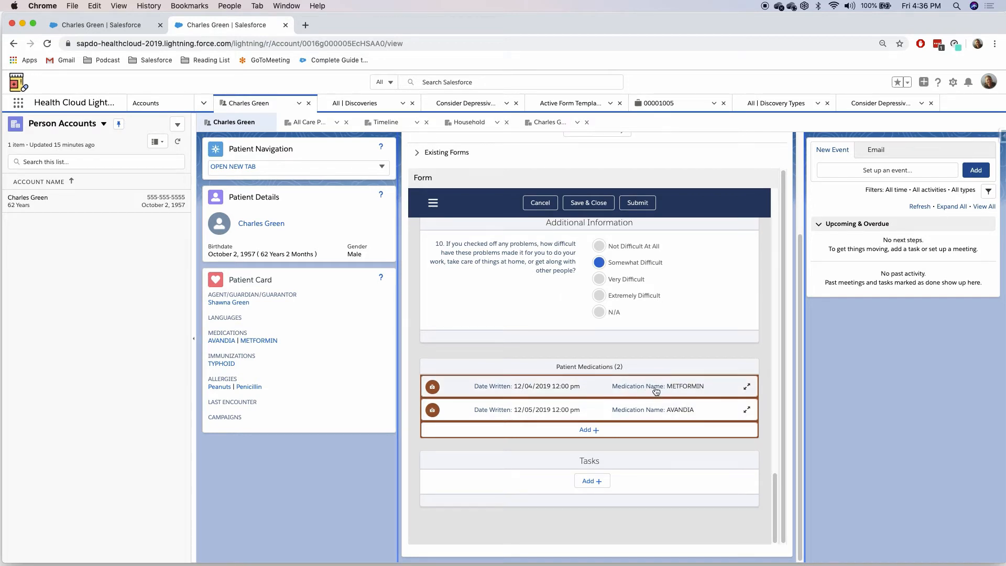
left_click(583, 389)
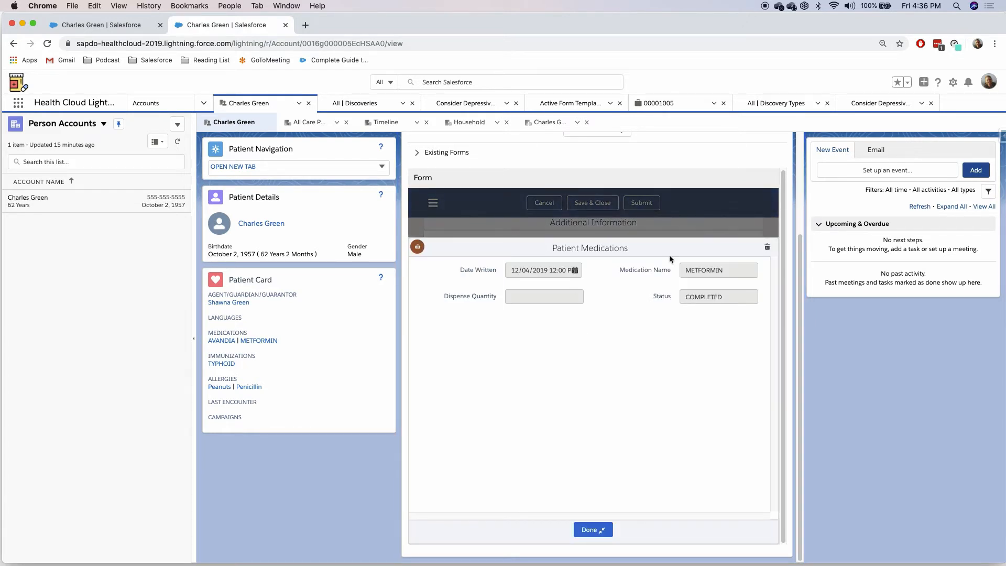
left_click(593, 531)
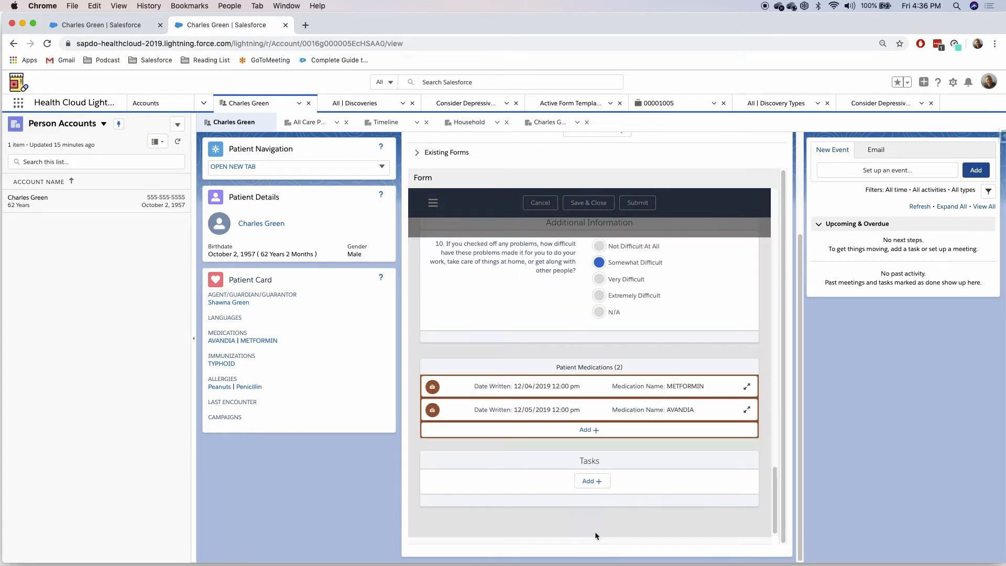
left_click(636, 411)
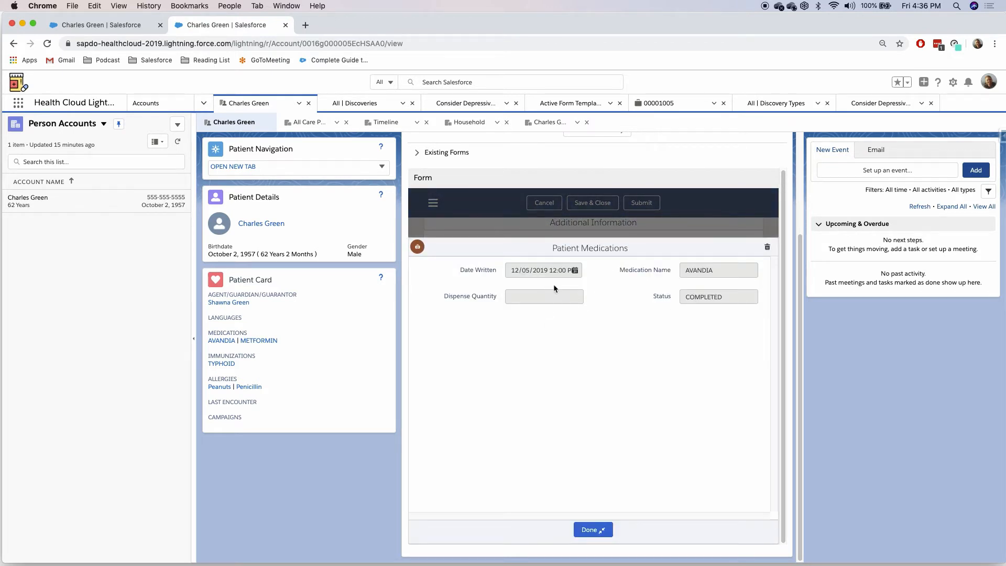
left_click(600, 530)
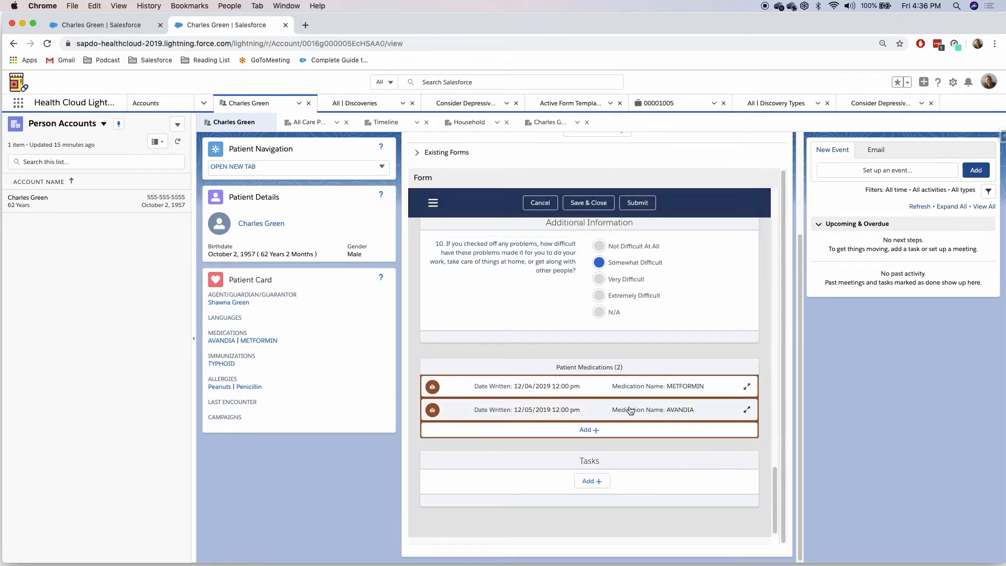
left_click(630, 409)
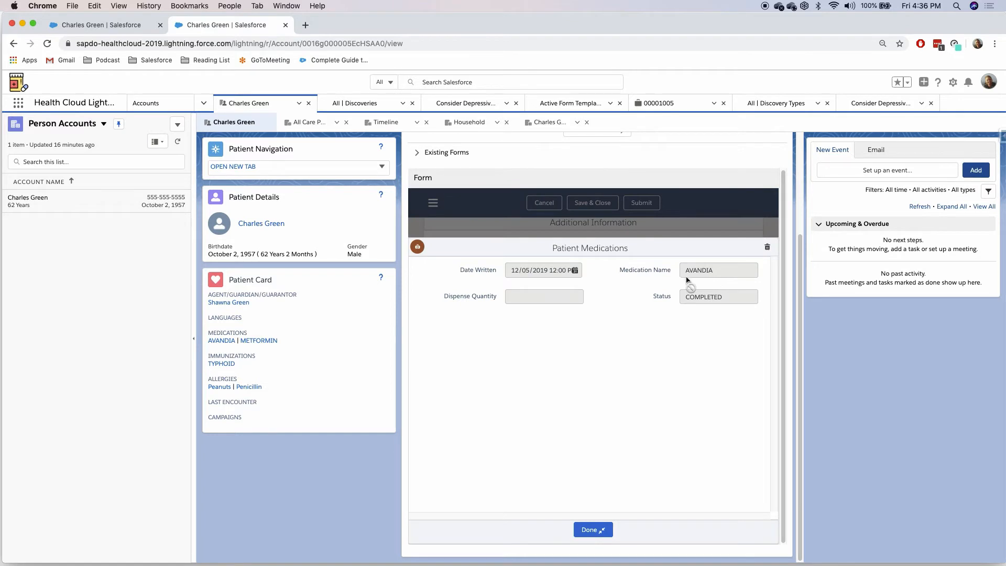
left_click(608, 531)
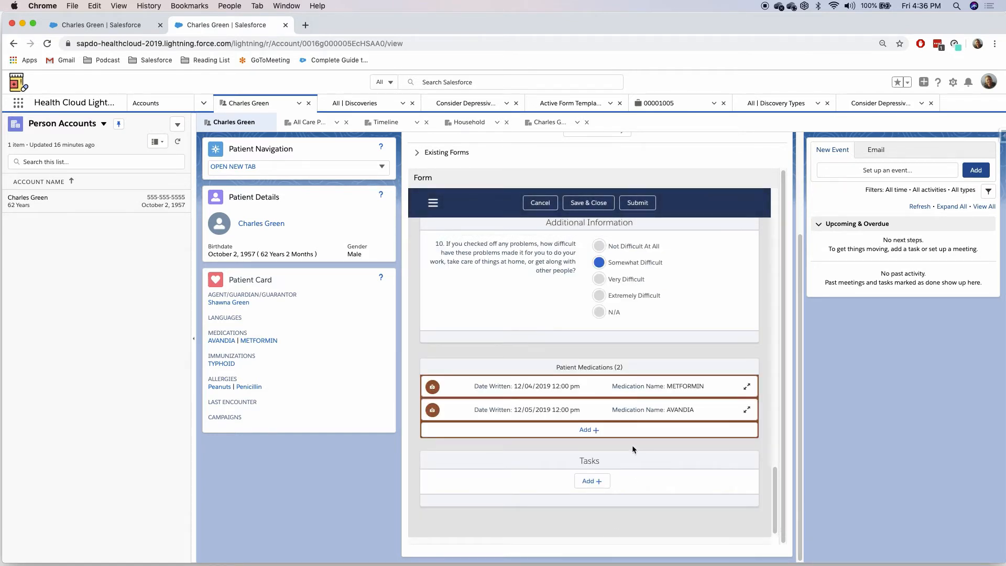
- Add a task to the form with a subject to follow up with the patient by first name and due date 12/07/2019
scroll(630, 456, "down", 1)
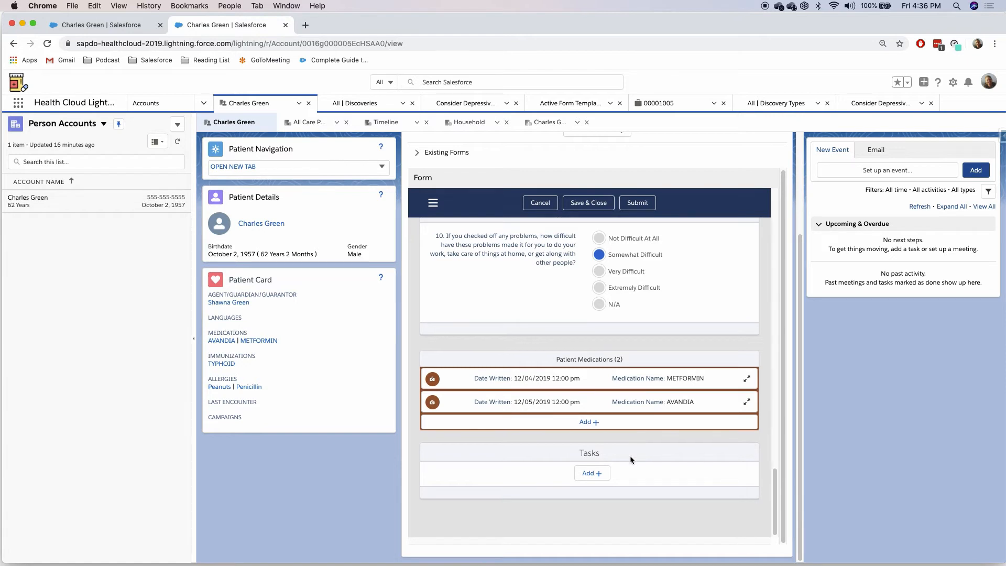
left_click(592, 473)
scroll(524, 456, "down", 5)
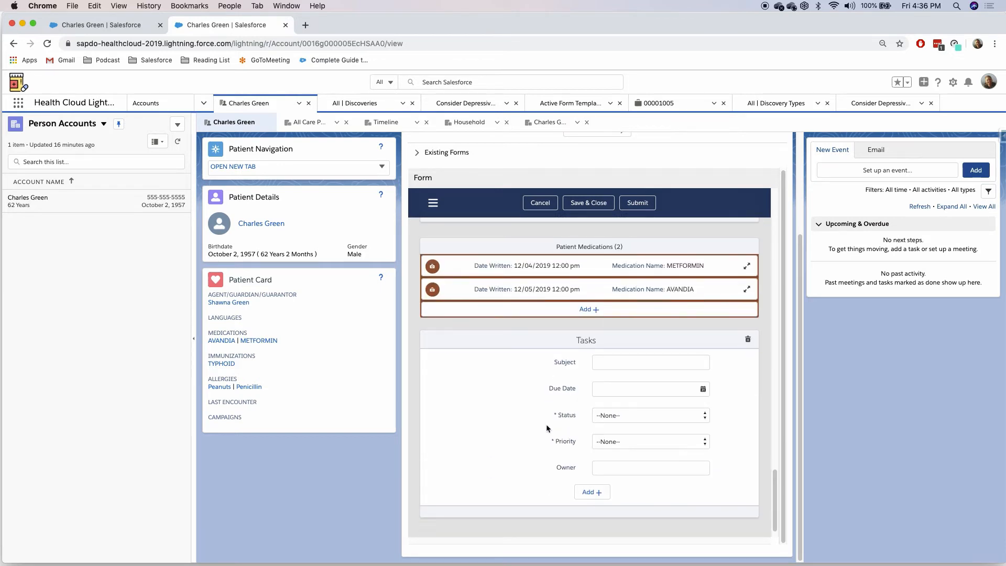
left_click(619, 347)
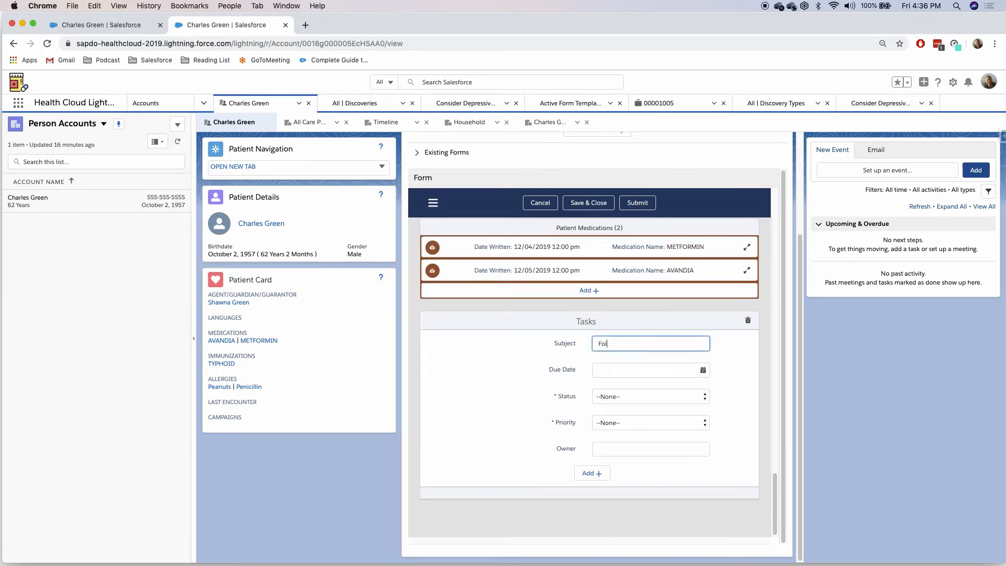
type("Follow up with Charles")
left_click(605, 369)
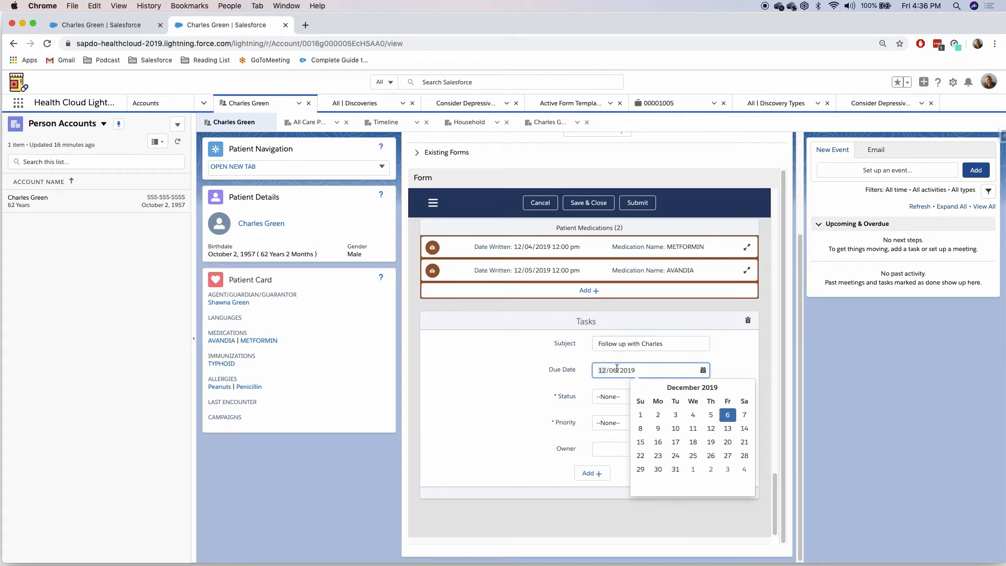
left_click(746, 415)
- Set the task's status to Not Started and priority to Normal, and enter the owner's full name
left_click(630, 396)
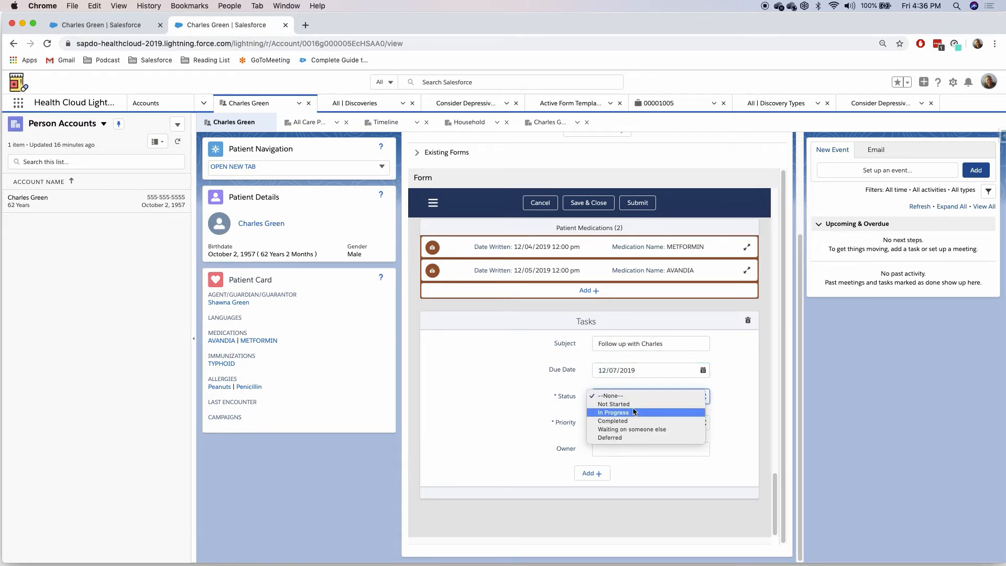
left_click(621, 405)
left_click(619, 422)
left_click(618, 439)
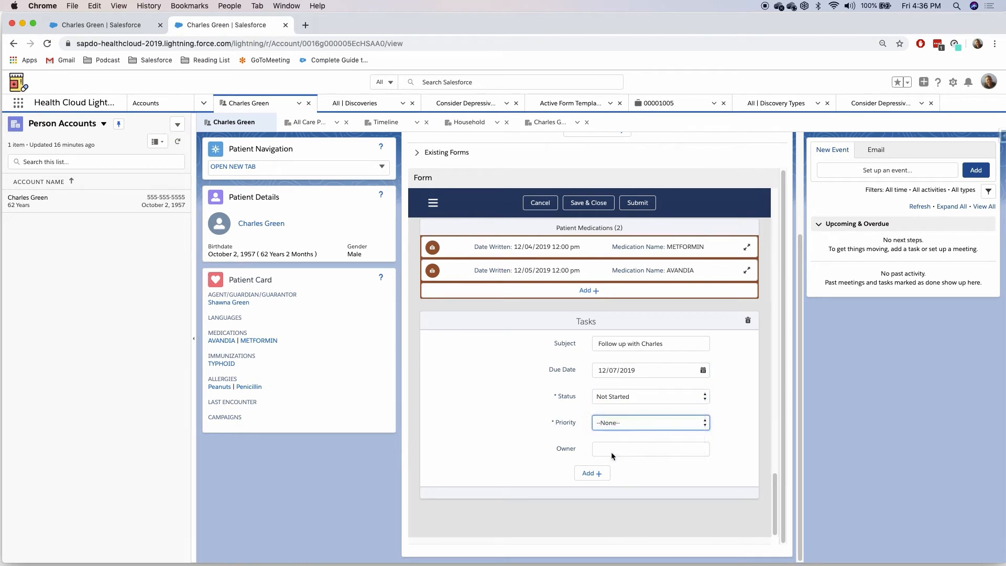
left_click(614, 449)
type("Patrick")
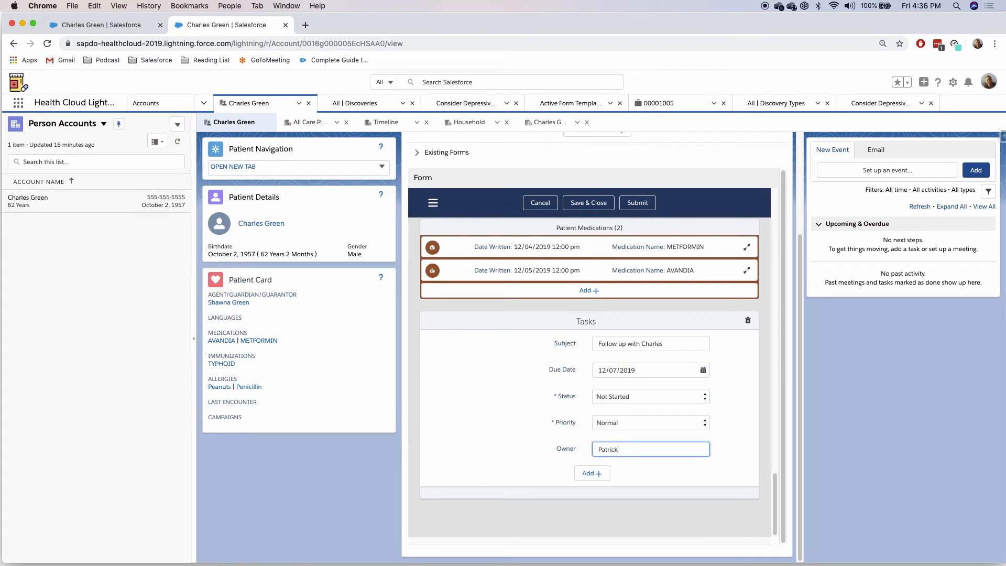
left_click(618, 463)
- Check the section navigation of the PHQ-9 form and submit the form
scroll(535, 348, "up", 1)
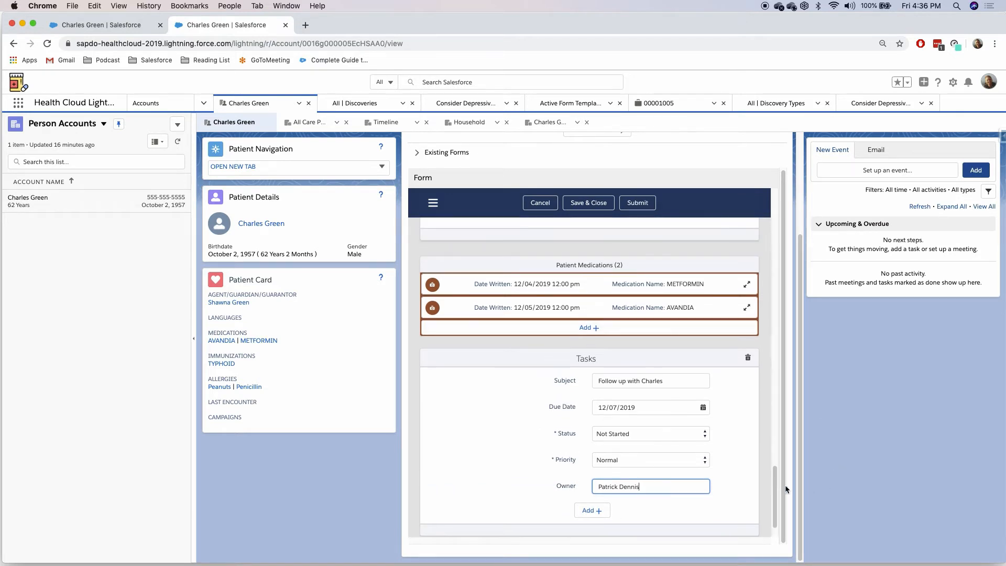
left_click_drag(776, 485, 766, 199)
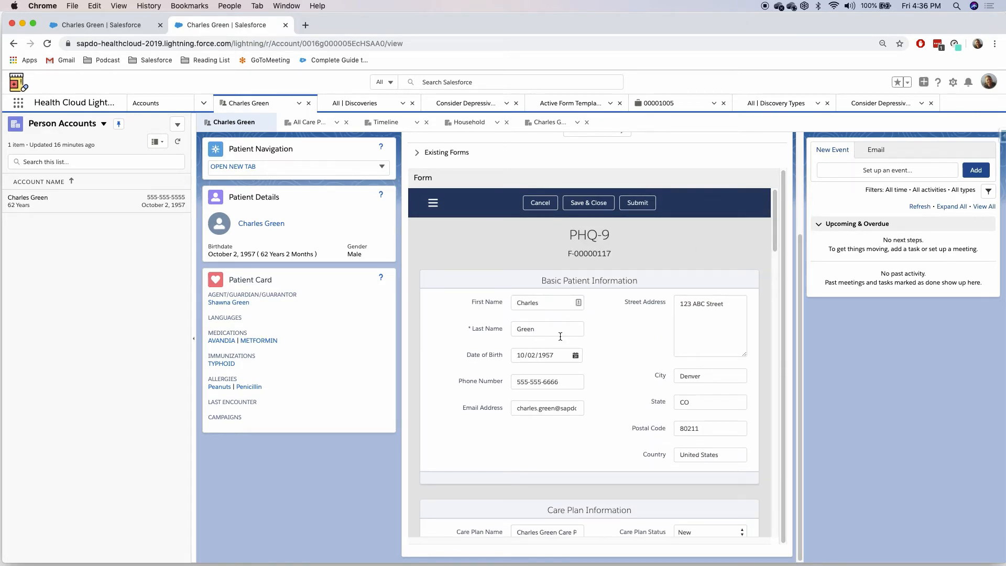
left_click(433, 204)
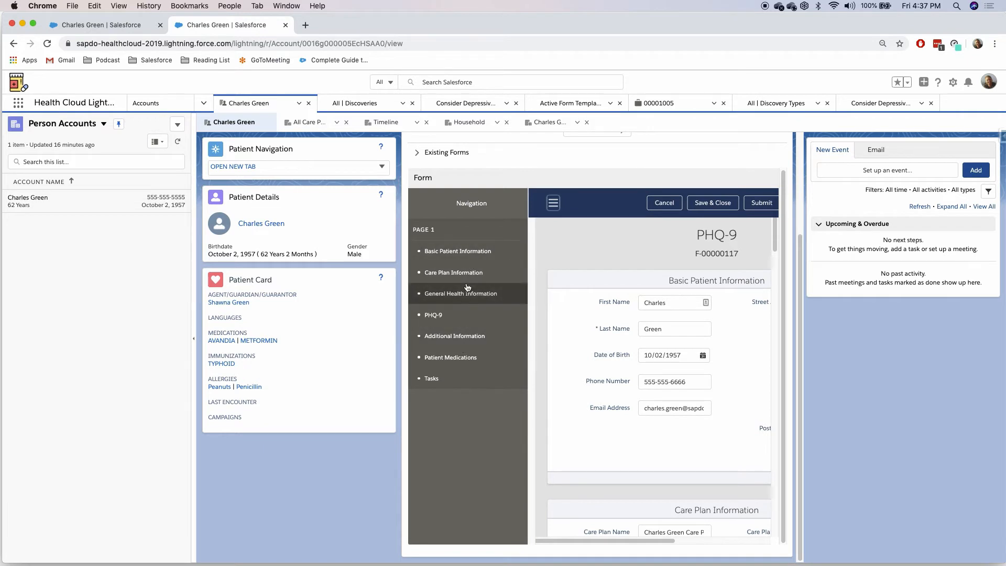
left_click(553, 204)
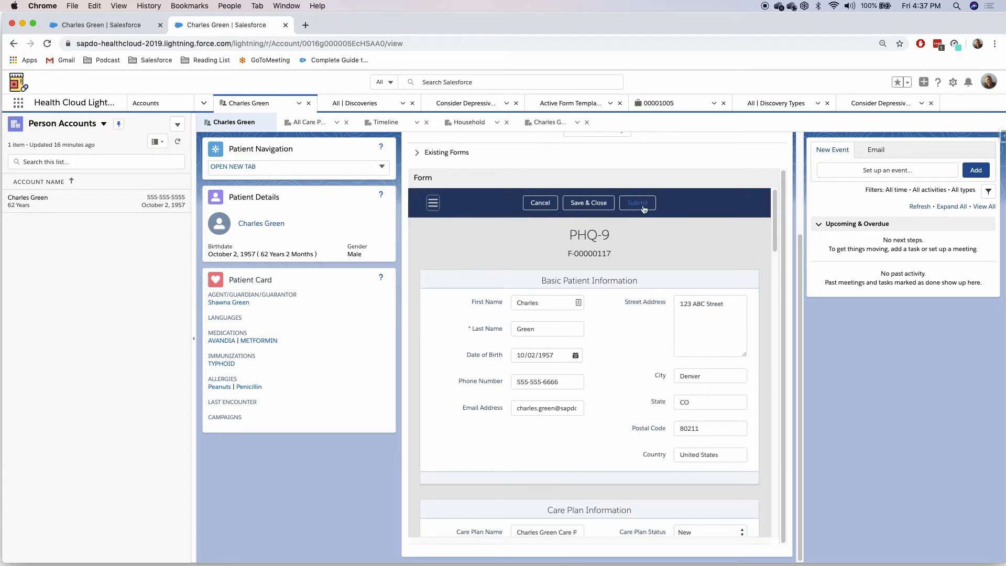
left_click(637, 205)
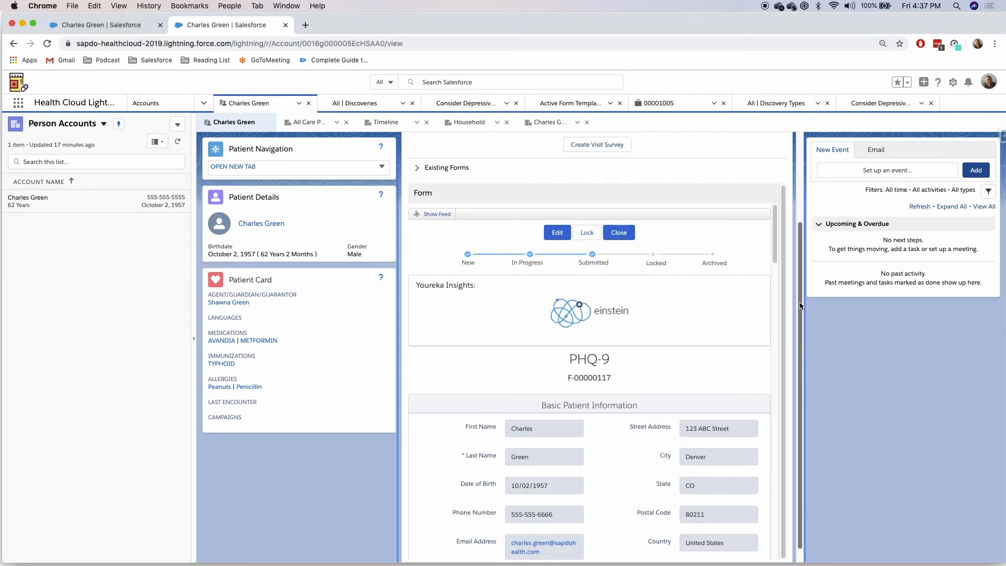
- Review the submitted PHQ-9 form's information and answers, and examine the Youreka Insights for the patient
scroll(650, 408, "up", 2)
scroll(640, 420, "down", 5)
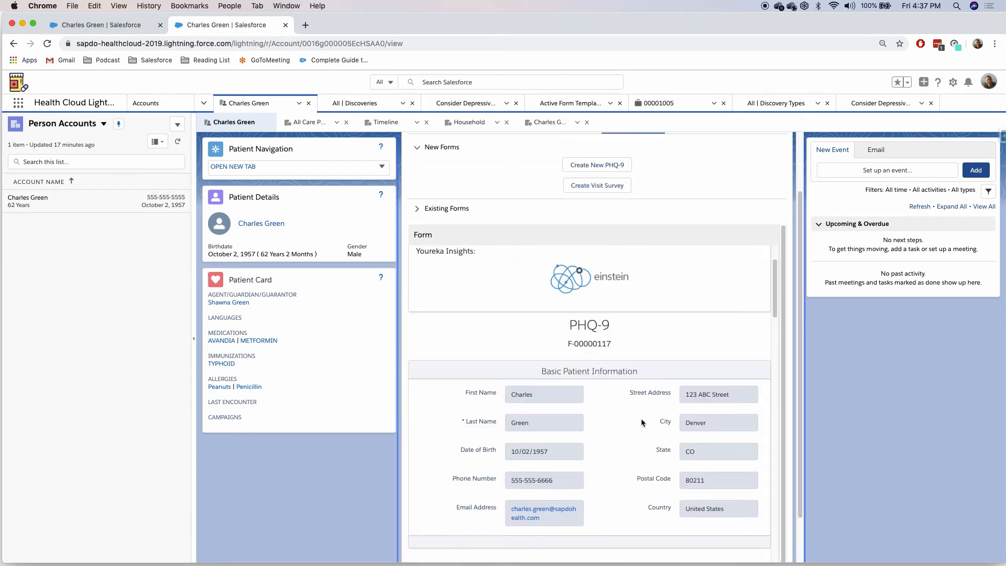
scroll(636, 422, "down", 8)
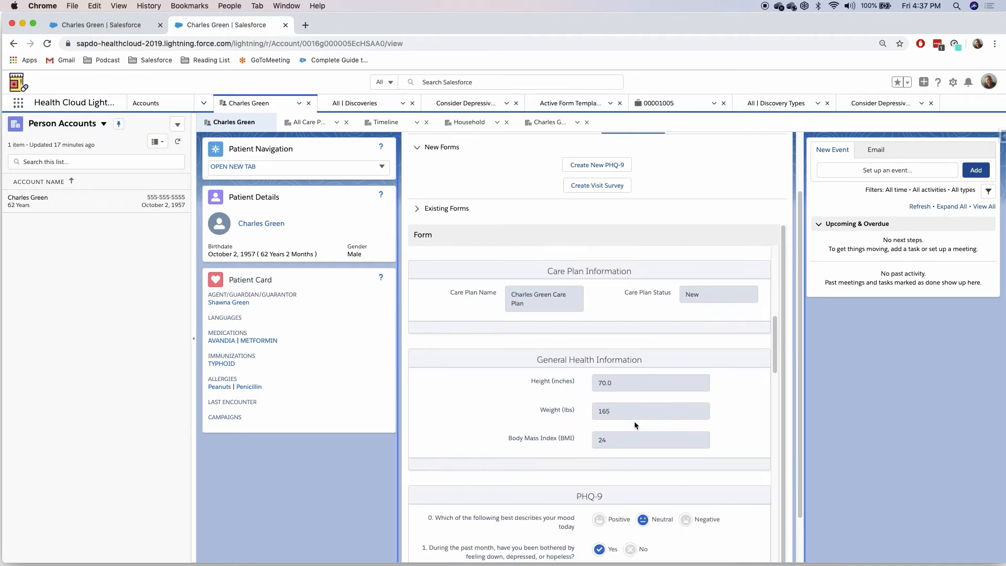
scroll(633, 422, "down", 8)
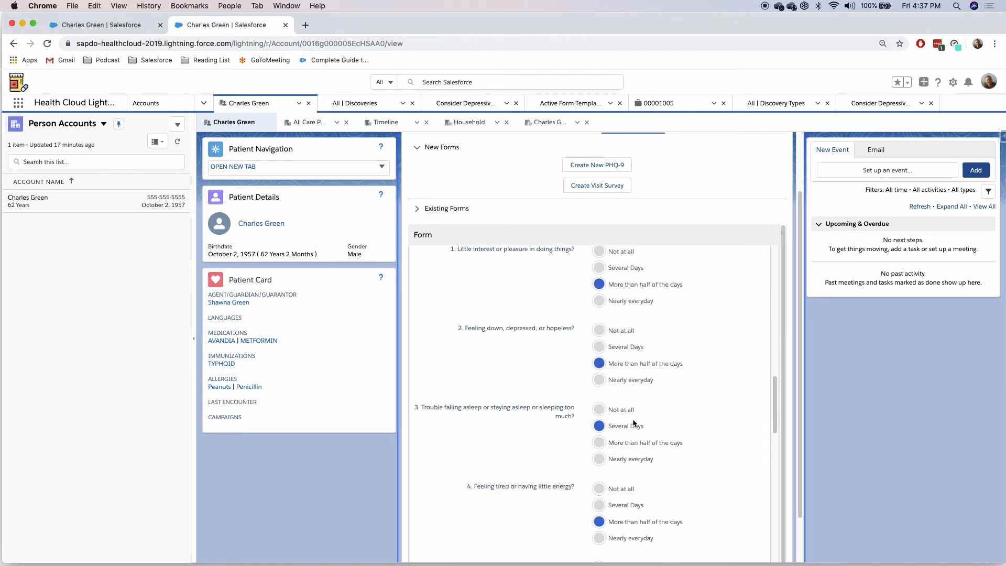
scroll(641, 417, "down", 6)
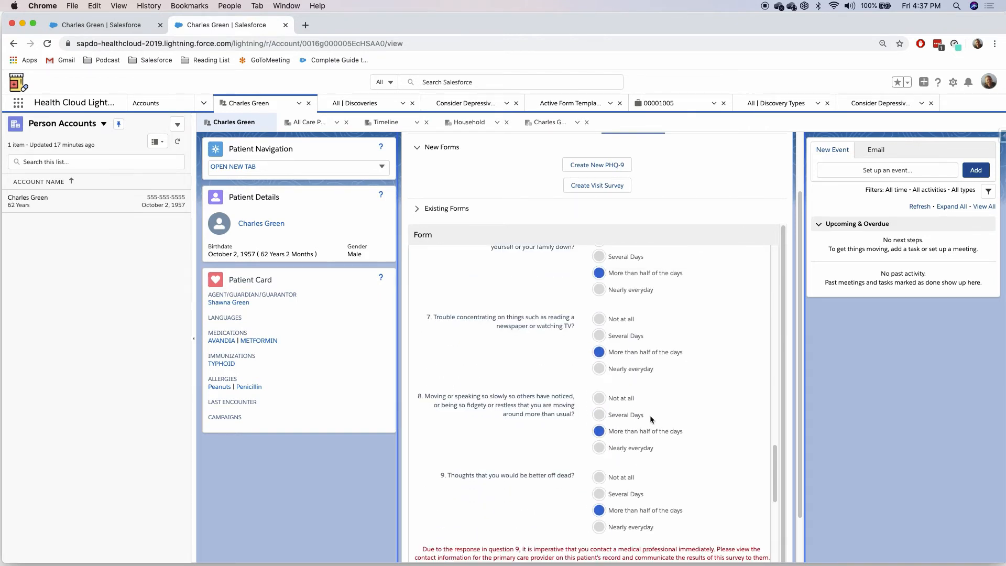
scroll(650, 409, "down", 2)
scroll(650, 408, "up", 8)
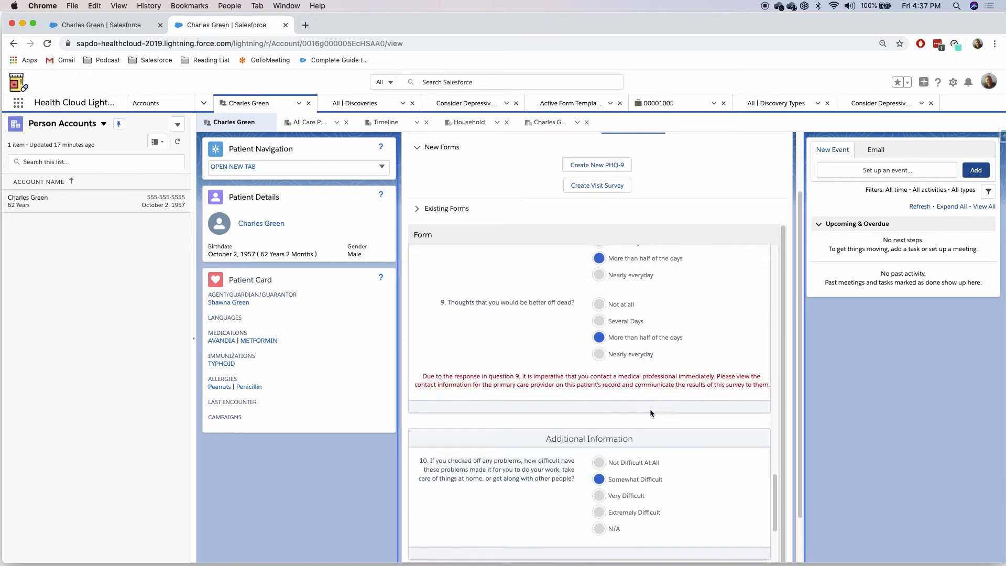
scroll(649, 407, "up", 8)
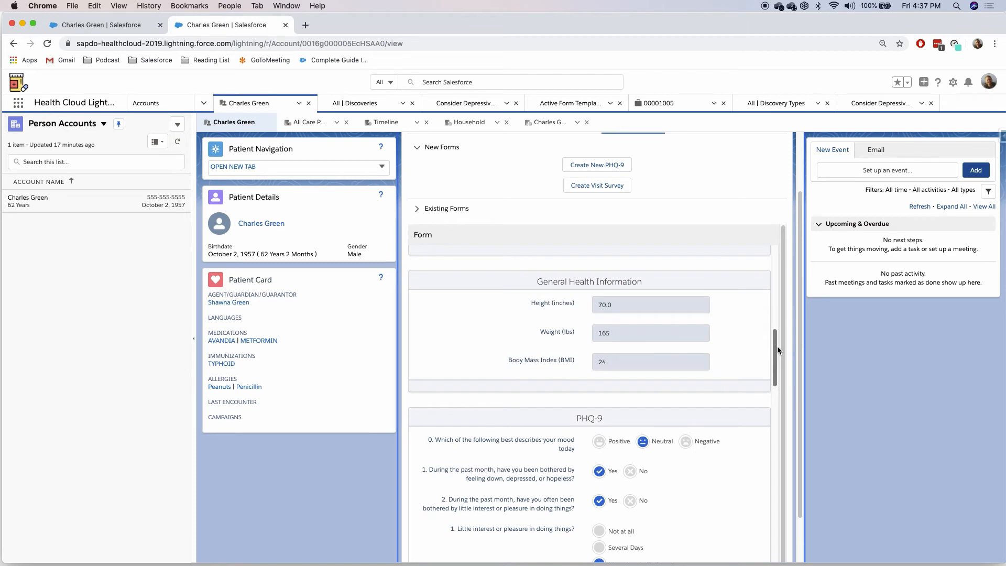
left_click_drag(777, 346, 776, 258)
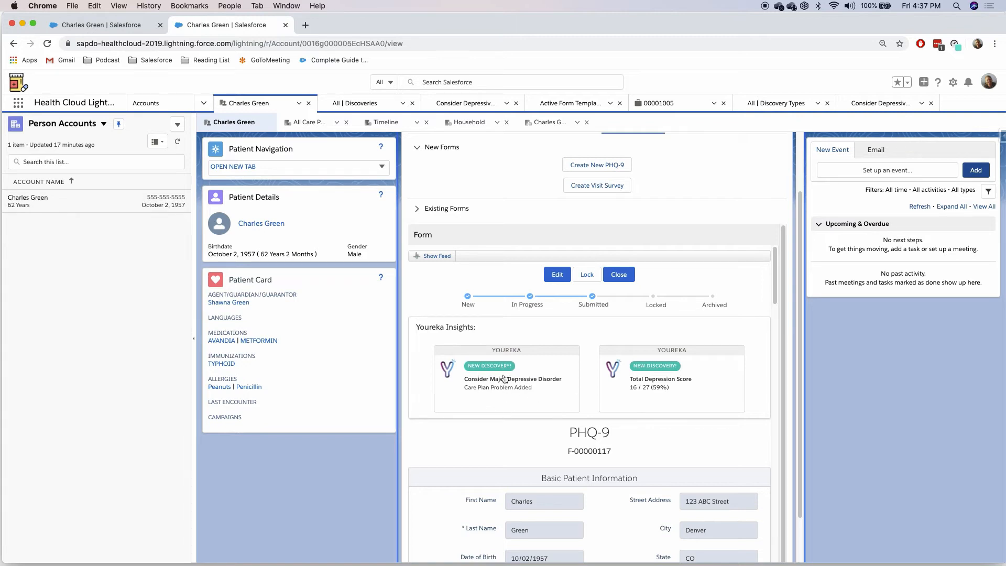
scroll(593, 357, "up", 2)
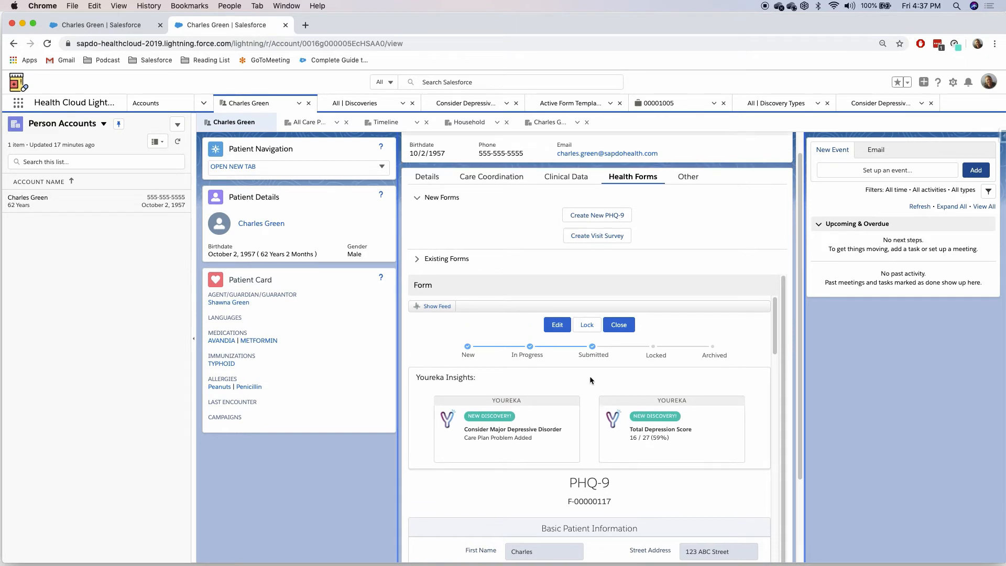
- Close the submitted PHQ-9 form and reload the patient's record
left_click(620, 326)
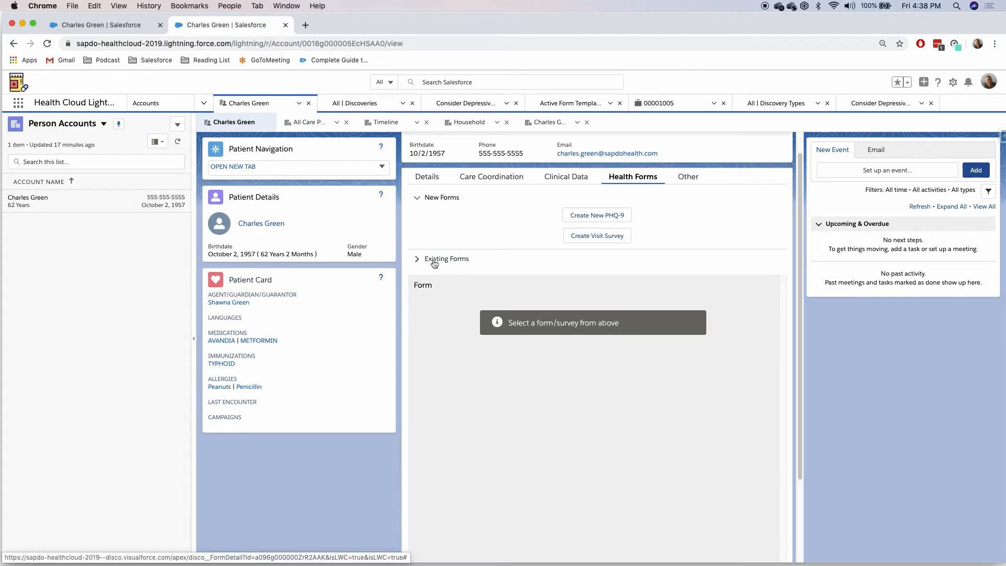
key("super+r")
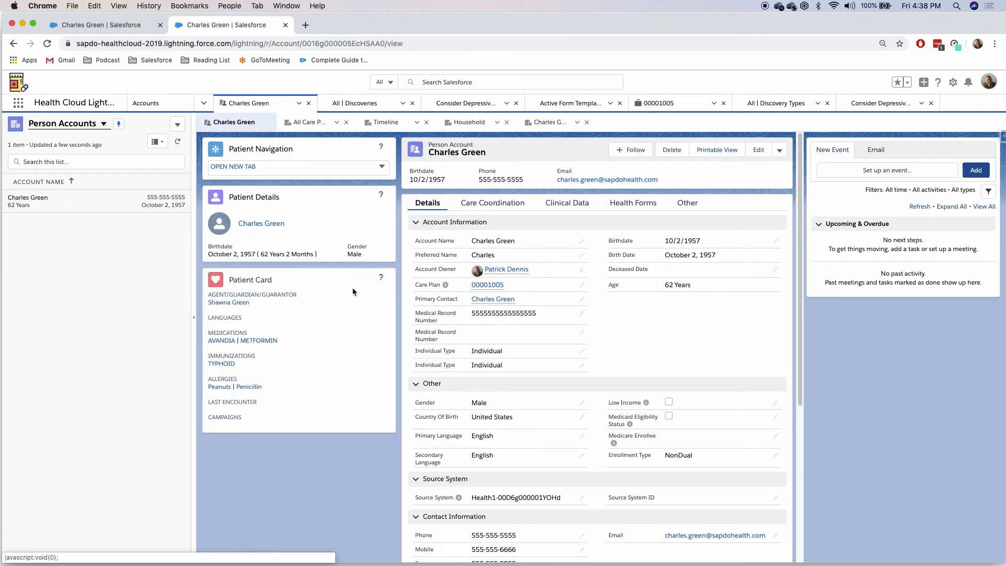
- Check the mobile number in the Contact Information section of the patient's account details
scroll(601, 402, "down", 2)
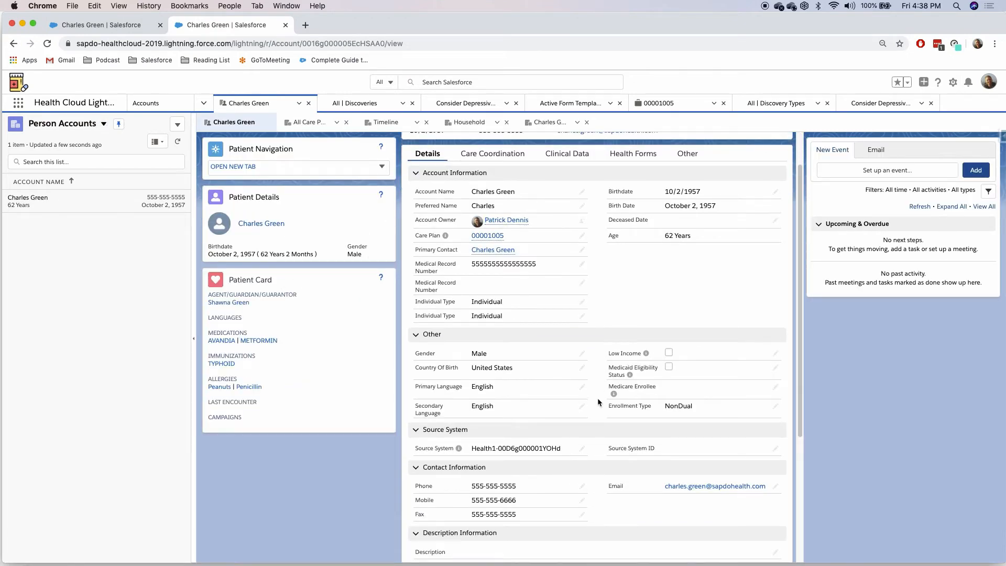
scroll(561, 347, "down", 1)
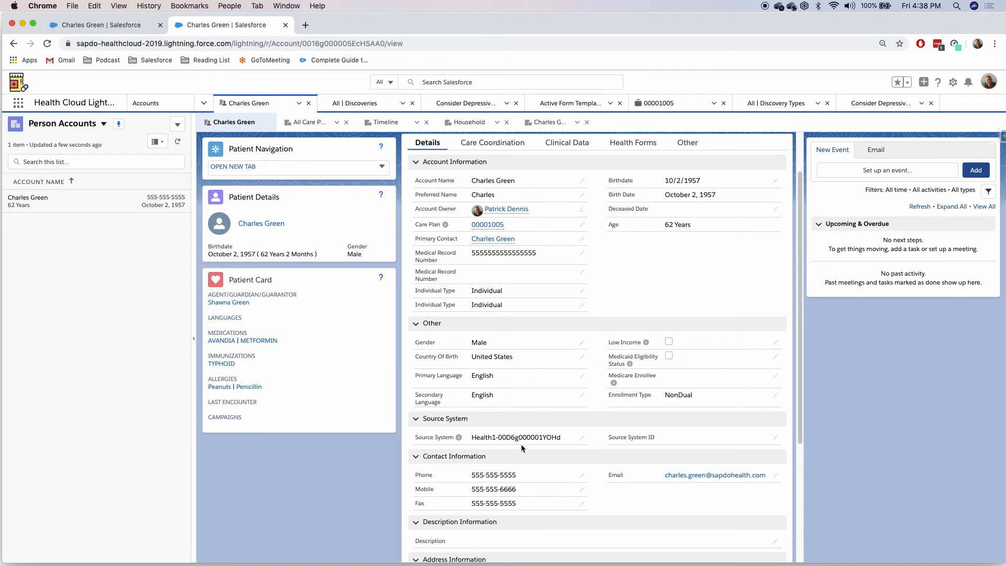
left_click_drag(519, 488, 499, 487)
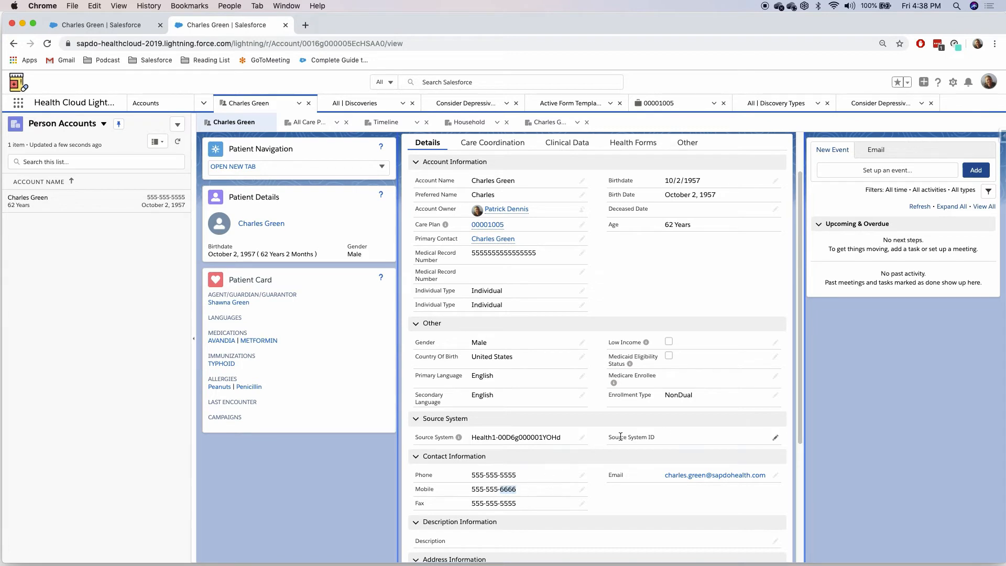
- Review the patient's clinical data, from EHR allergy intolerances down to medication prescriptions and immunizations
left_click_drag(798, 358, 799, 321)
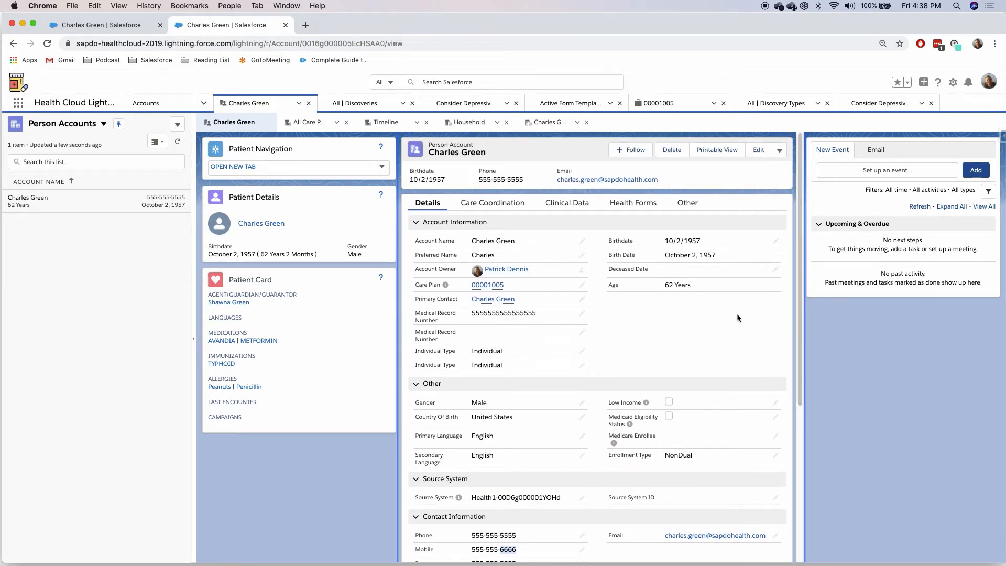
left_click(567, 204)
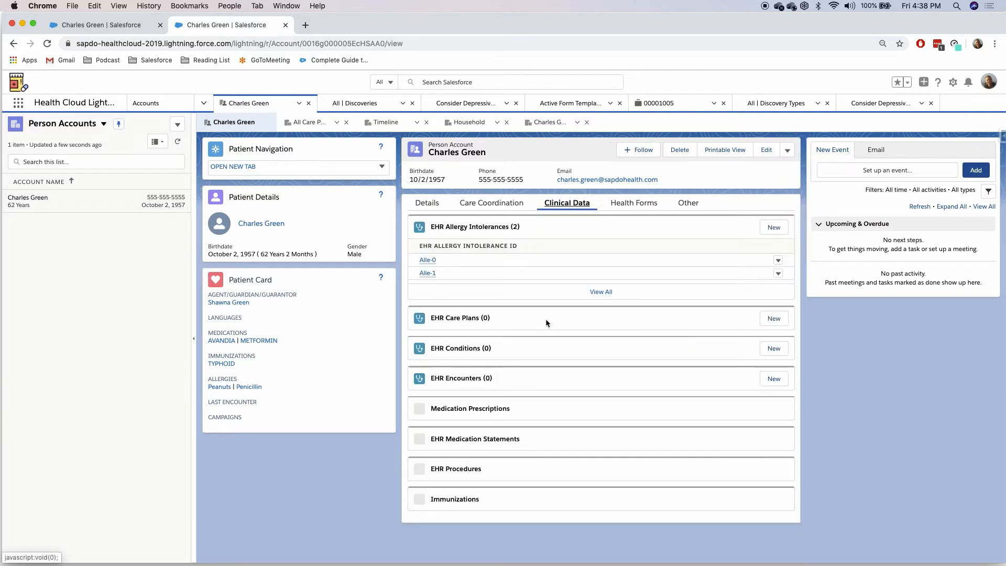
scroll(539, 401, "down", 2)
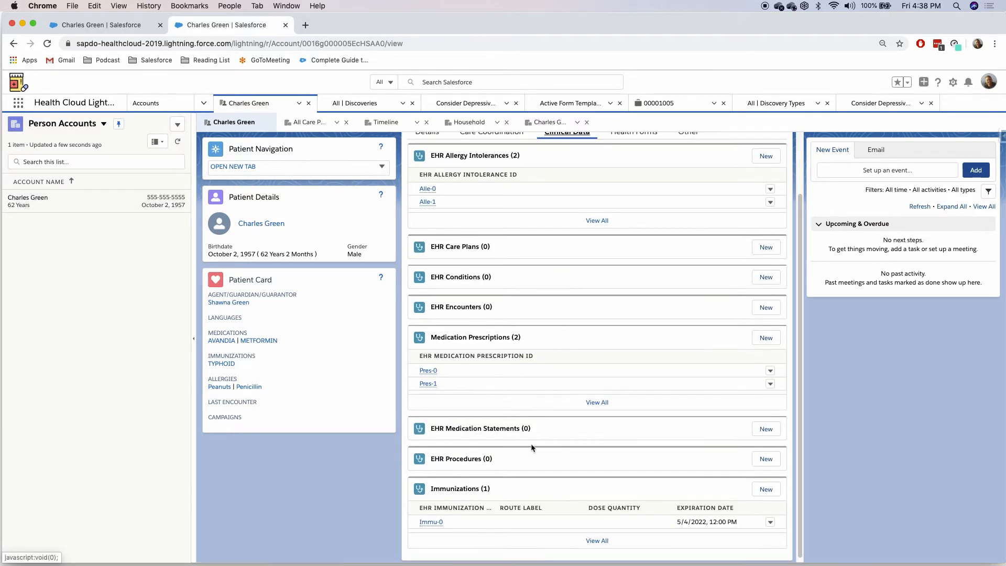
scroll(548, 348, "up", 2)
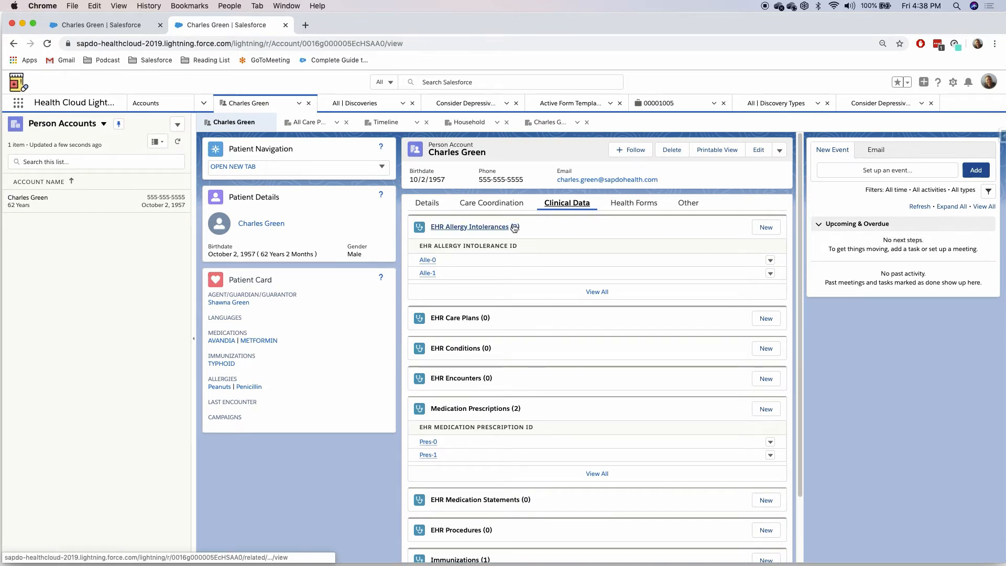
- View the submitted PHQ-9 form from the patient's existing health forms, down to its Basic Patient Information section
left_click(636, 203)
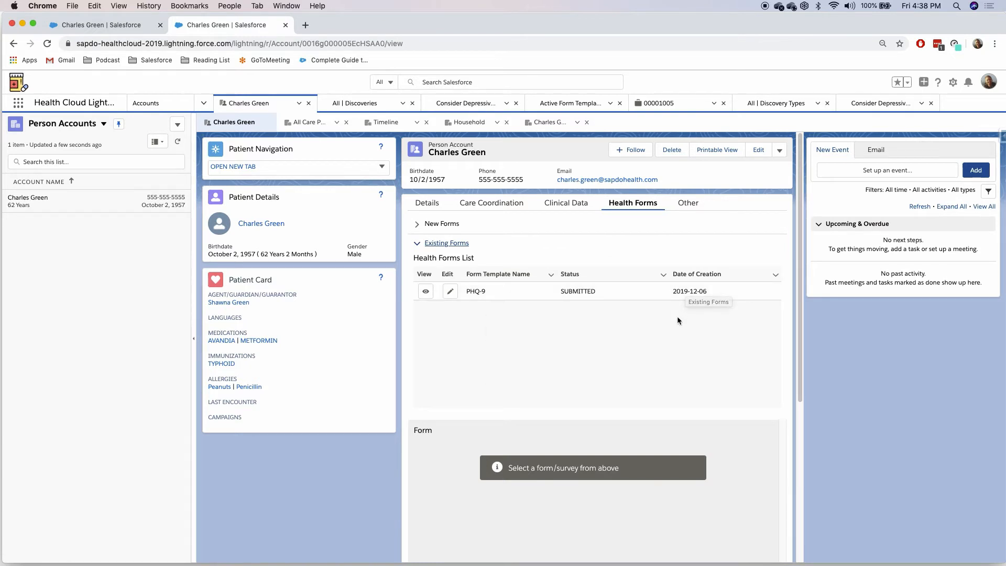
left_click(425, 291)
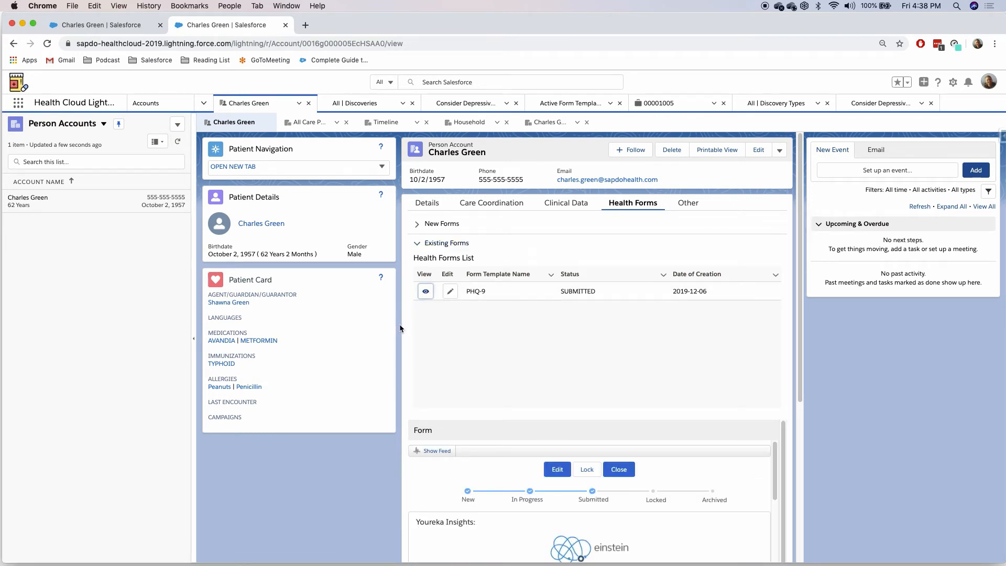
scroll(451, 340, "down", 1)
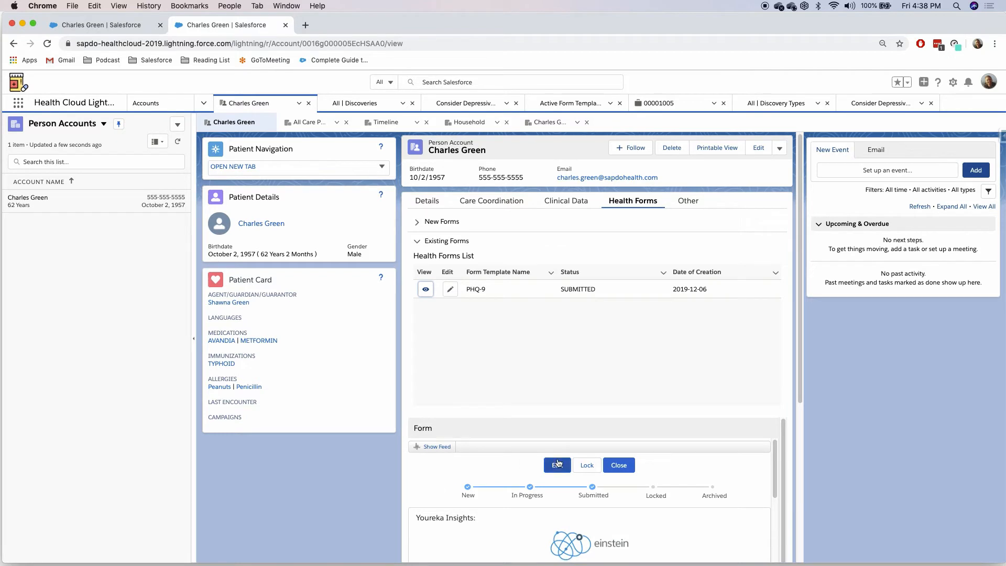
scroll(803, 326, "down", 2)
scroll(805, 414, "down", 3)
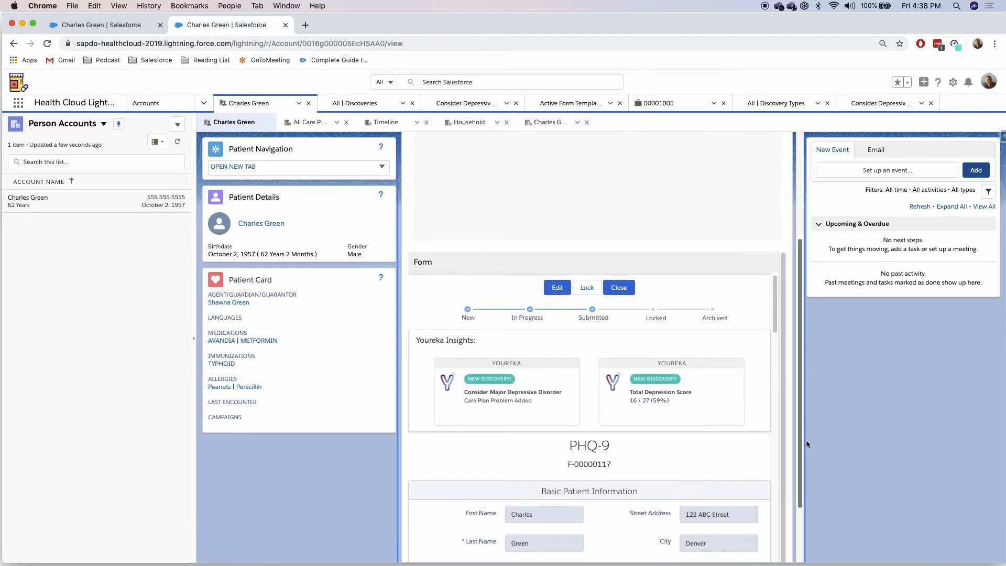
scroll(603, 429, "down", 3)
scroll(599, 421, "up", 3)
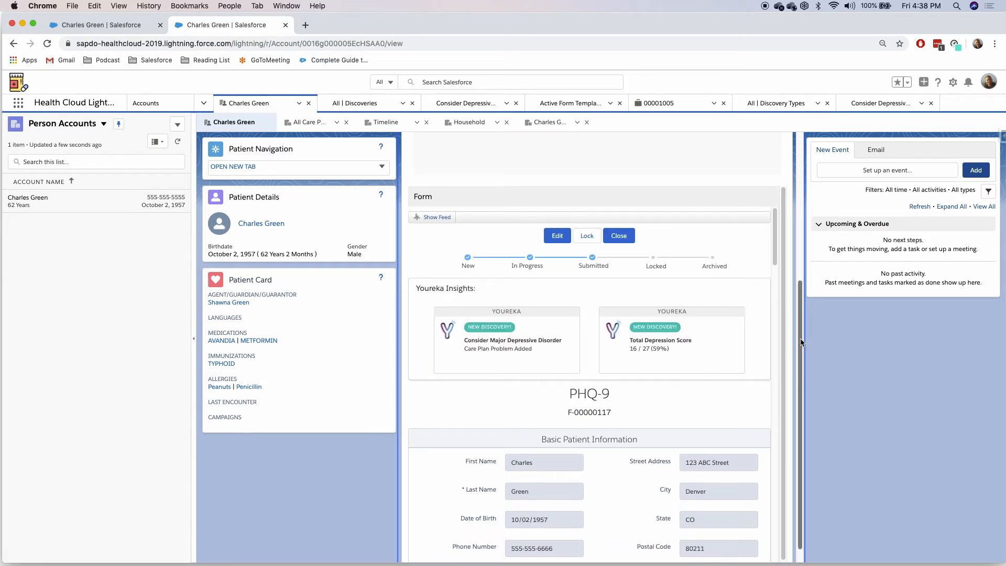
- Compare the PHQ-9 entry in the Health Forms List with the Youreka Insights shown in the opened form
scroll(507, 253, "up", 5)
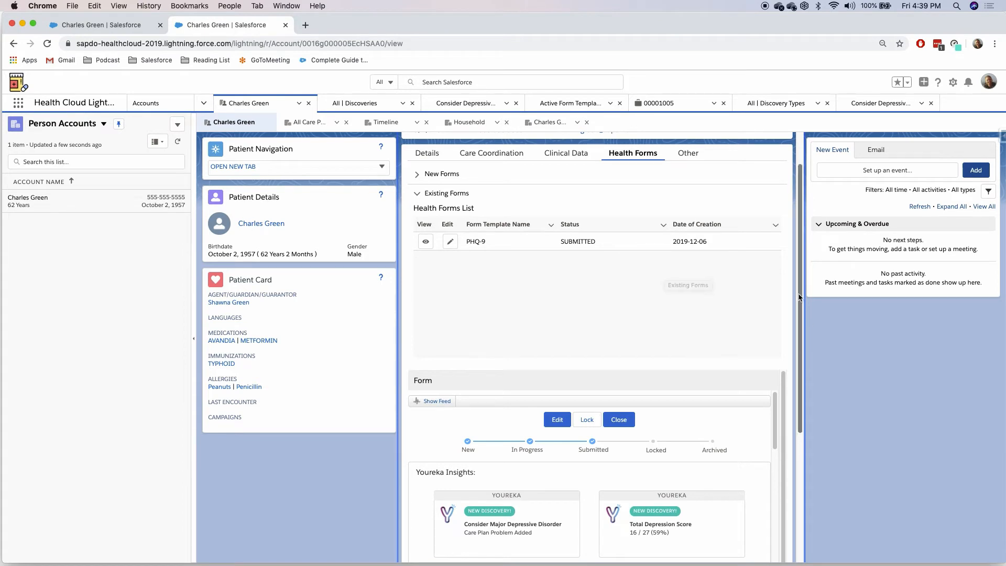
scroll(802, 307, "down", 2)
left_click_drag(805, 338, 806, 357)
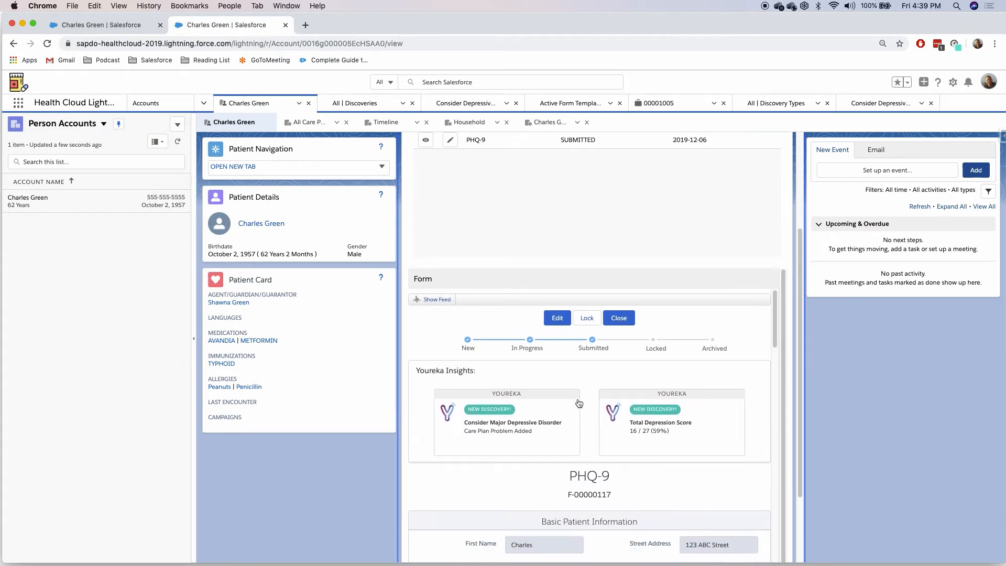
scroll(579, 398, "down", 2)
scroll(584, 389, "up", 2)
scroll(587, 383, "up", 3)
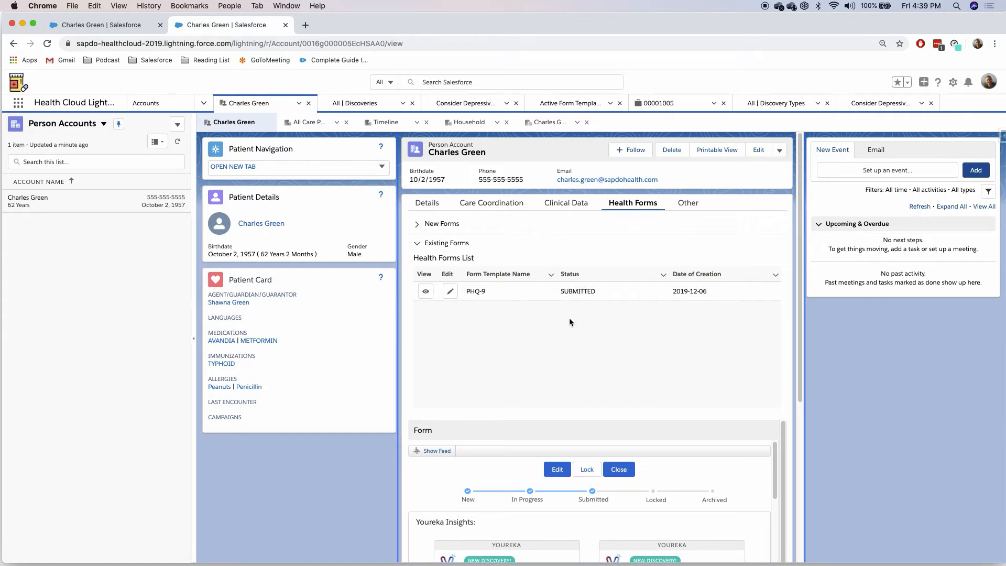
scroll(540, 402, "down", 5)
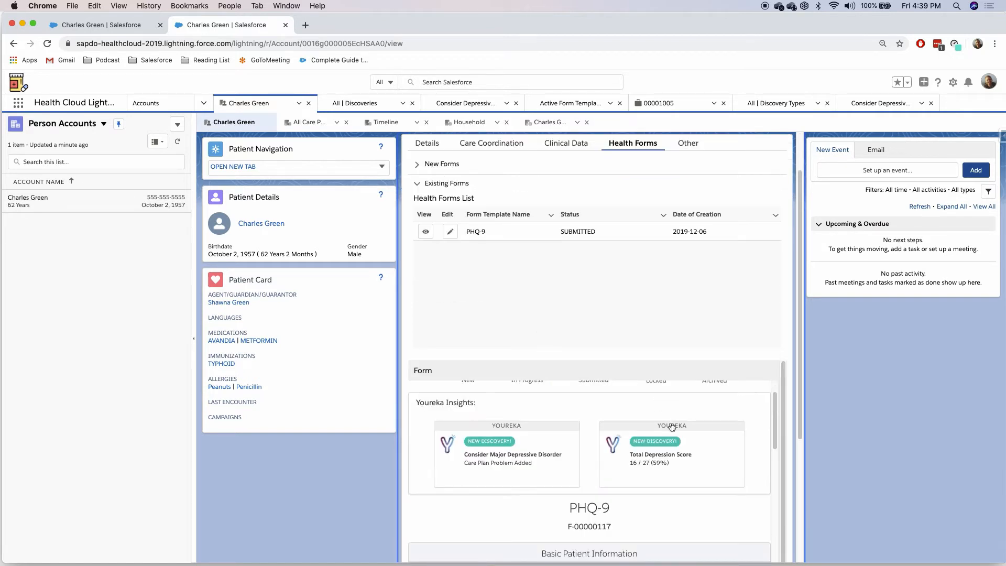
scroll(746, 436, "down", 4)
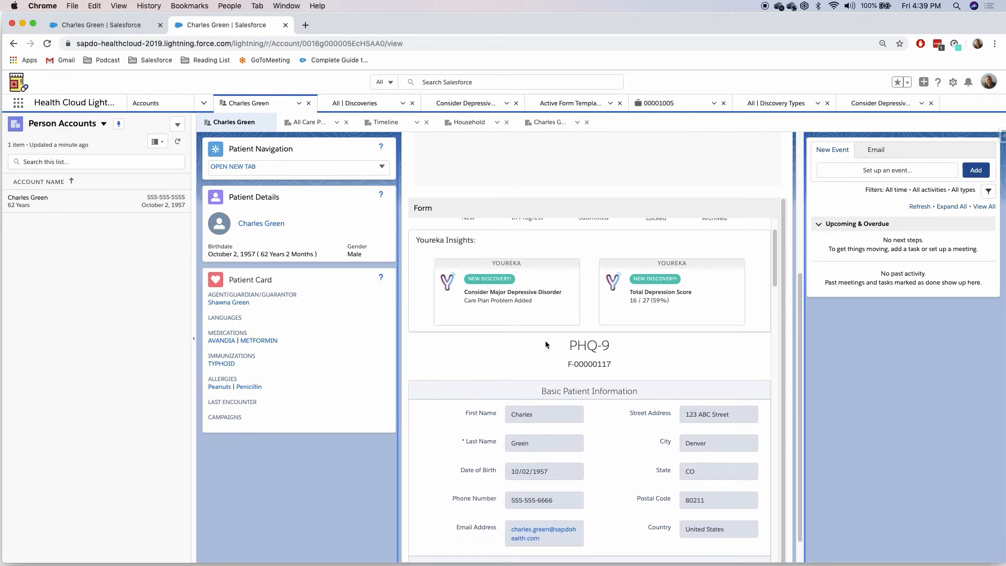
key("super+Tab")
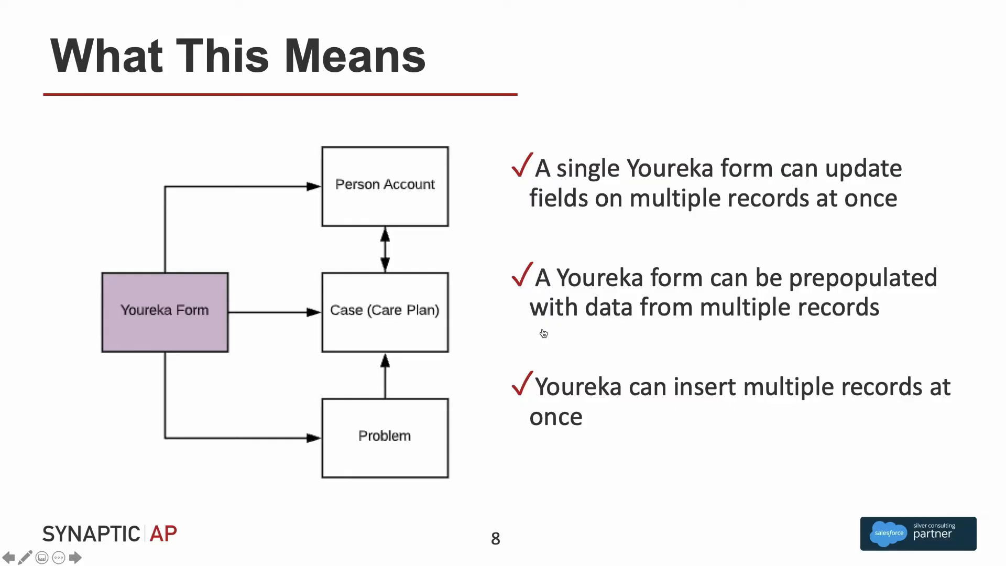
key("Right")
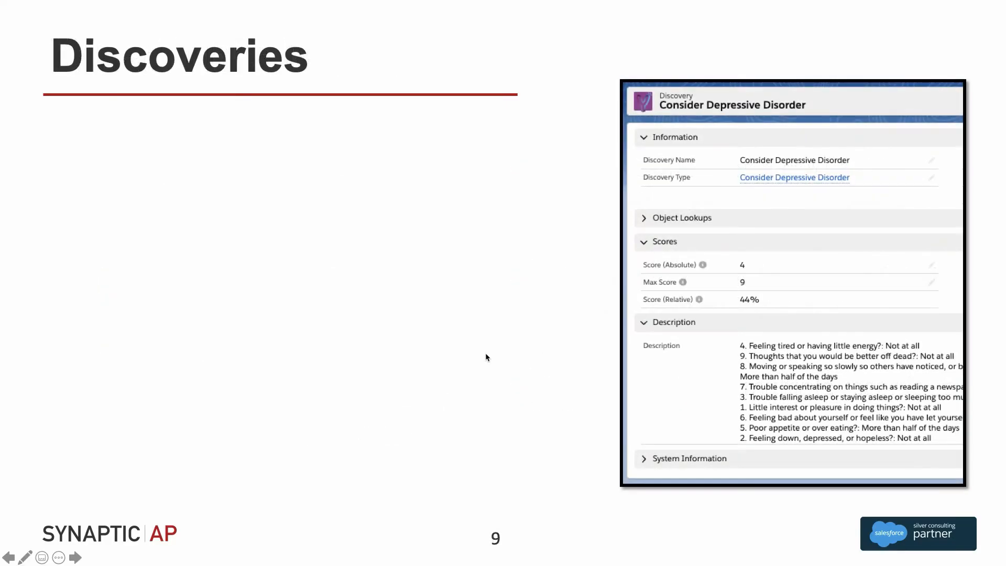
key("Right")
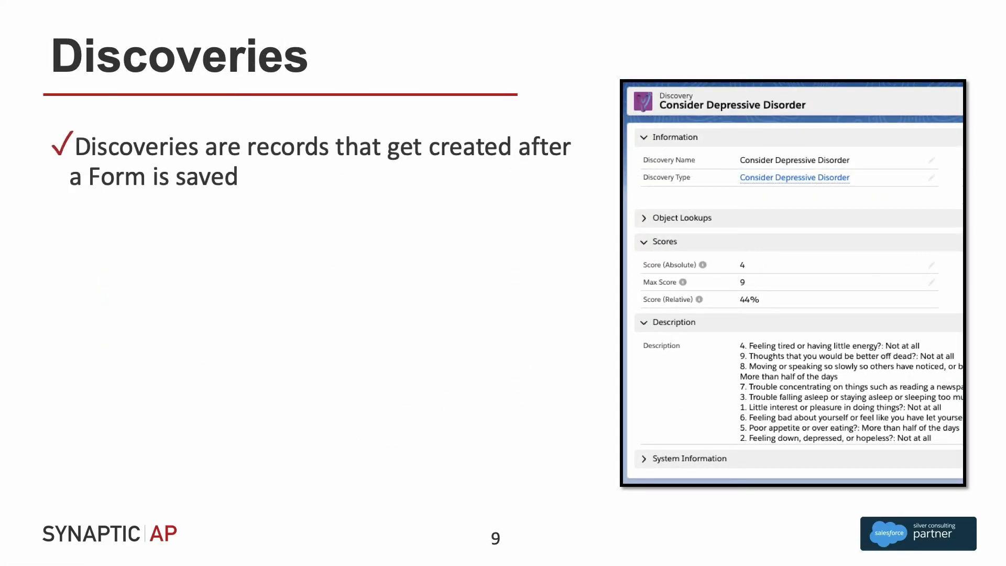
key("Right")
key("Right")
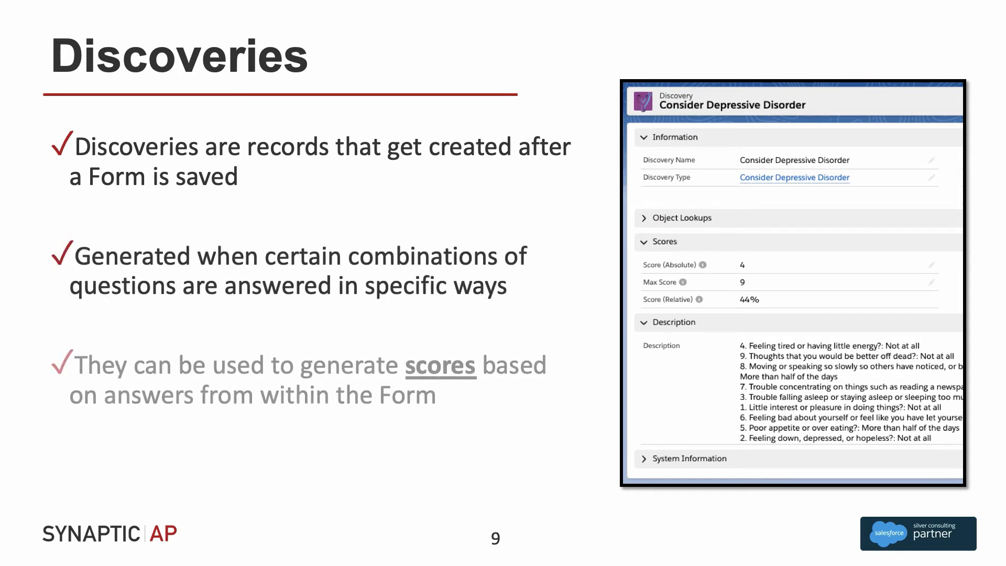
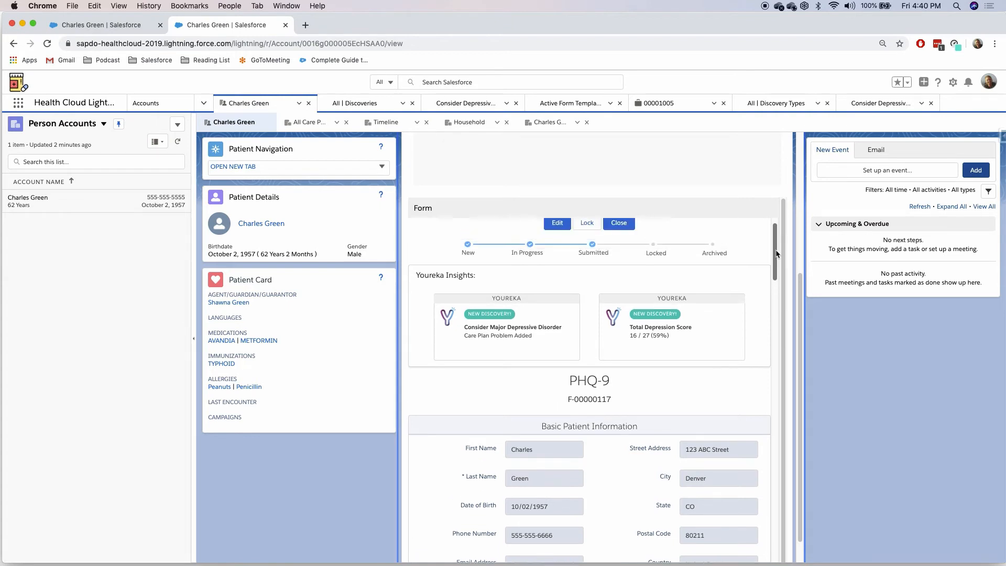
- Open the patient's care plan case from the Care Coordination section of the account
scroll(504, 328, "up", 7)
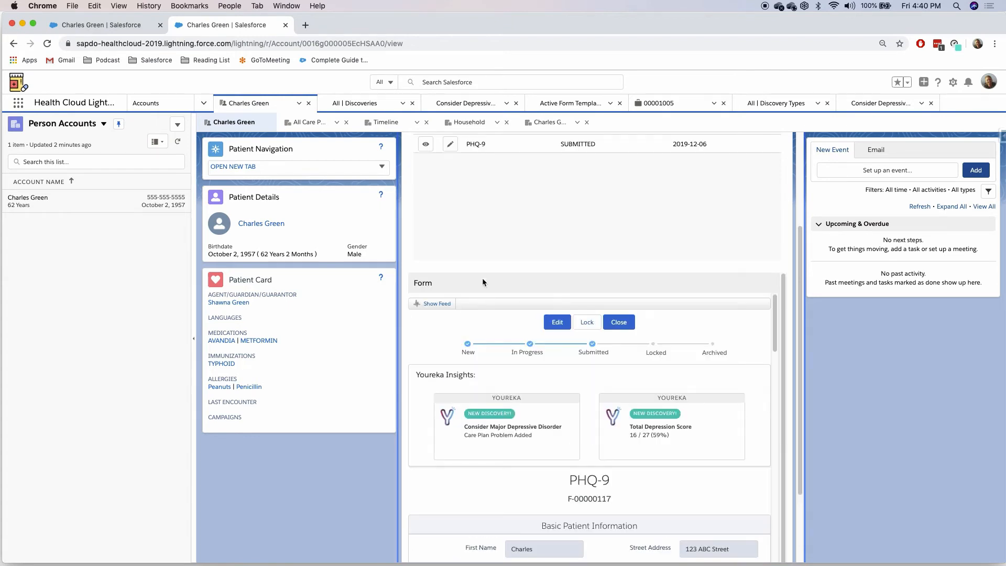
left_click(491, 203)
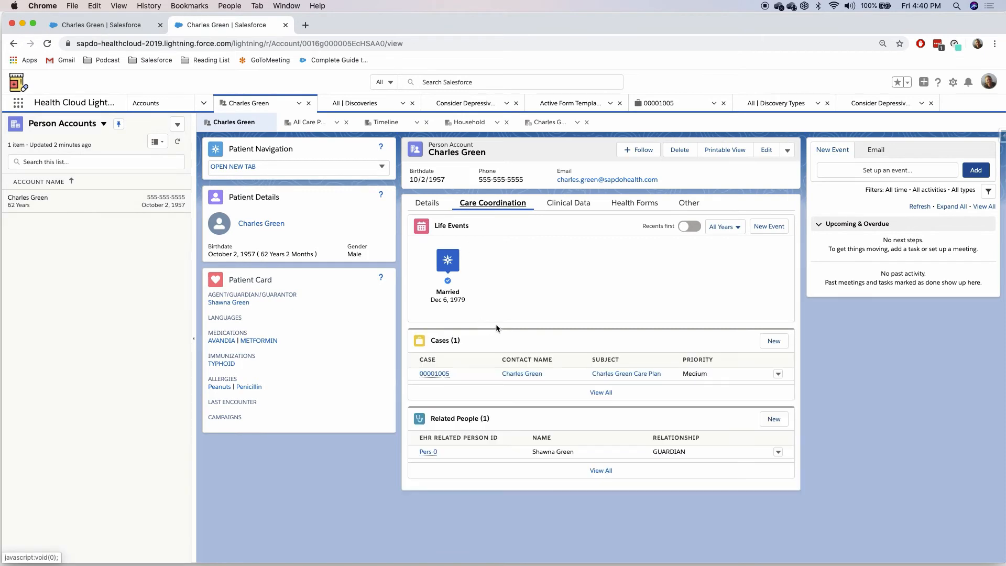
left_click(435, 374)
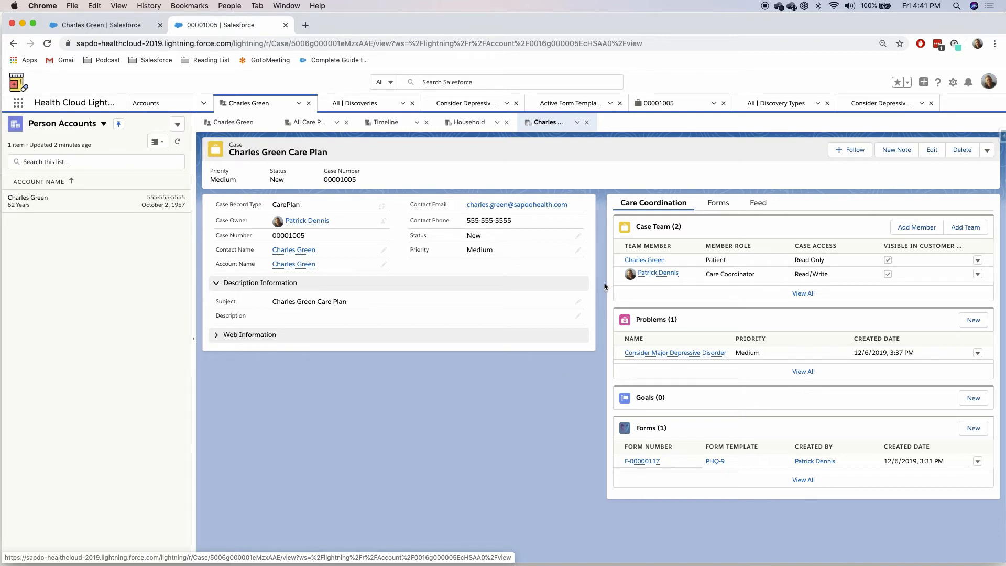
- View the submitted PHQ-9 form from the care plan's health forms and examine its Youreka Insights
left_click(723, 205)
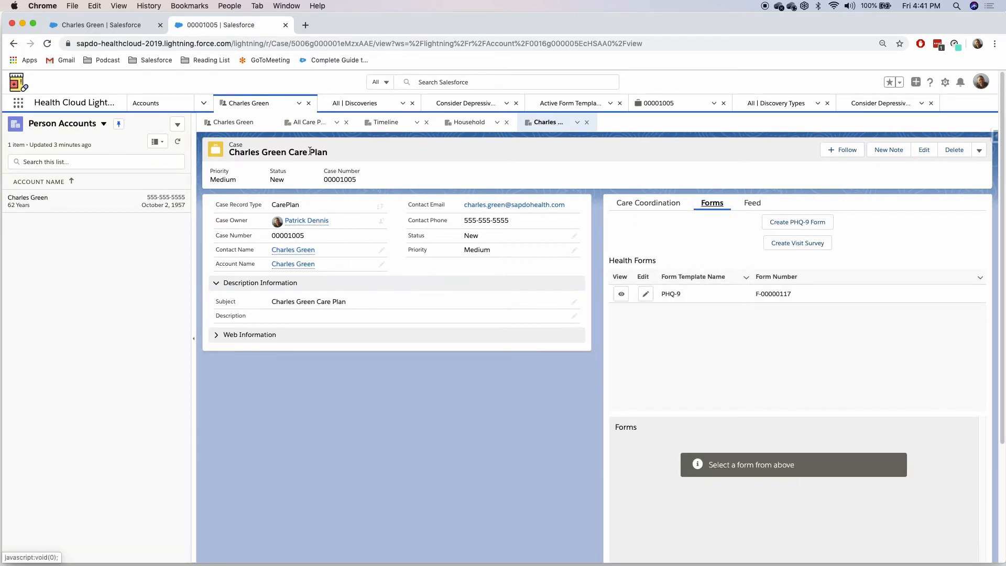
left_click(621, 294)
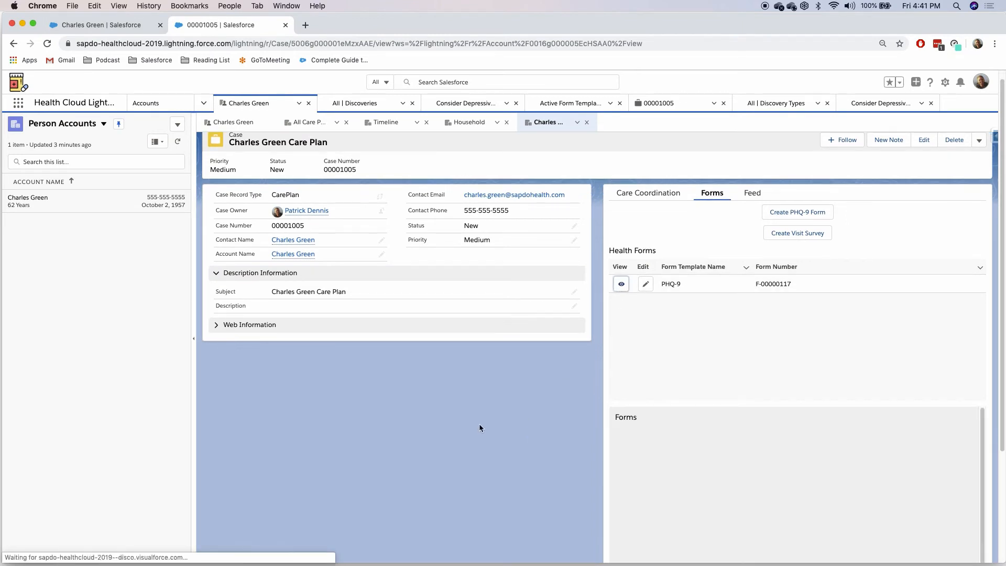
scroll(517, 405, "down", 3)
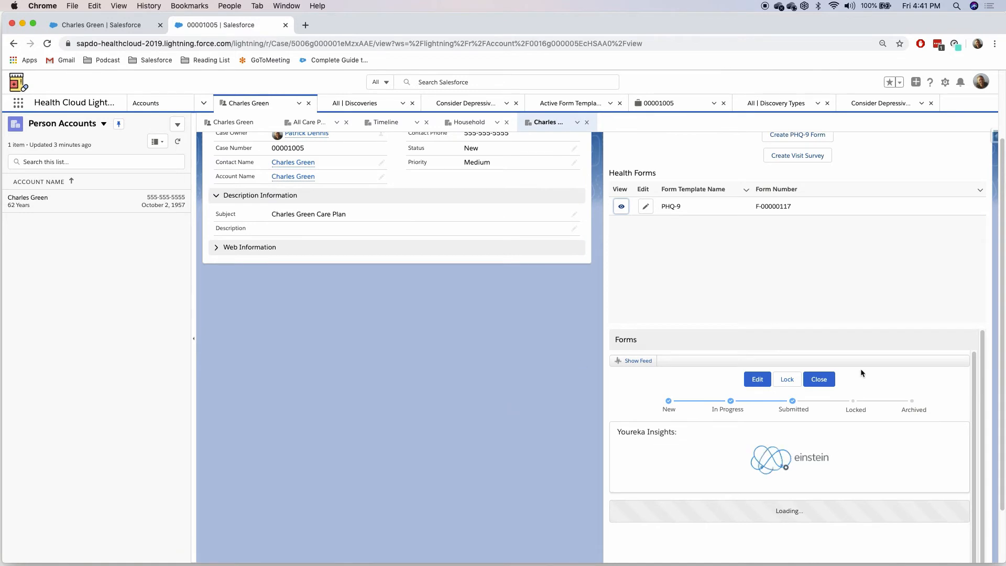
scroll(537, 397, "down", 2)
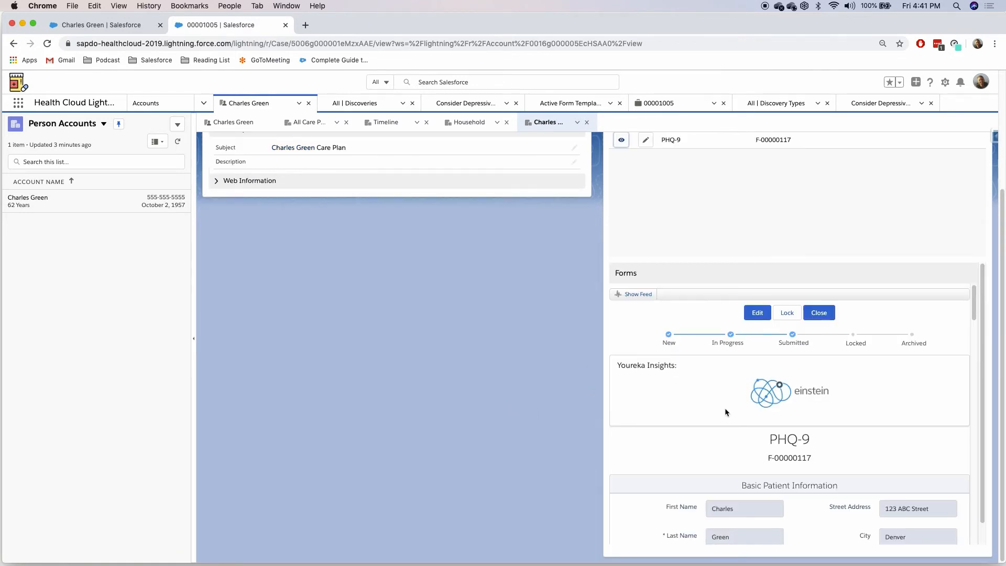
scroll(725, 409, "down", 3)
scroll(551, 355, "up", 1)
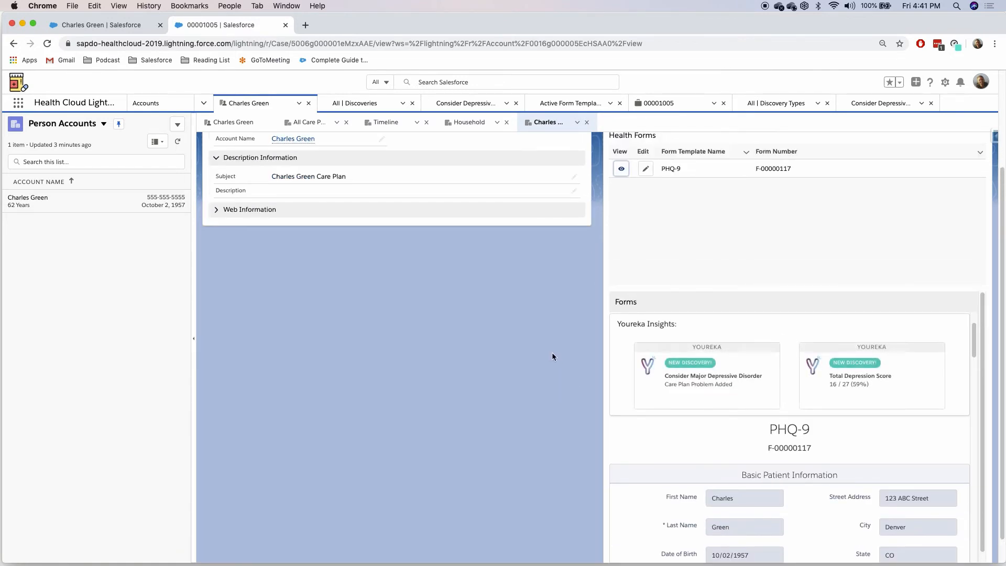
scroll(712, 464, "down", 1)
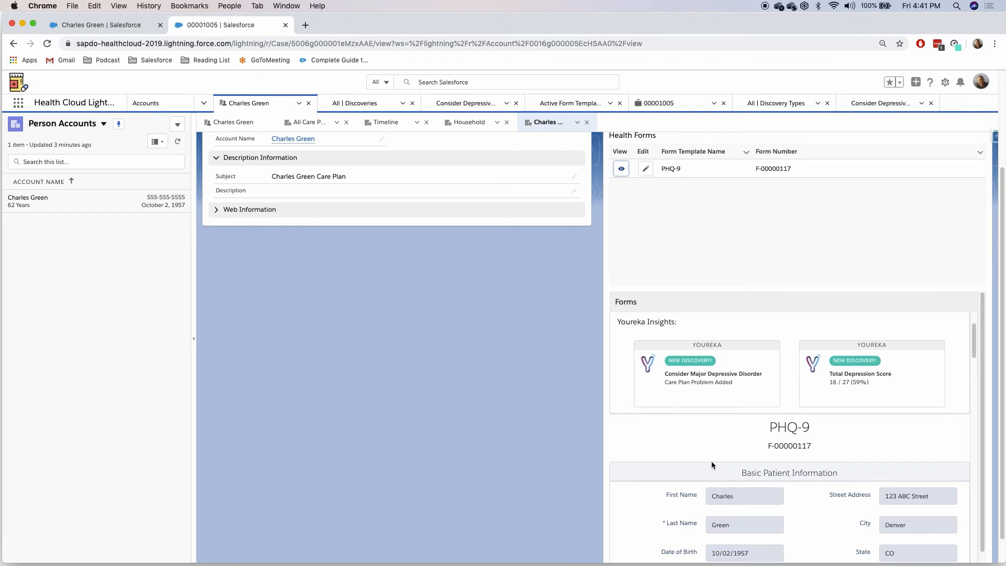
scroll(549, 375, "up", 5)
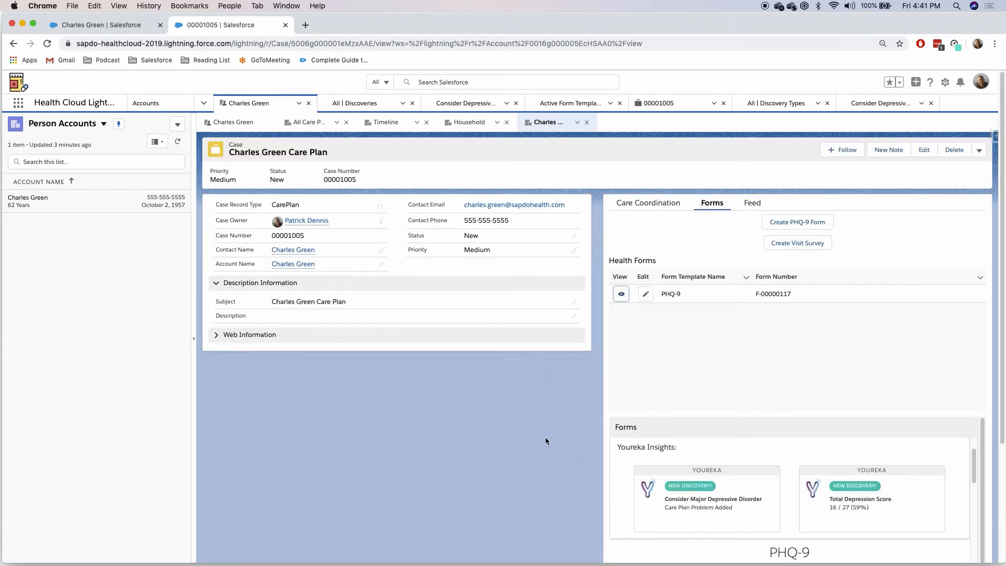
- Review the Basic Patient Information and Care Plan Information in the care plan's PHQ-9 form and return to the case header
scroll(551, 419, "down", 1)
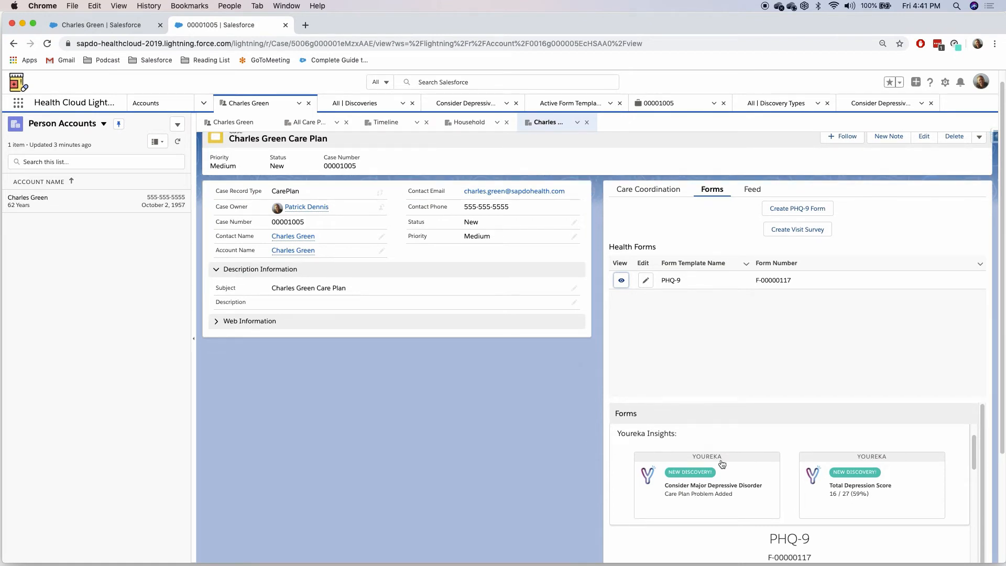
scroll(734, 479, "down", 3)
scroll(556, 499, "down", 5)
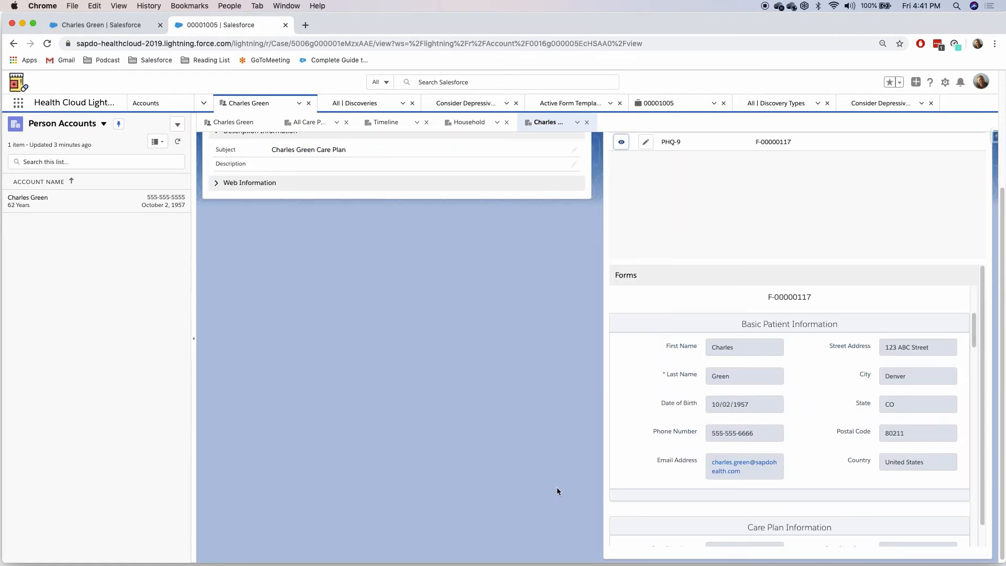
scroll(707, 456, "down", 3)
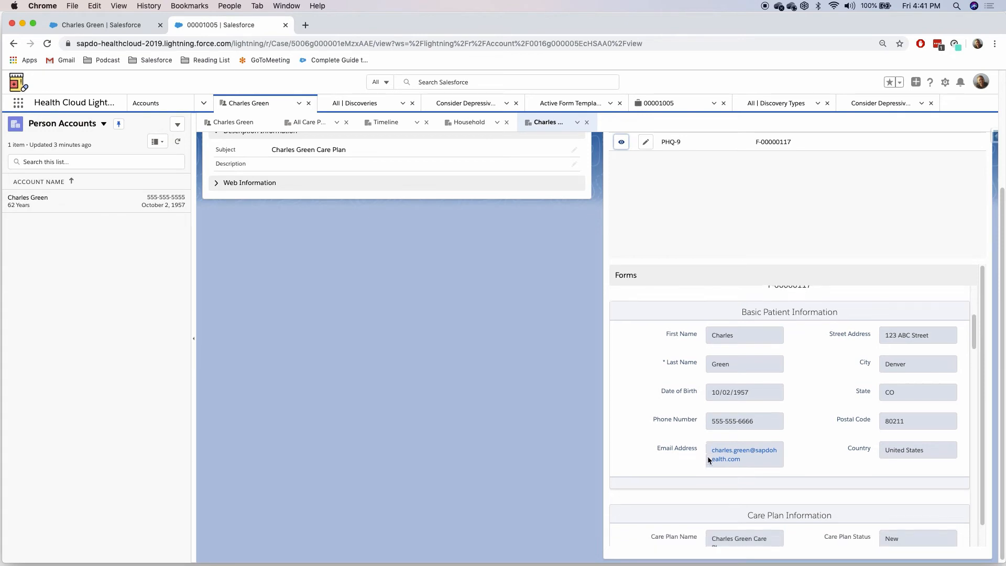
scroll(649, 446, "up", 5)
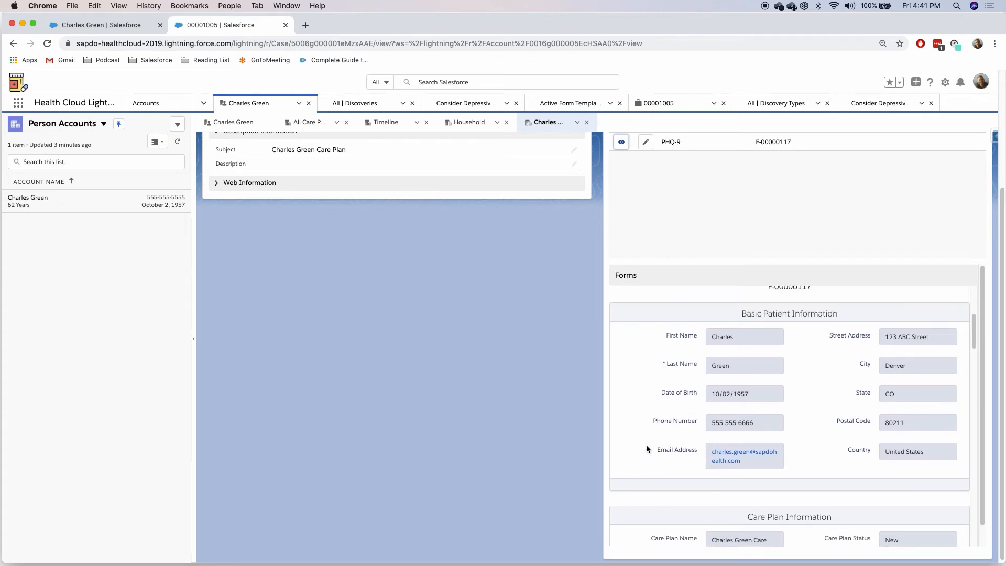
scroll(687, 416, "up", 3)
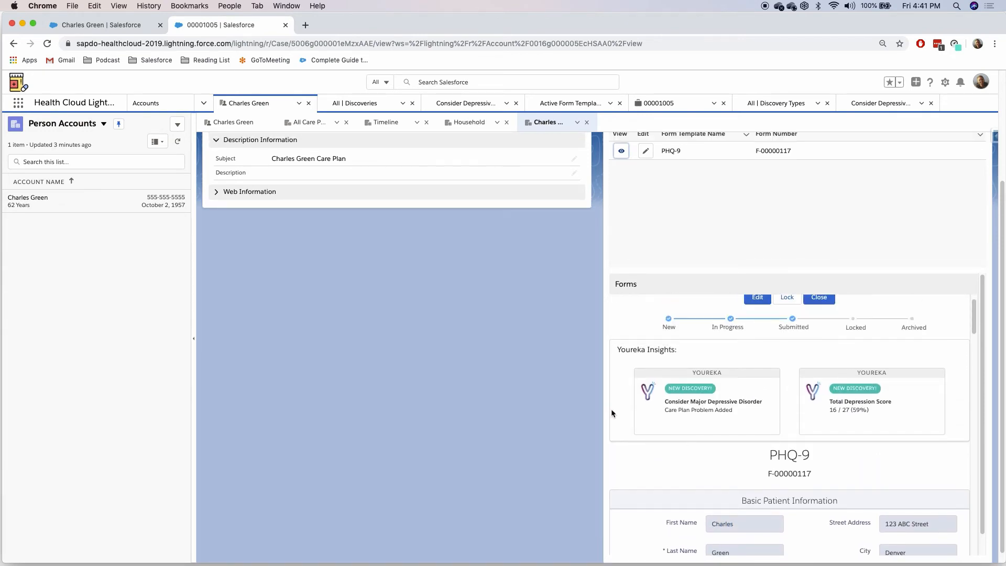
scroll(576, 398, "up", 5)
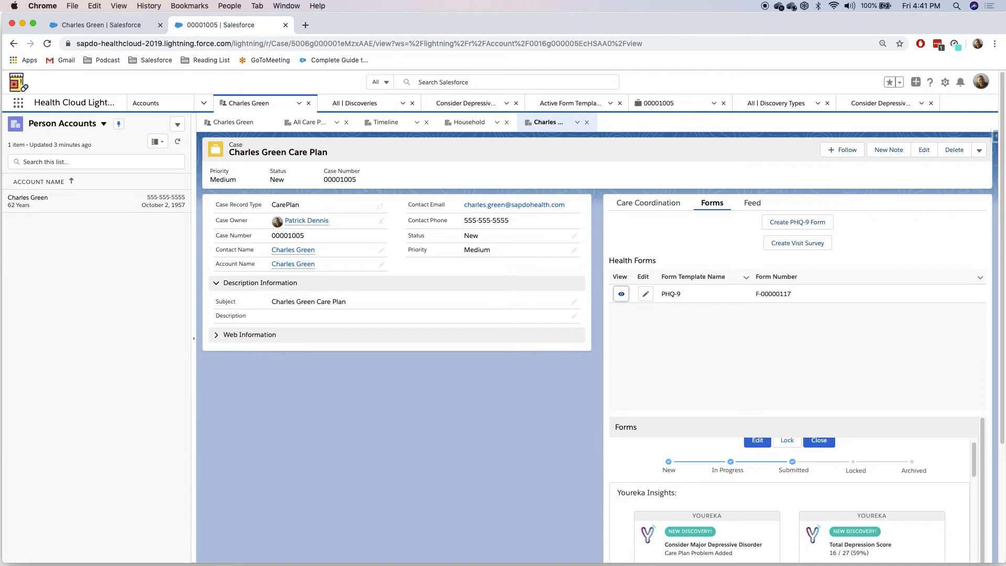
- Switch to the Youreka app and open the PHQ-9 form template
left_click(452, 396)
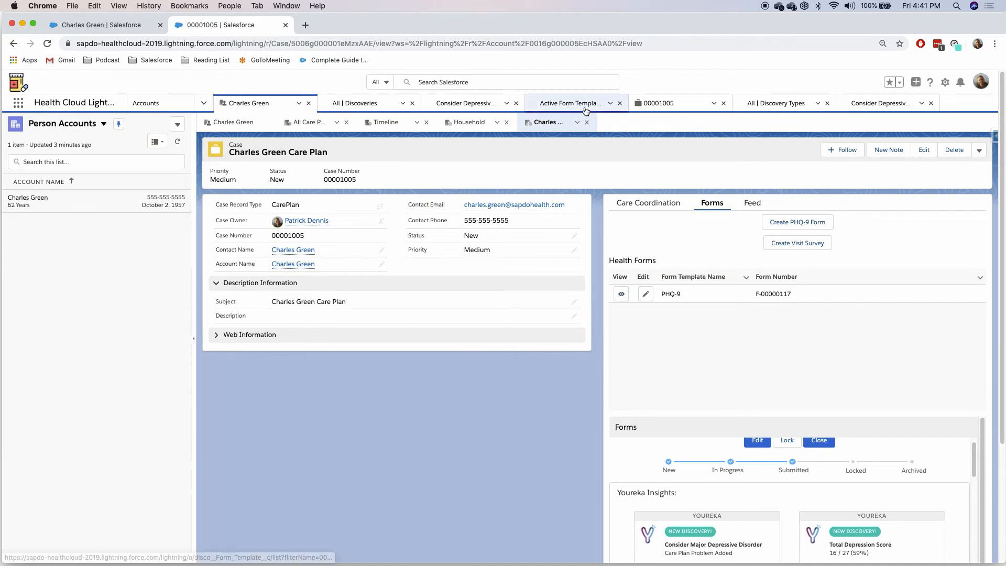
left_click(19, 103)
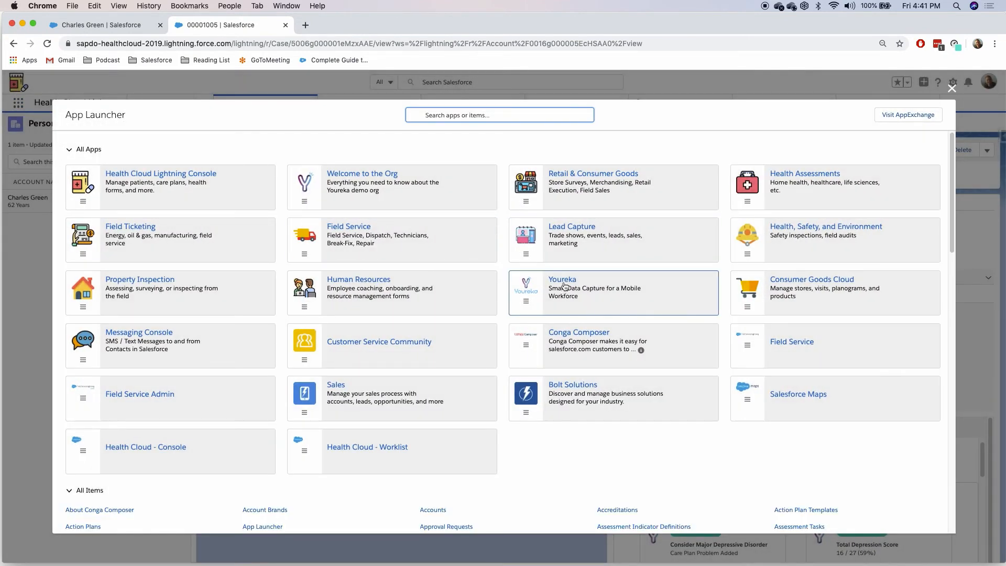
left_click(563, 286)
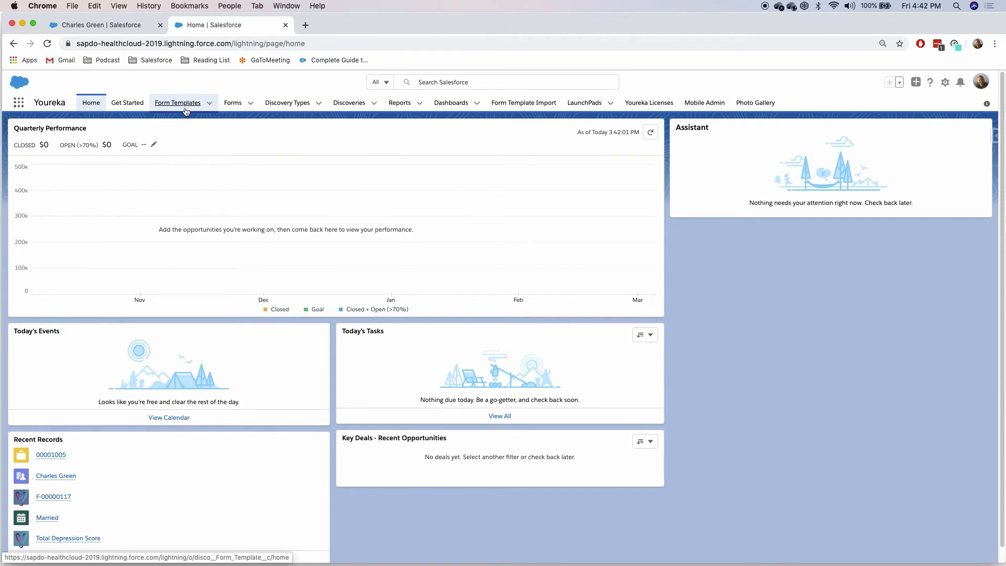
left_click(185, 112)
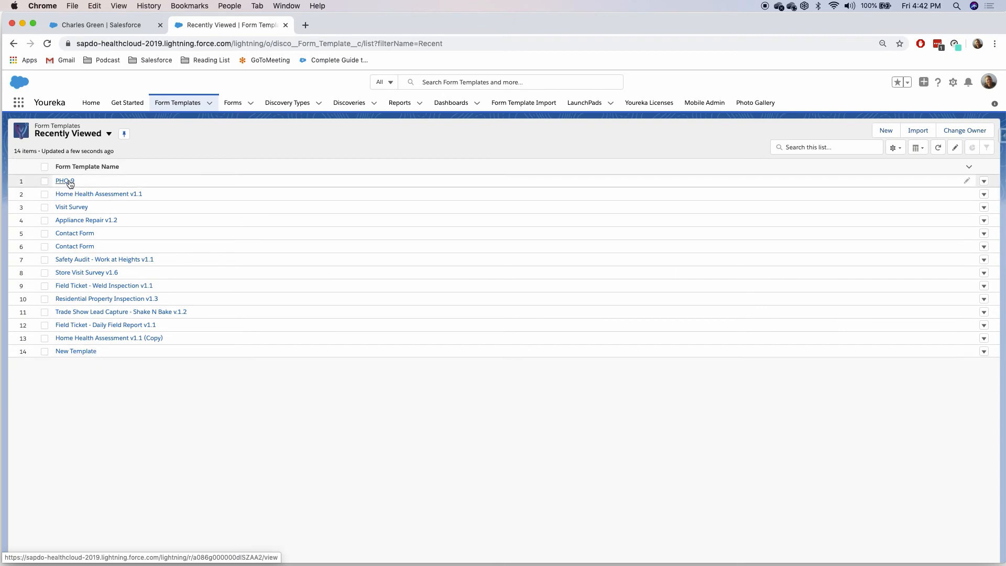
left_click(66, 181)
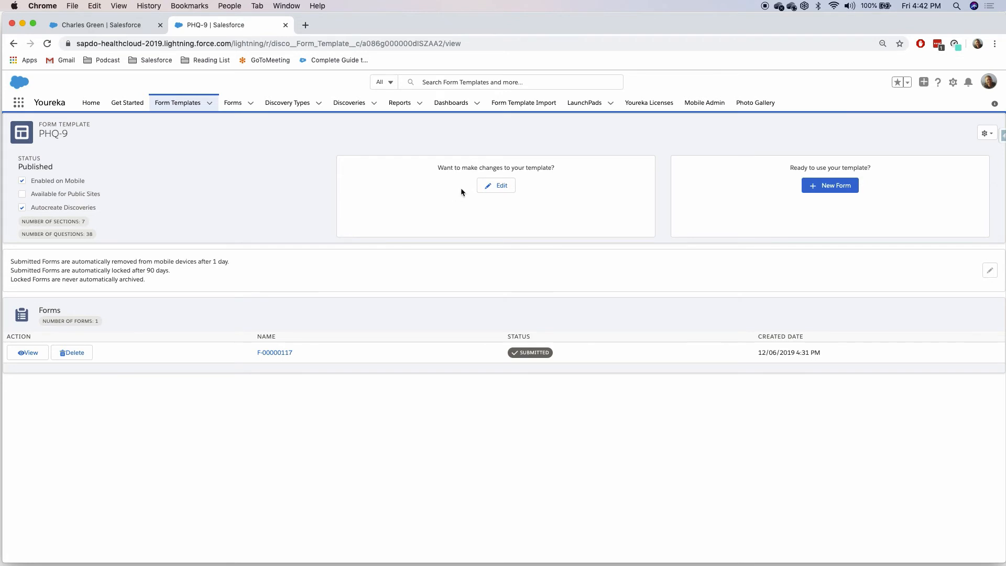
- Create an editable copy of the PHQ-9 template and rename it PHQ-9 (v1.1)
left_click(489, 185)
left_click(579, 213)
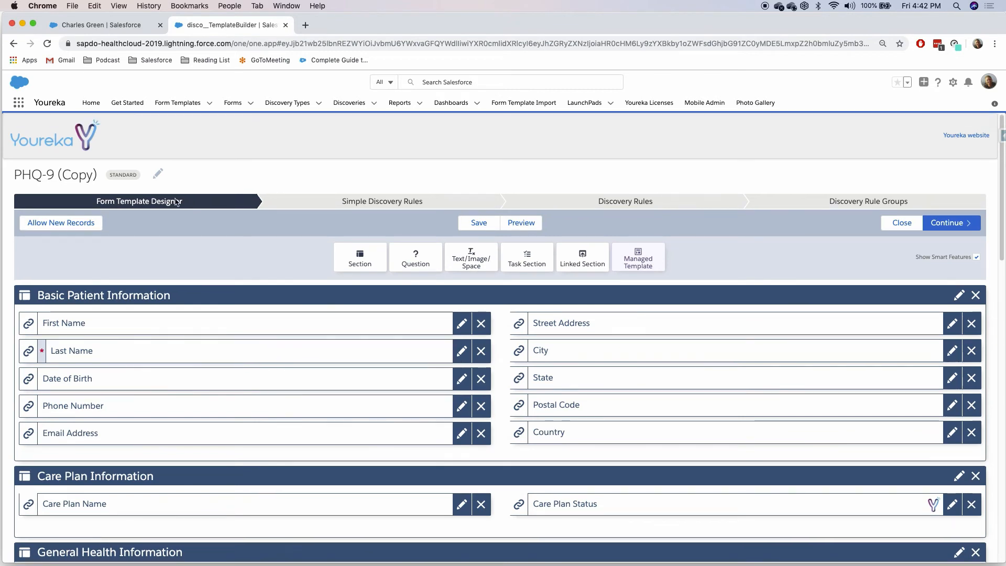
left_click(157, 173)
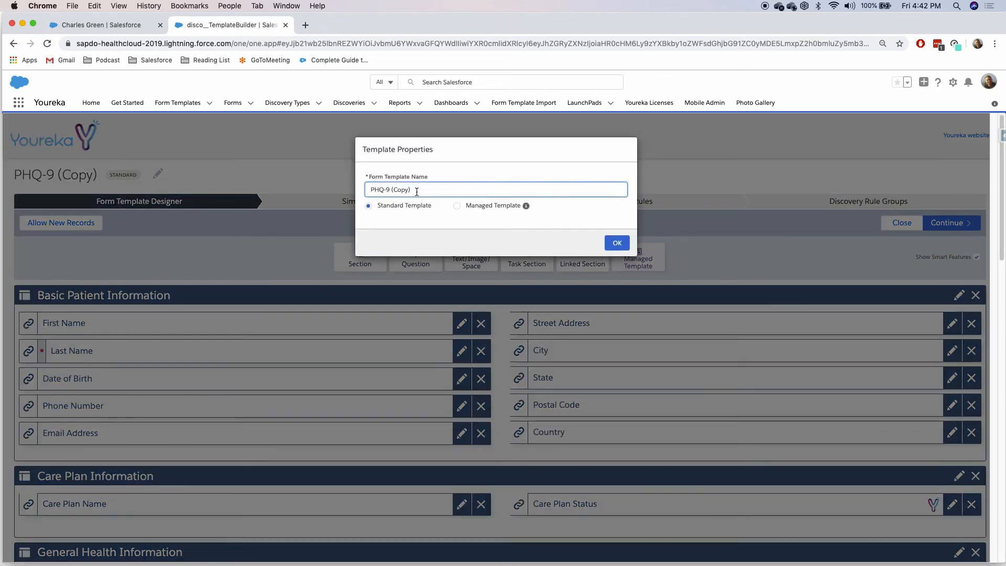
mouse_move(412, 189)
left_mouse_down()
mouse_move(390, 189)
mouse_move(399, 190)
left_mouse_up()
key("BackSpace")
key("BackSpace")
type("1.1")
left_click(616, 242)
- Inspect the field link settings of the First Name and Care Plan Name questions without changing them
scroll(411, 381, "down", 2)
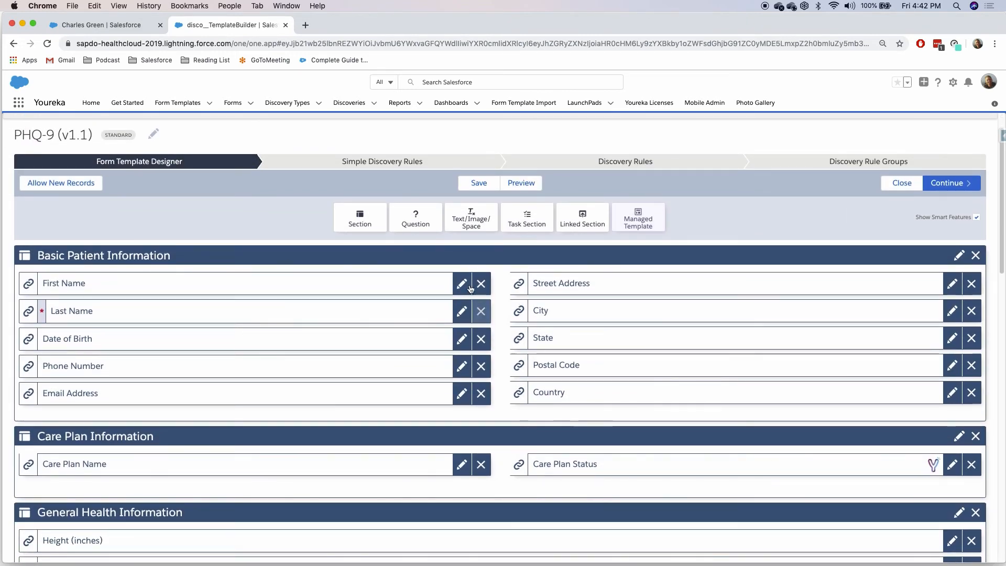
left_click(463, 284)
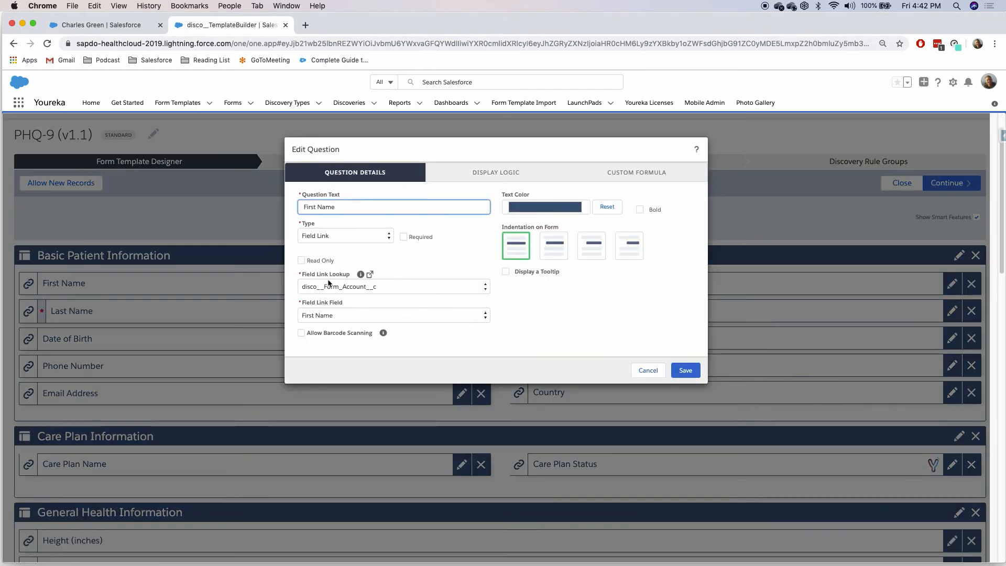
left_click(648, 370)
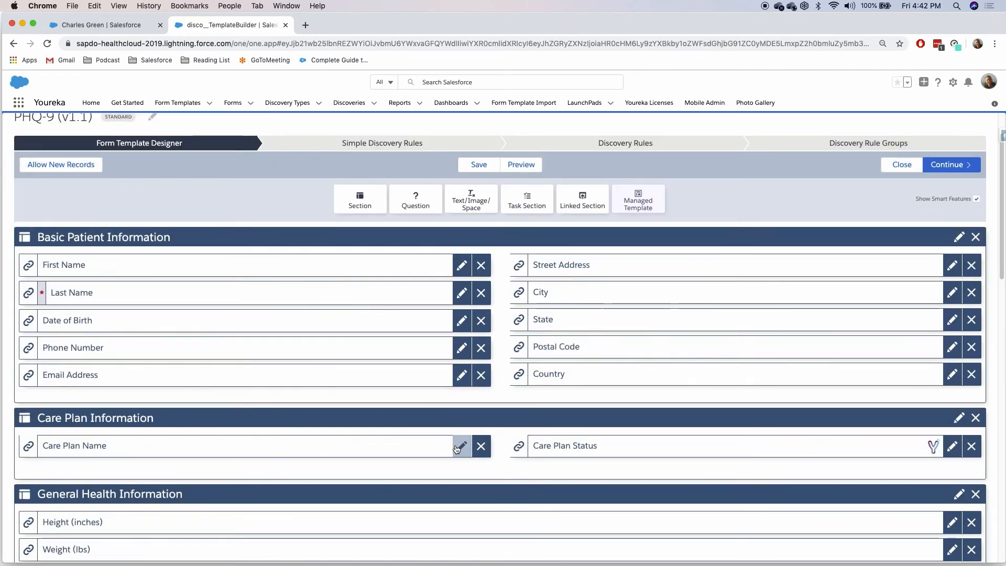
left_click(458, 447)
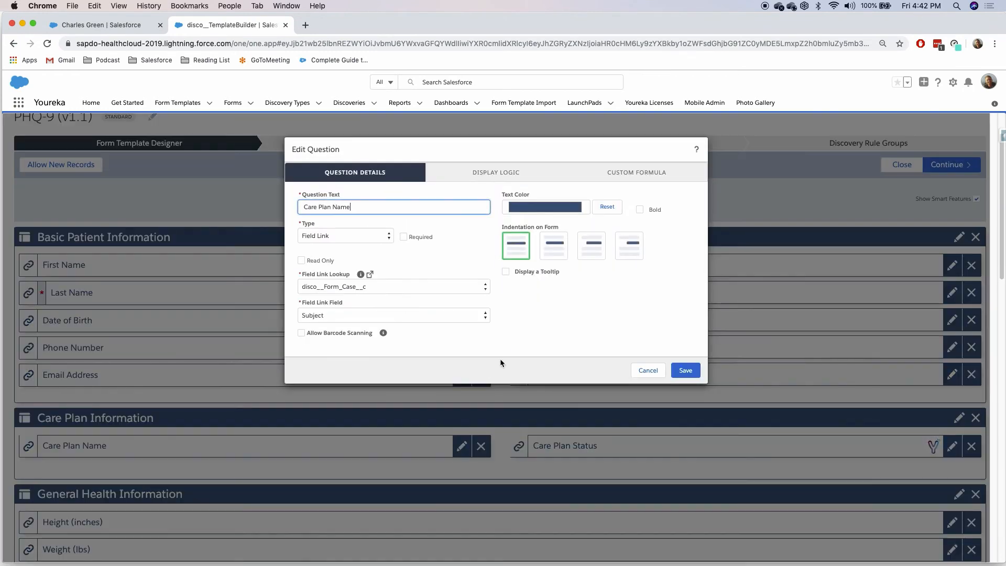
left_click(649, 370)
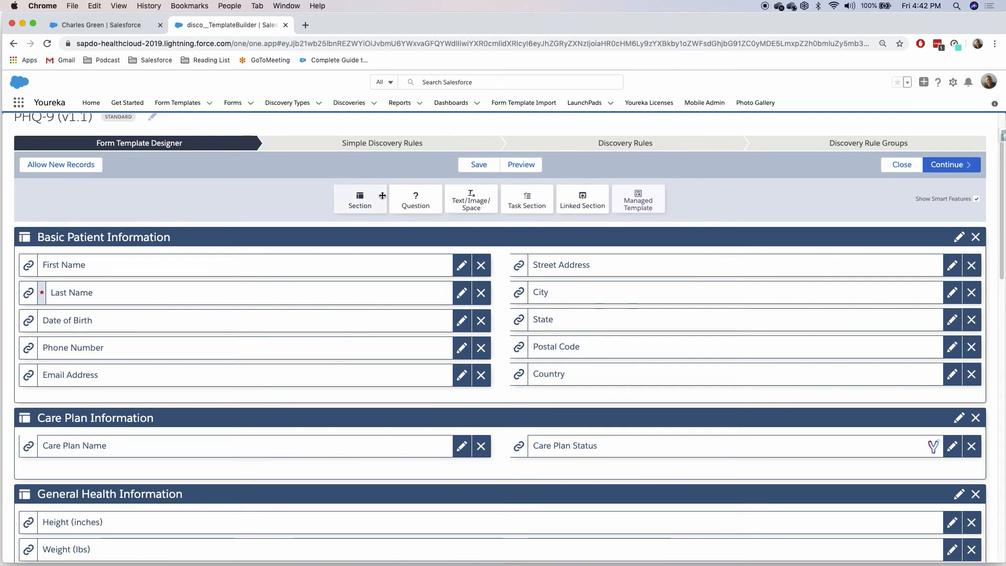
- Add a Radio Button List question "What is your martial status?" below Email Address in the Basic Patient Information section
scroll(409, 228, "up", 1)
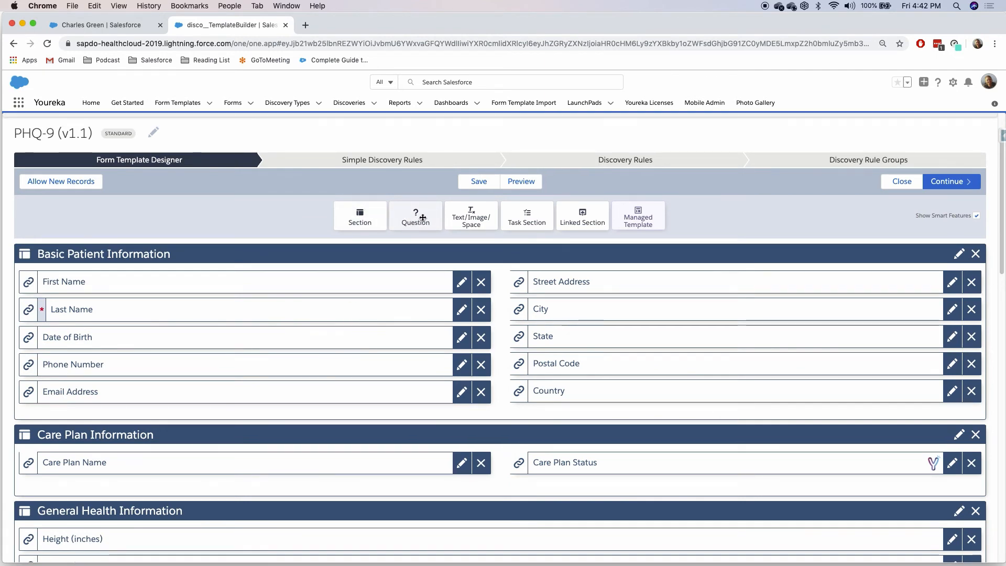
left_click_drag(423, 217, 309, 420)
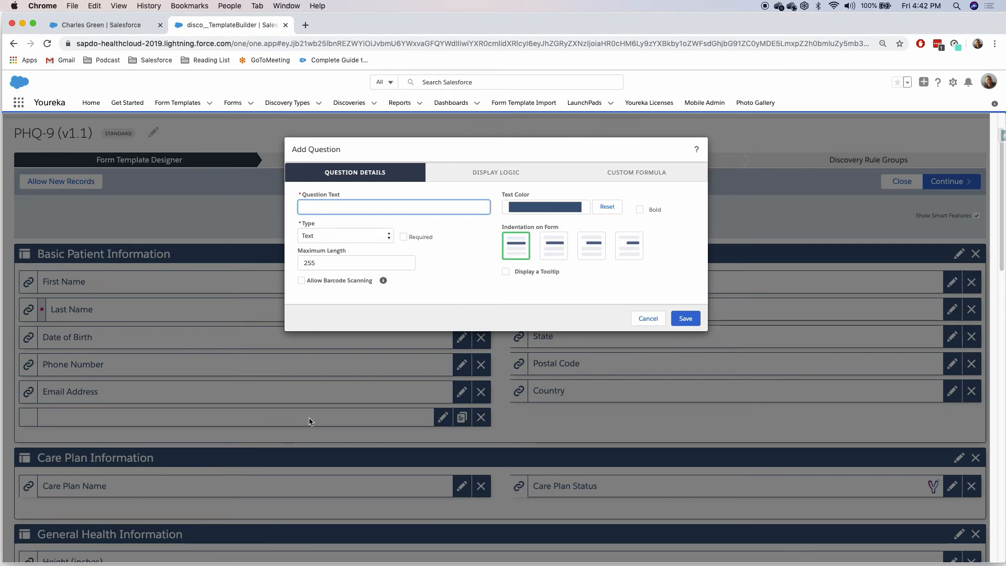
type("What is your martial status?")
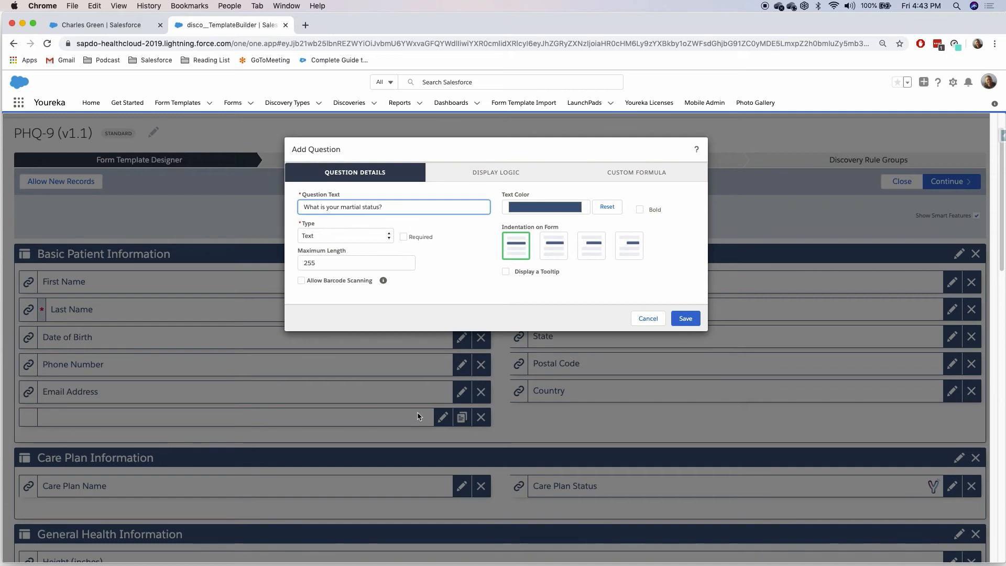
left_click(370, 236)
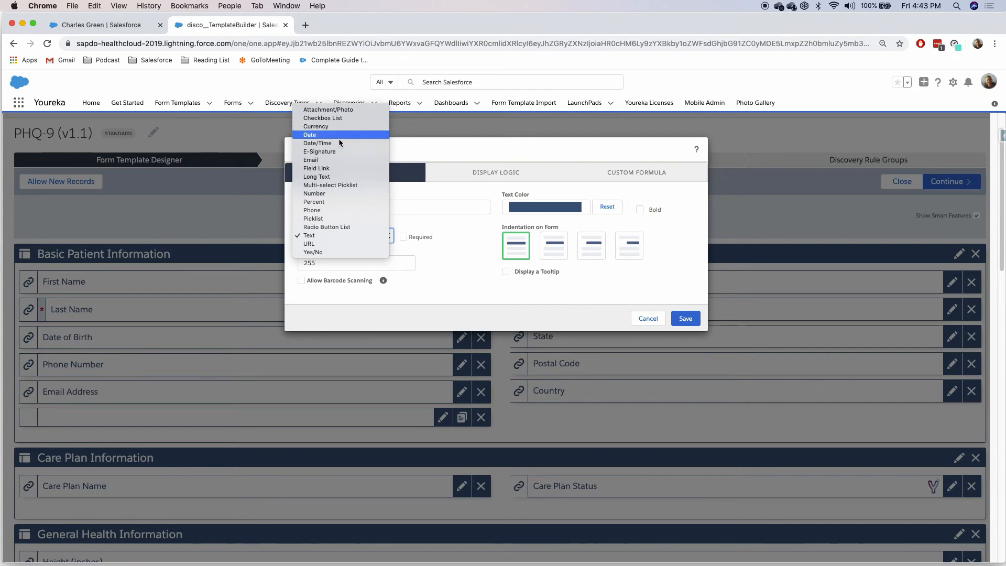
left_click(328, 228)
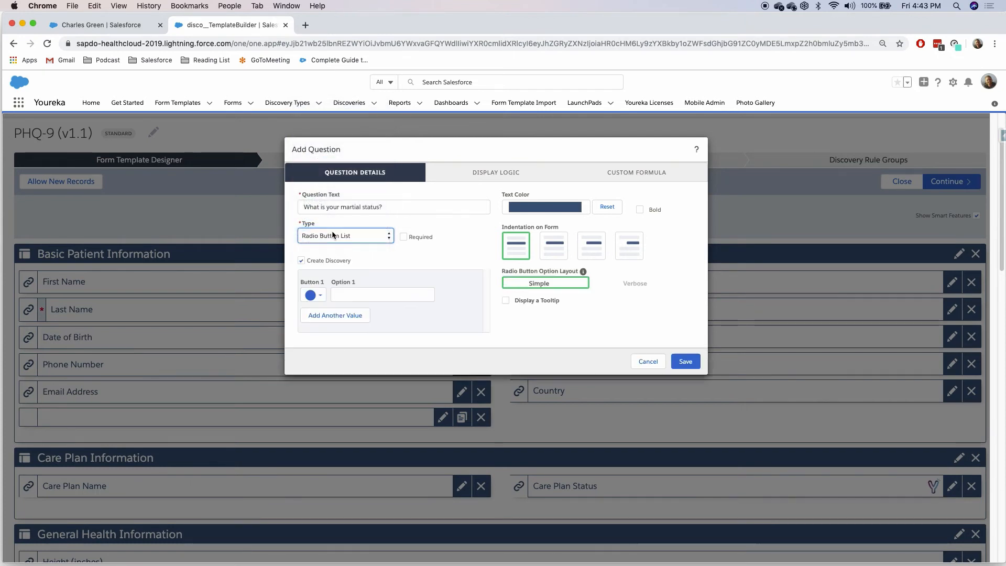
- Give the martial status question the options Single and Married and save the question
left_click(348, 293)
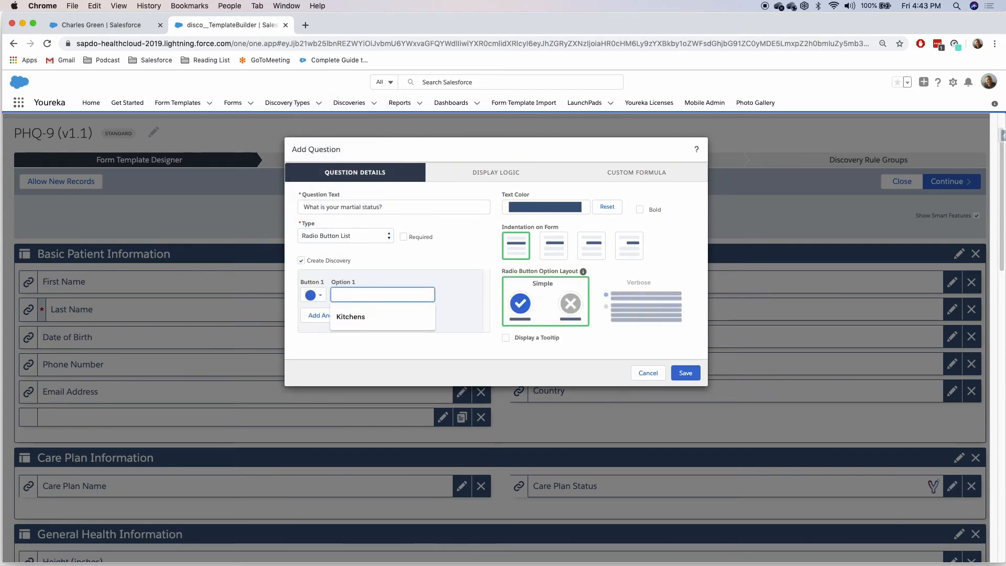
type("Single")
left_click(366, 315)
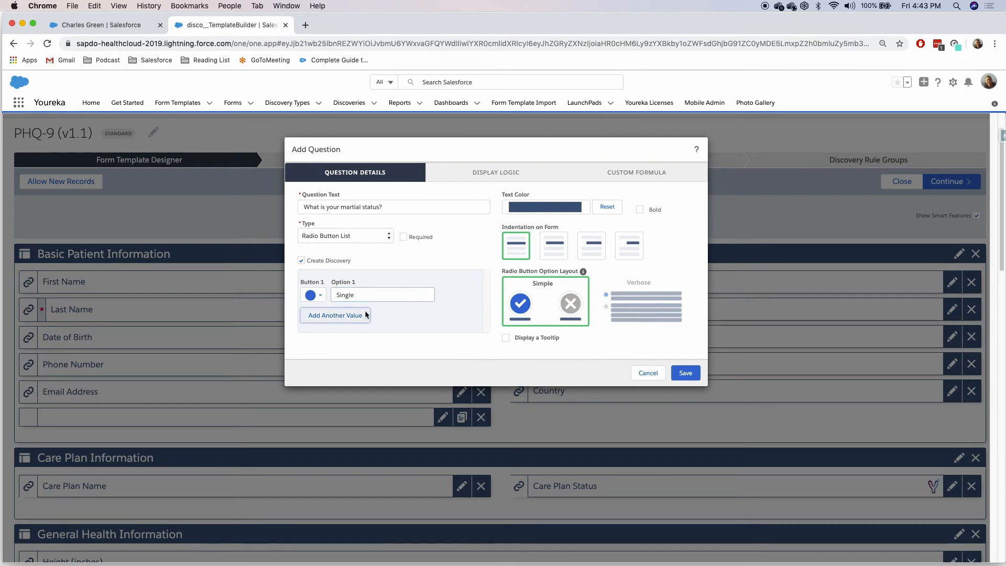
type("Marriede")
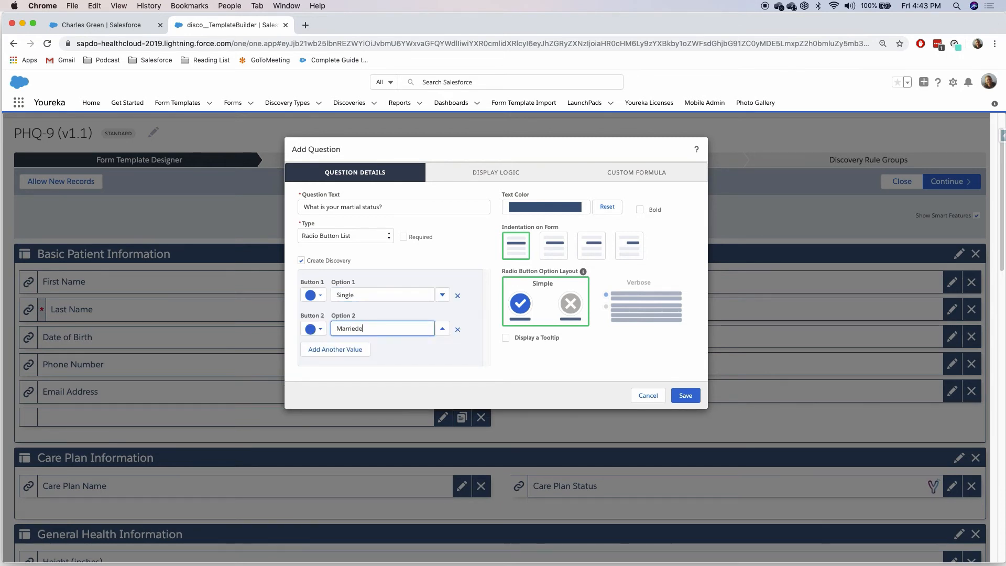
left_click(685, 395)
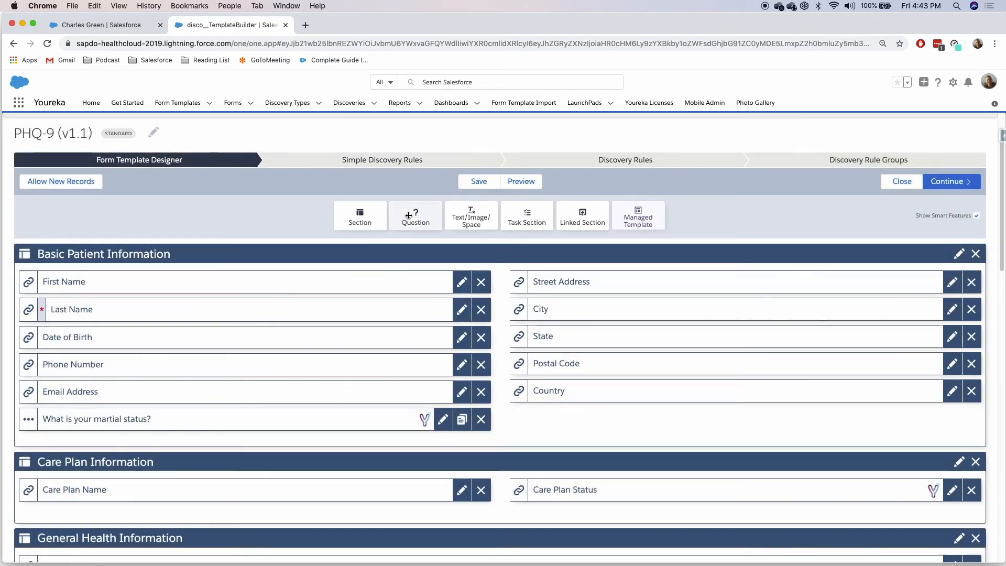
- Add a text question "What is your spouse's name?" below the martial status question
left_click_drag(401, 226, 207, 456)
type("What is your")
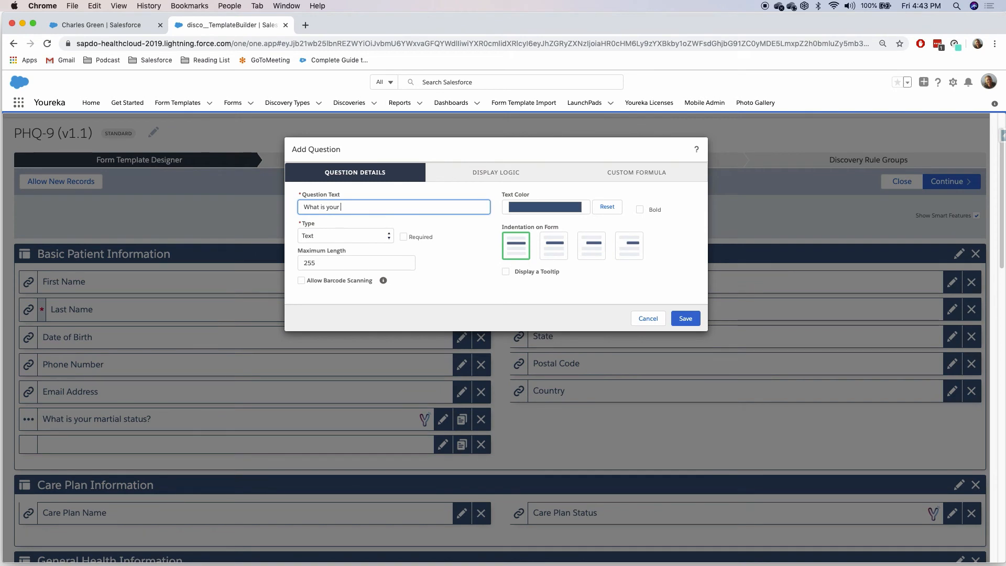
type(" spouse's name?")
- Make the spouse's name question conditionally visible when the martial status answer is Married, and save the question
left_click(475, 179)
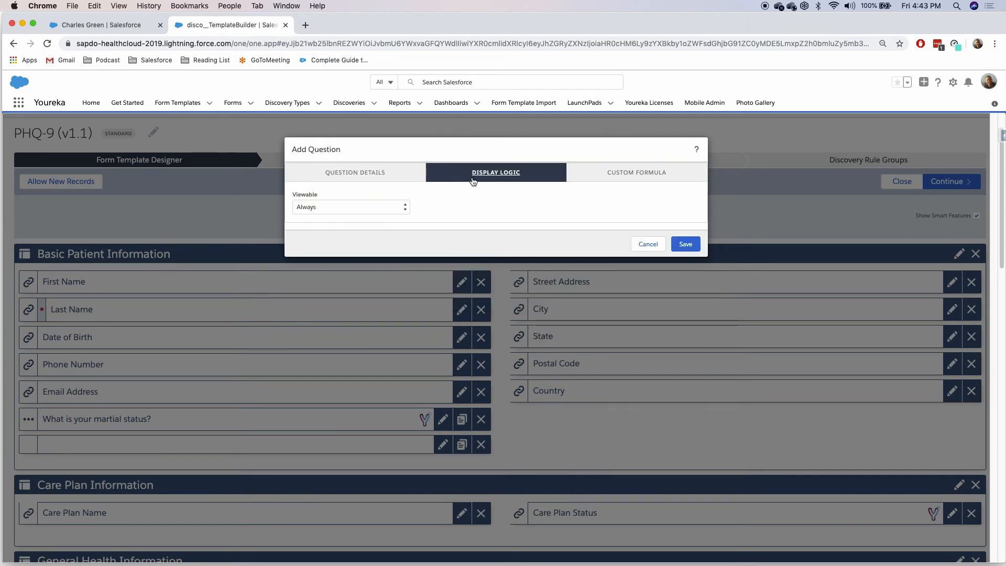
left_click(383, 208)
left_click(373, 219)
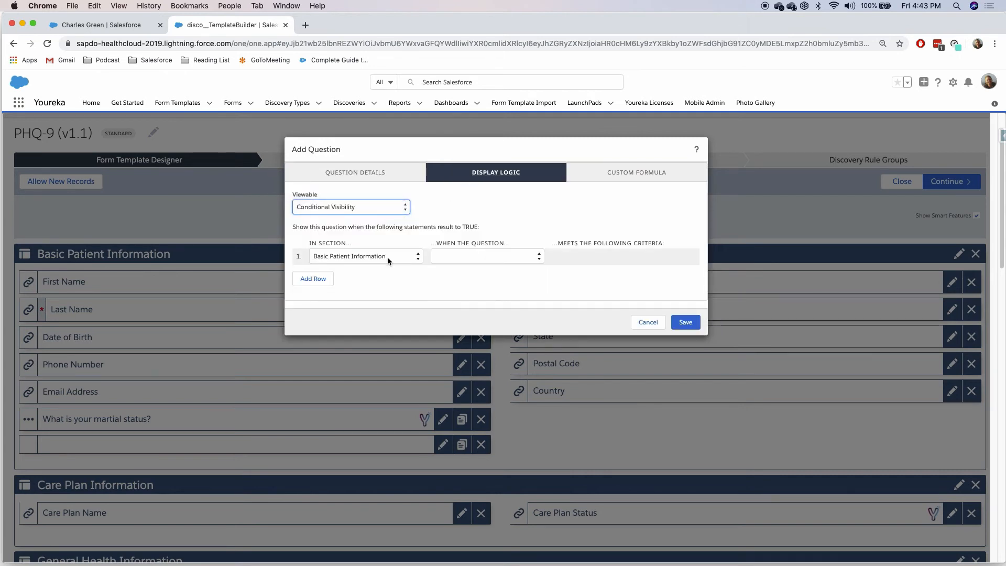
left_click(487, 256)
left_click(487, 266)
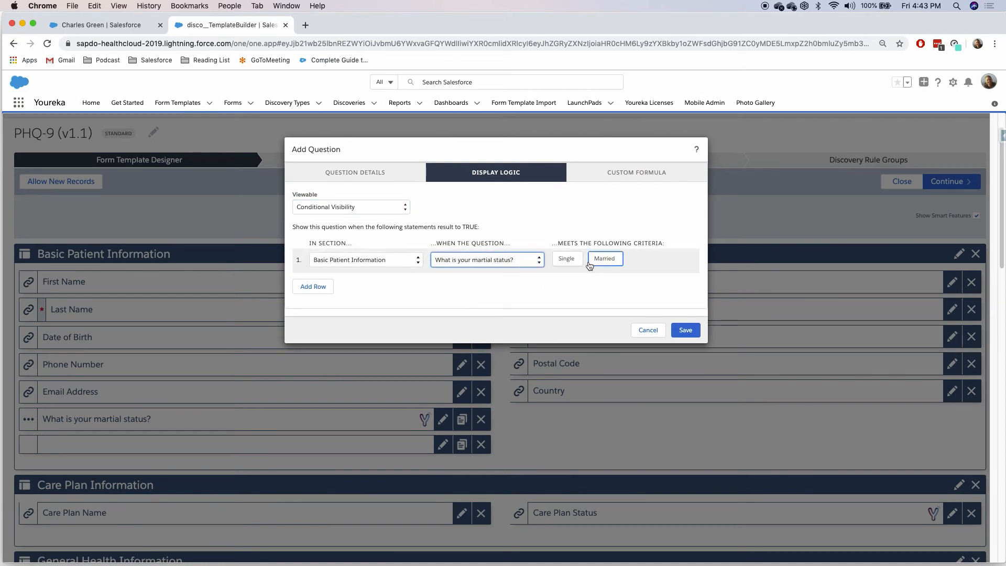
left_click(603, 260)
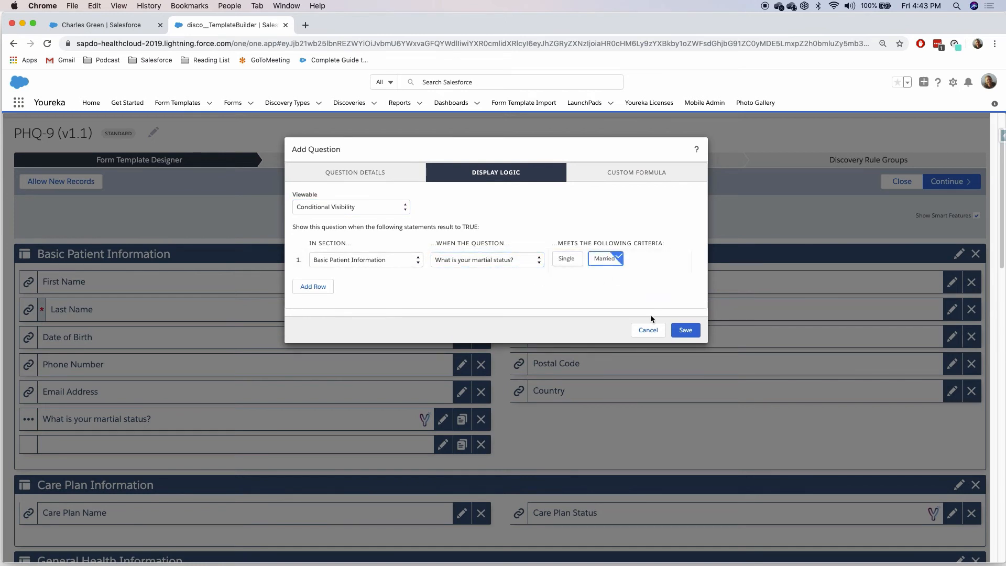
left_click(678, 326)
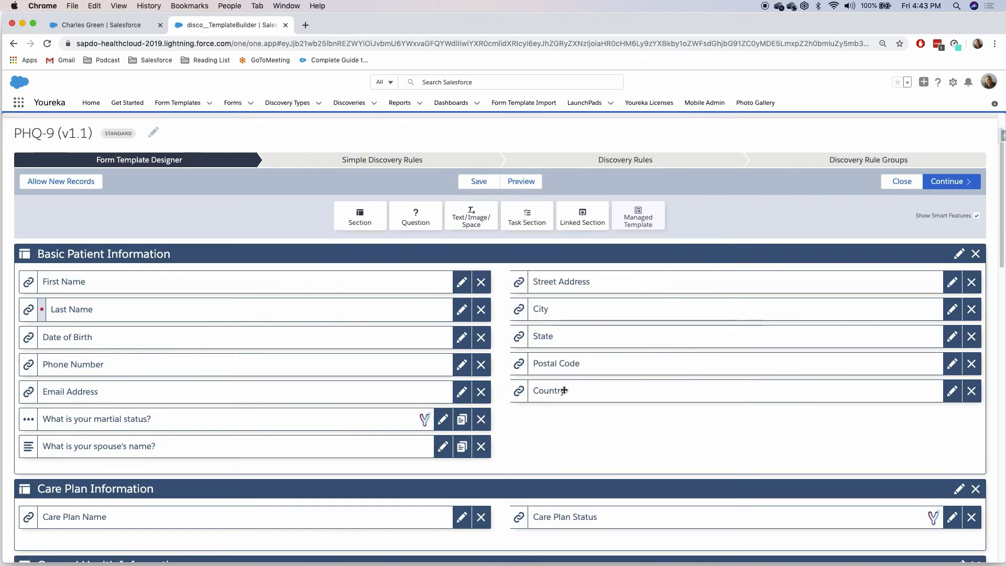
- Test the new questions in the form preview with Married and the spouse's name "test test", and save the template
scroll(419, 359, "down", 1)
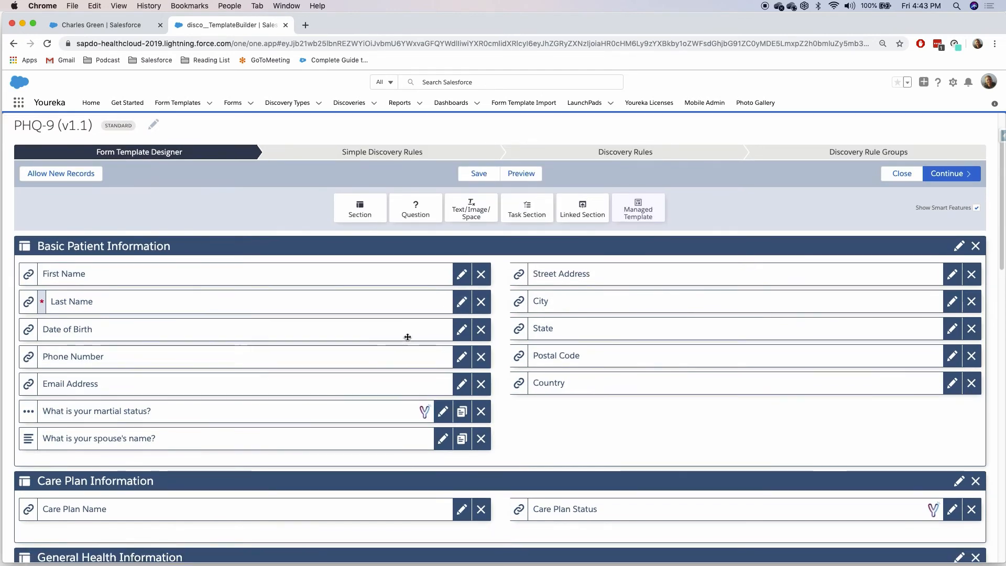
left_click(521, 175)
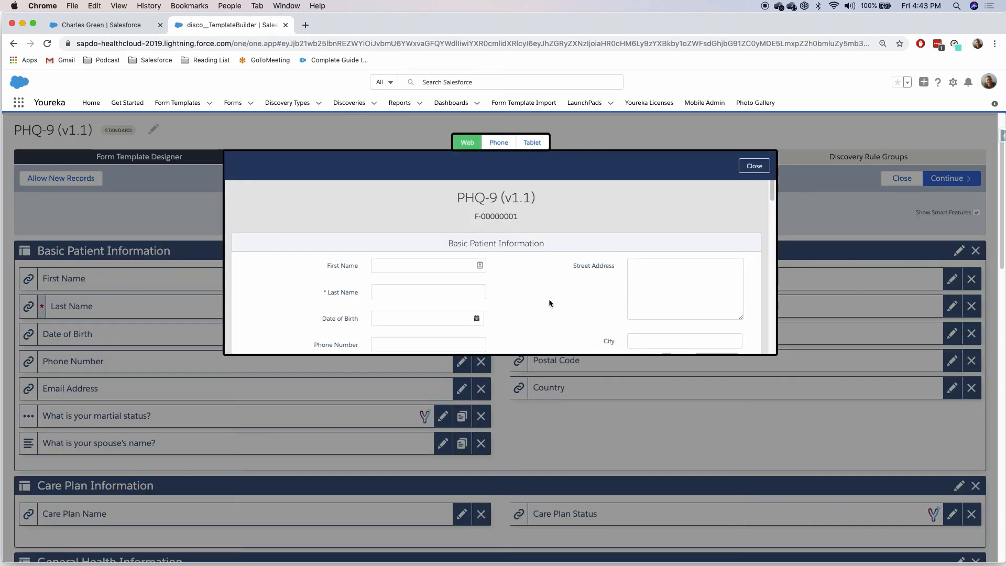
scroll(548, 303, "down", 3)
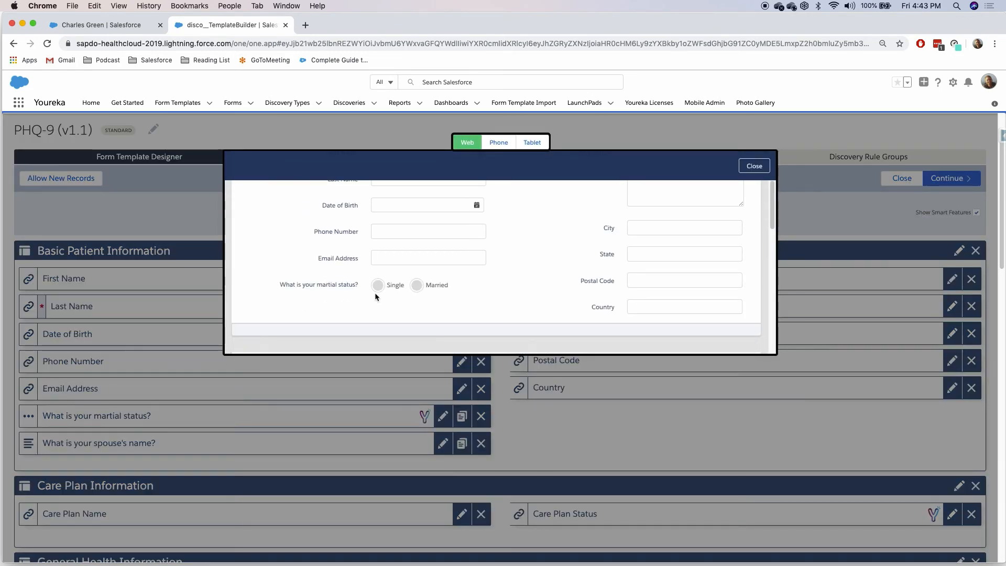
scroll(446, 272, "down", 2)
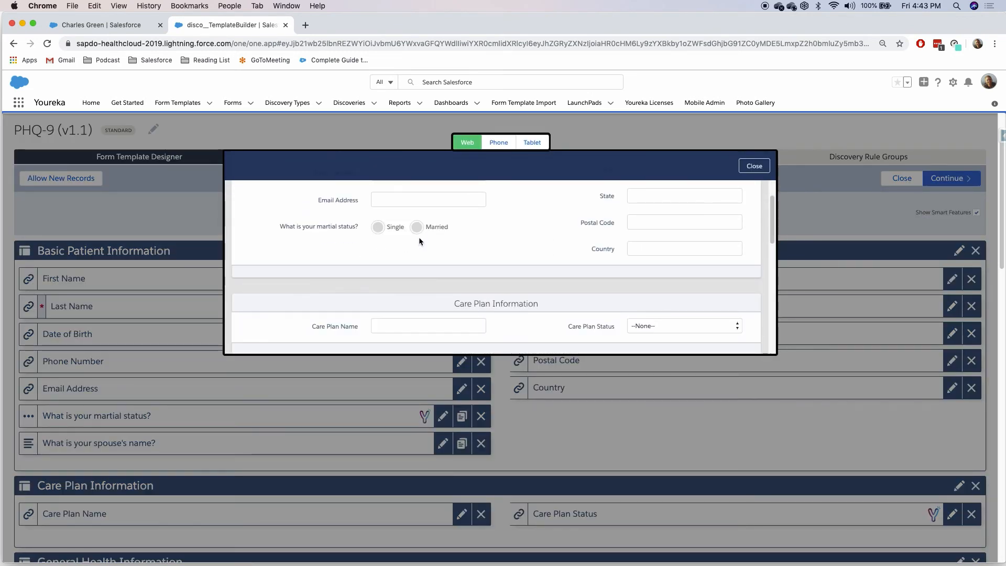
left_click(418, 229)
left_click(386, 257)
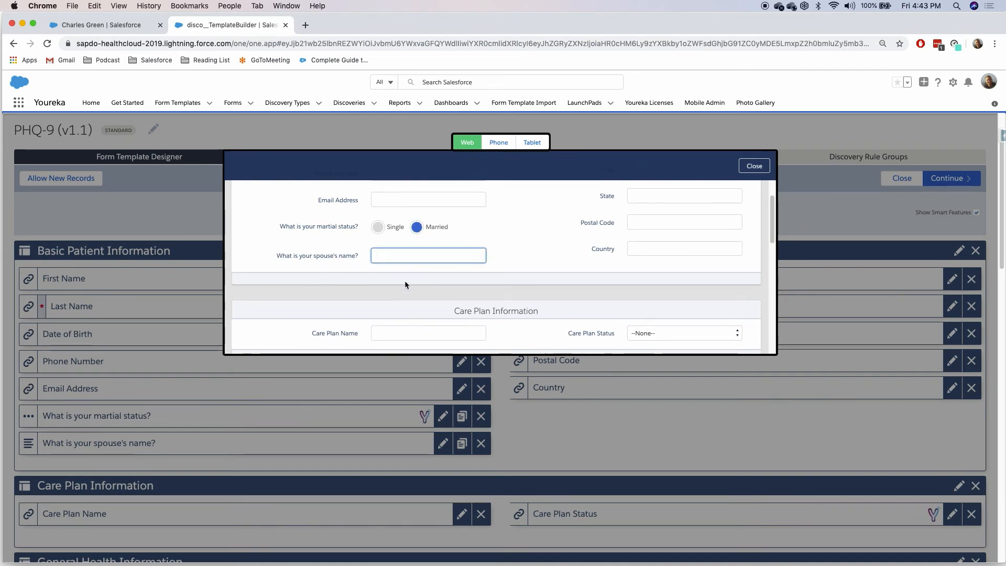
type("test test")
scroll(451, 276, "up", 5)
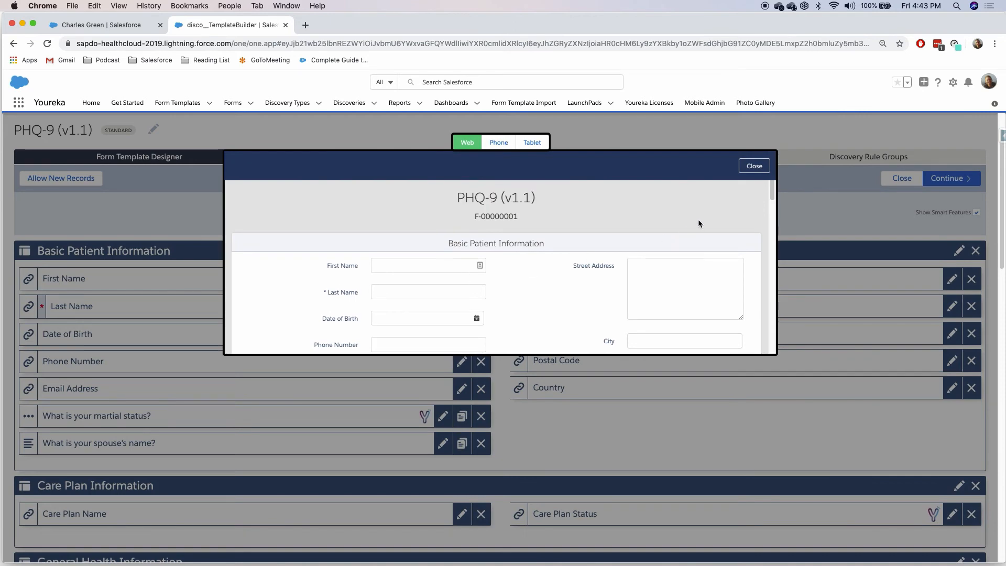
left_click(754, 165)
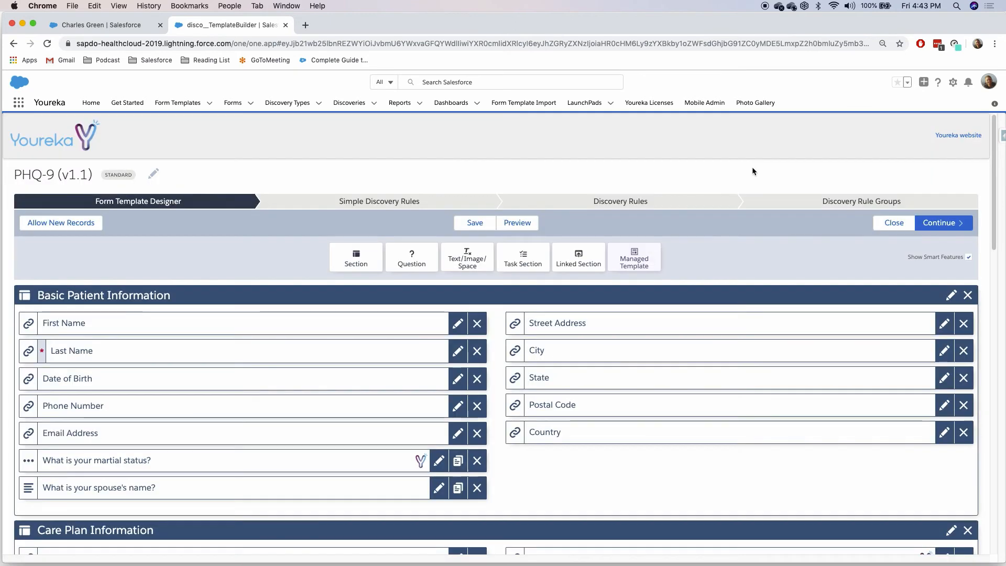
left_click(462, 225)
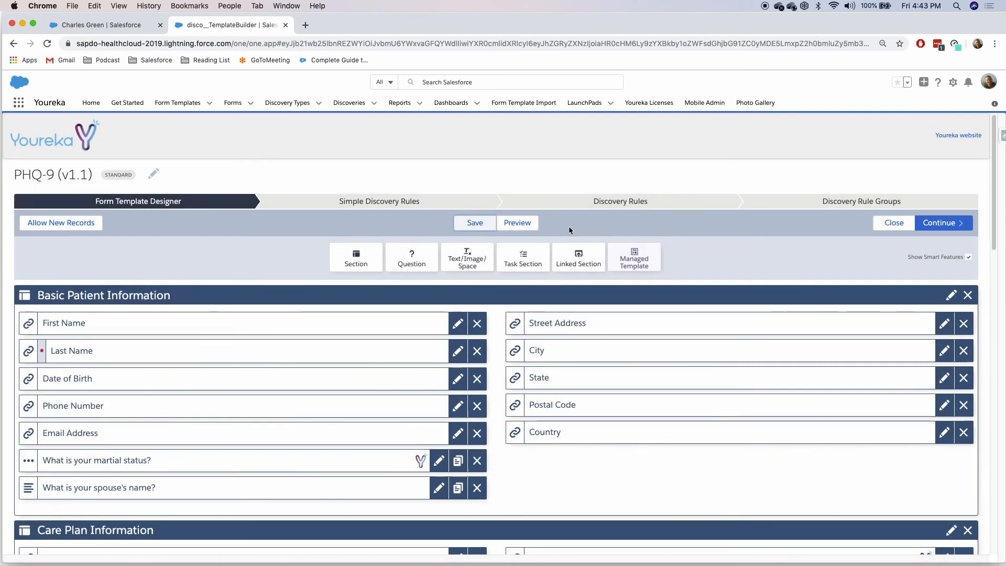
- Close the template designer and publish the PHQ-9 (v1.1) form template
left_click(894, 223)
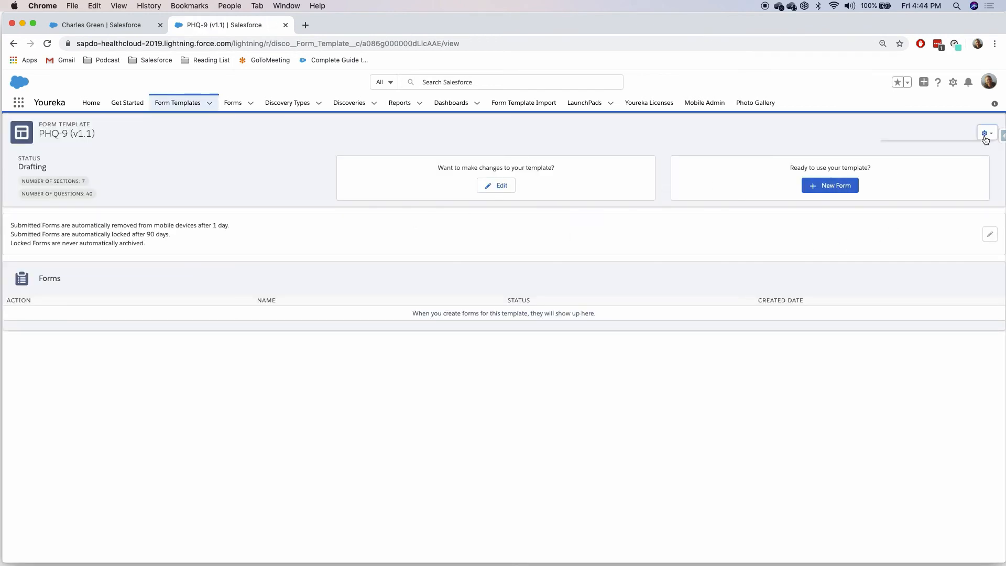
left_click(985, 135)
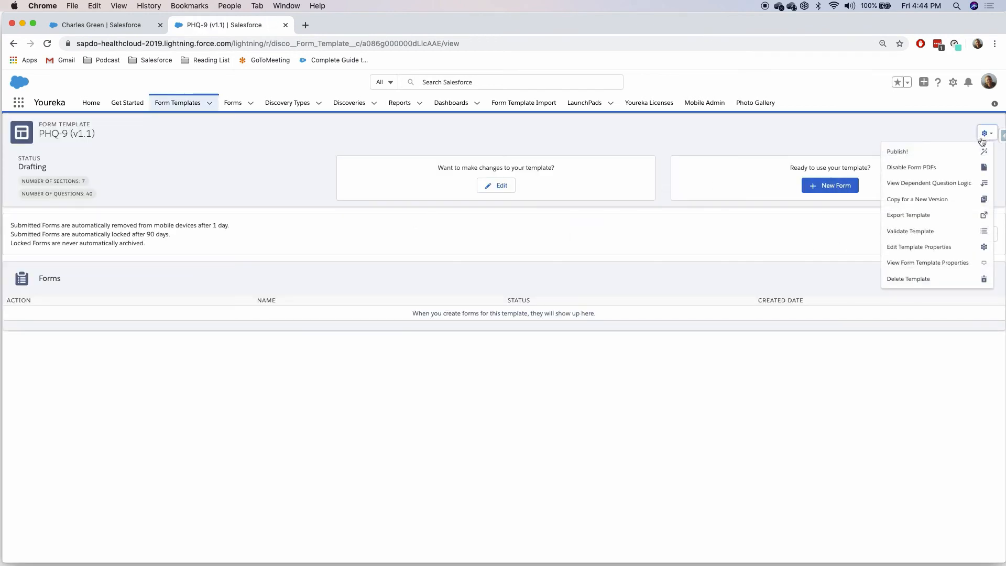
left_click(924, 155)
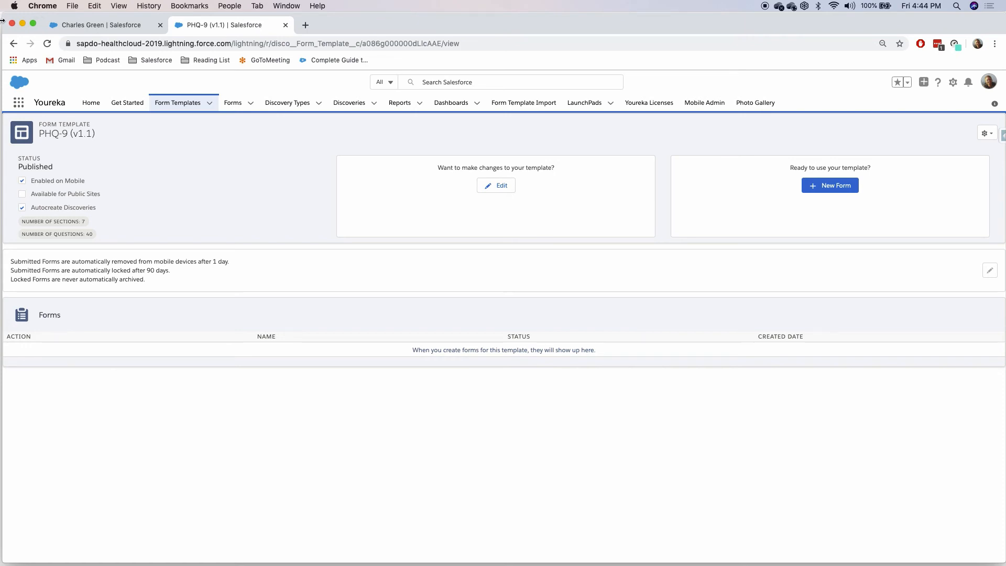
- Switch to the mirrored Youreka mobile app, start a new form from the PHQ-9 (v1.1) template, and select the patient's case
left_click_drag(2, 21, 129, 23)
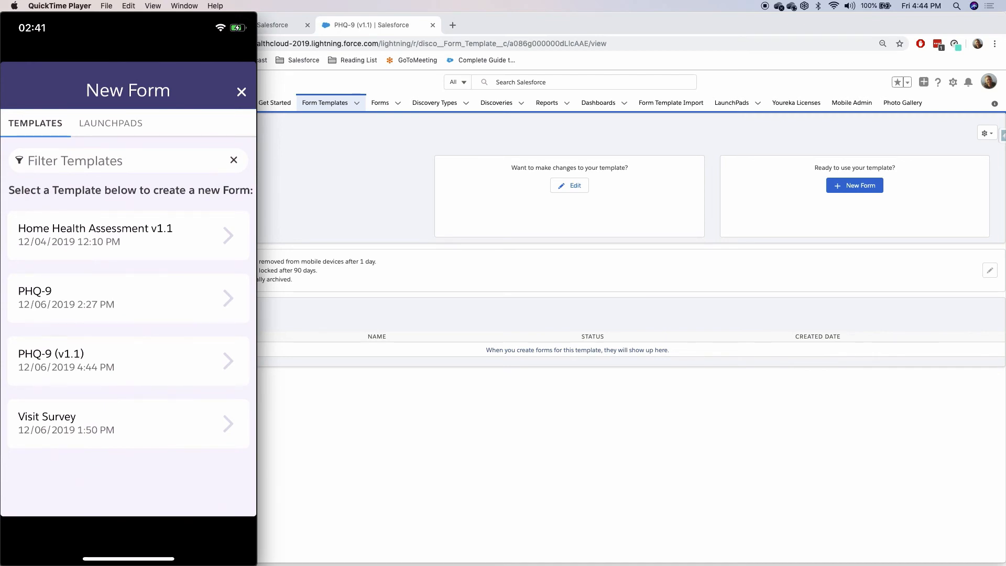
left_click(129, 361)
left_click(105, 281)
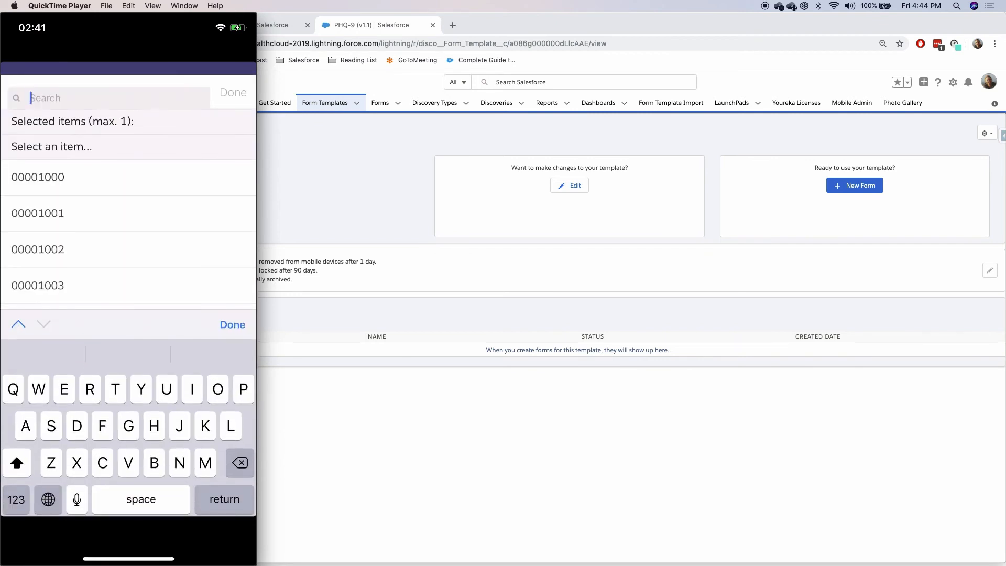
left_click(105, 214)
left_click(105, 281)
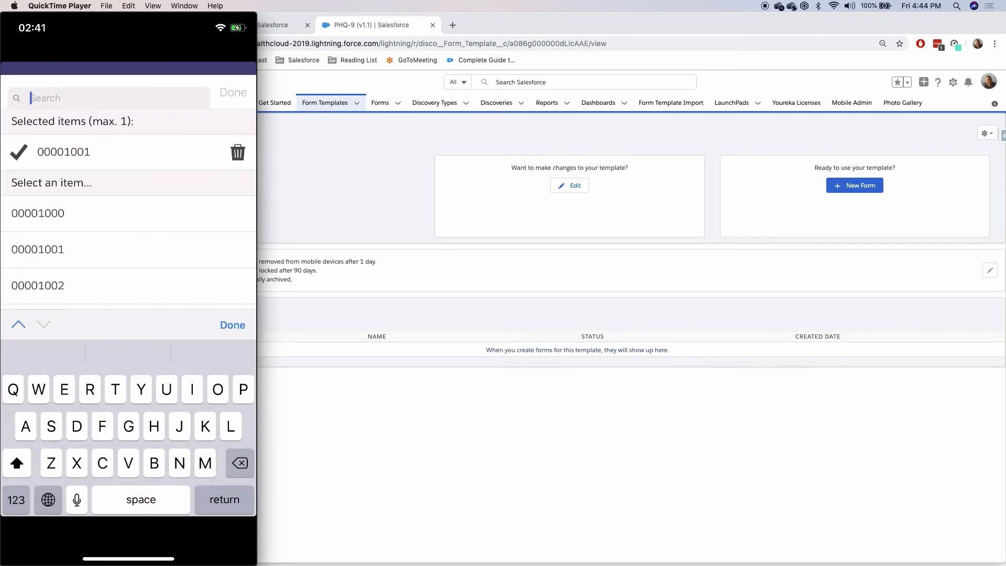
left_click(238, 152)
left_click(105, 358)
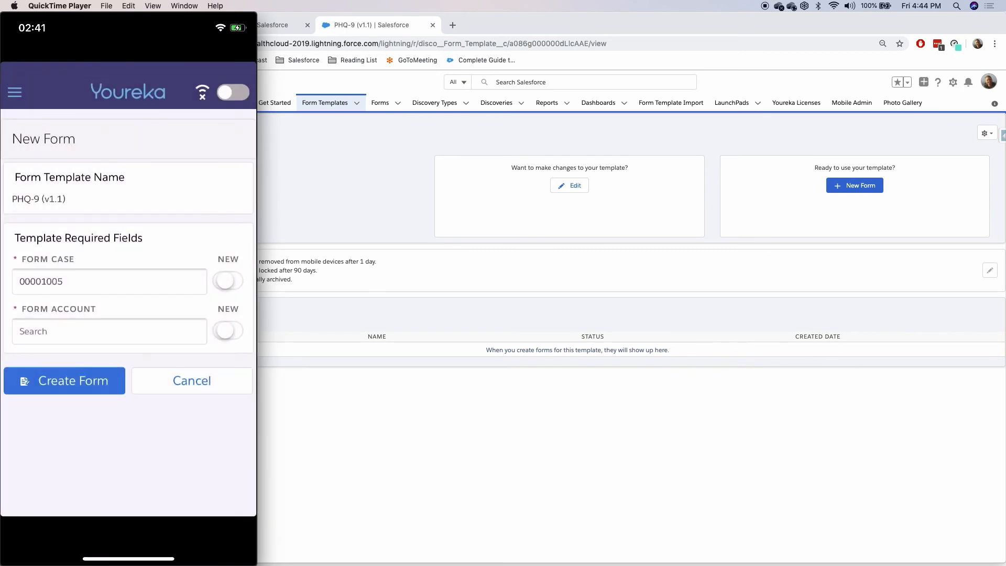
- Search for the patient's account by name, assign it as the form account, and create the form
left_click(104, 331)
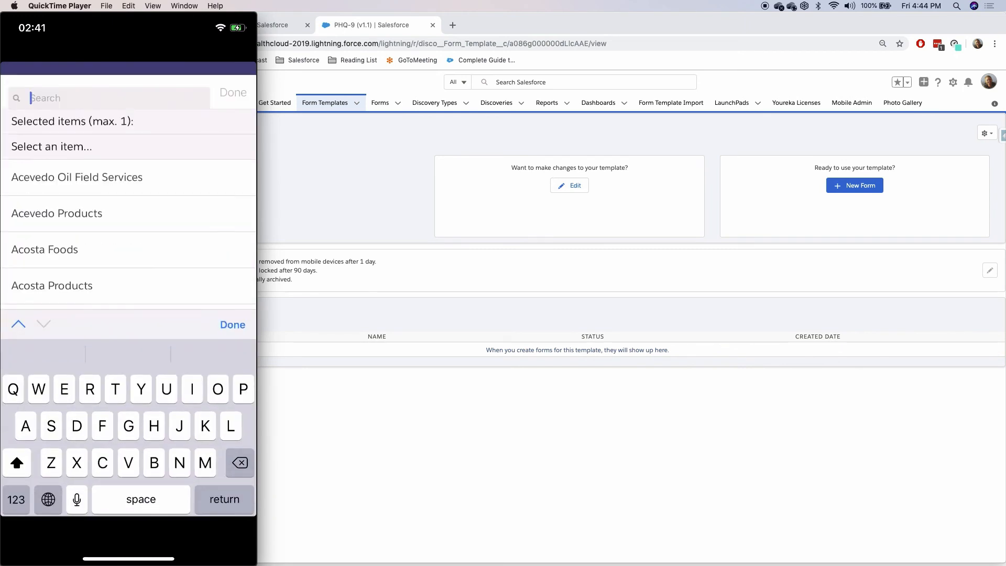
type("Charle")
left_click(104, 177)
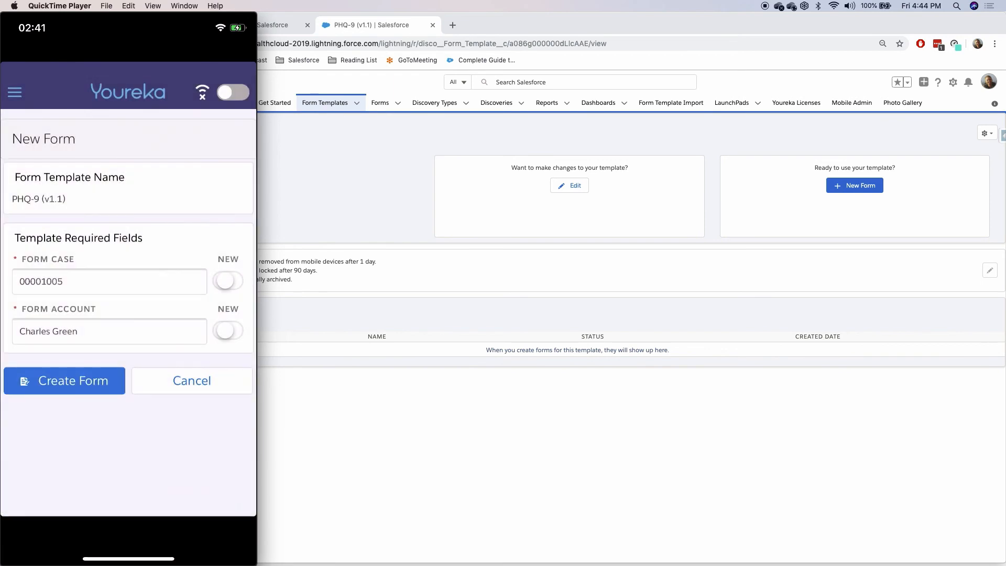
left_click(64, 381)
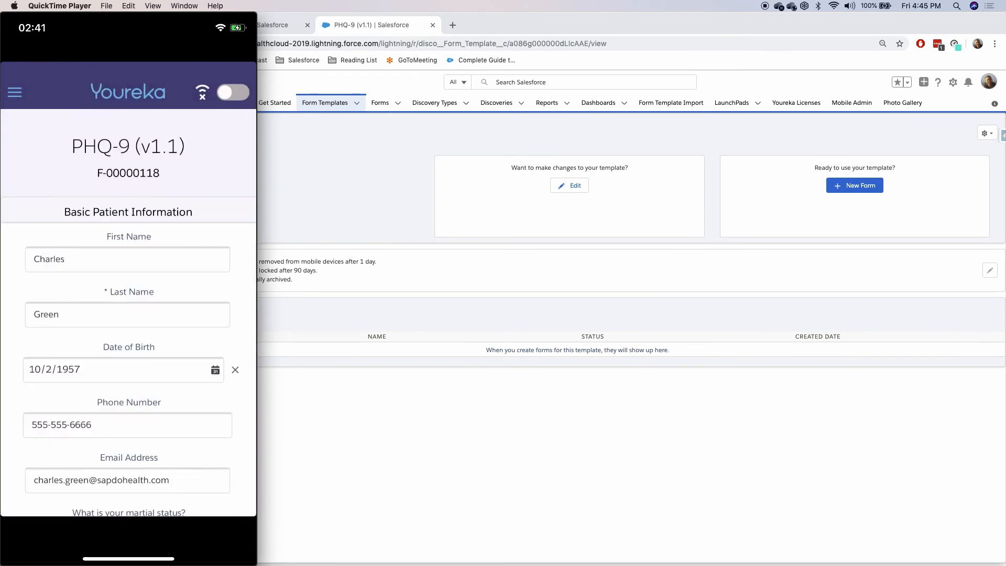
- Answer the martial status question with Married in the form's Basic Patient Information section
scroll(128, 315, "down", 3)
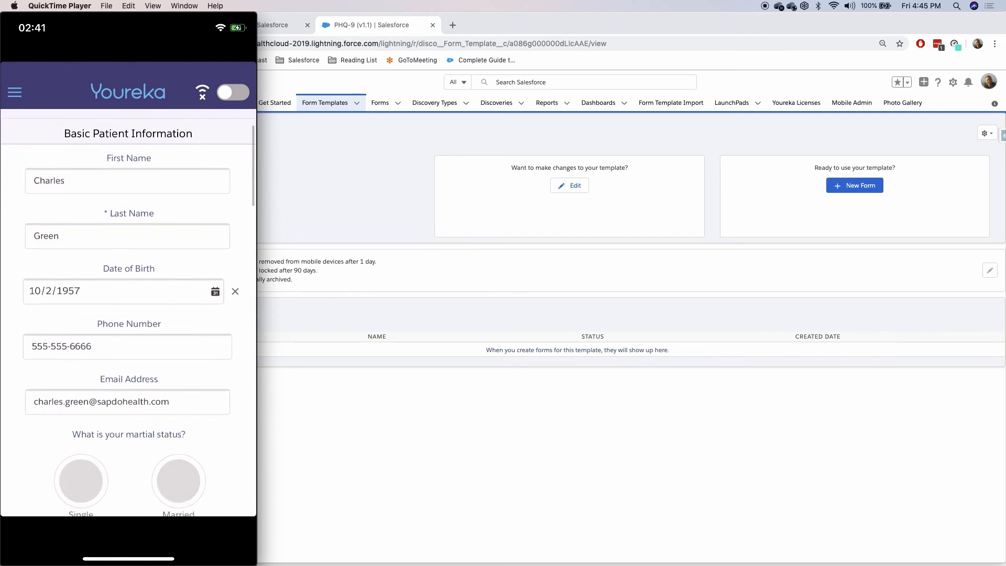
scroll(128, 314, "down", 1)
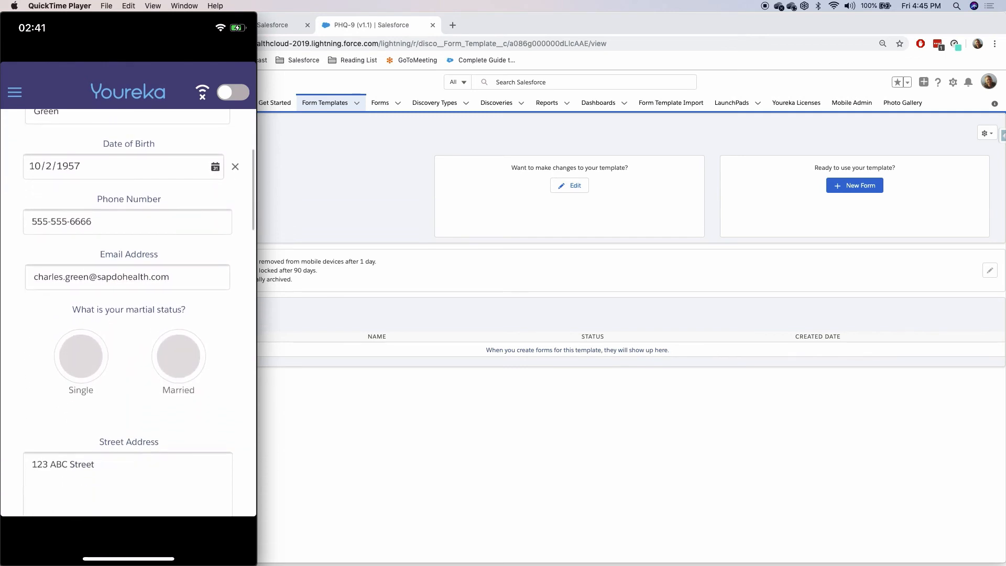
left_click(179, 356)
scroll(129, 314, "down", 1)
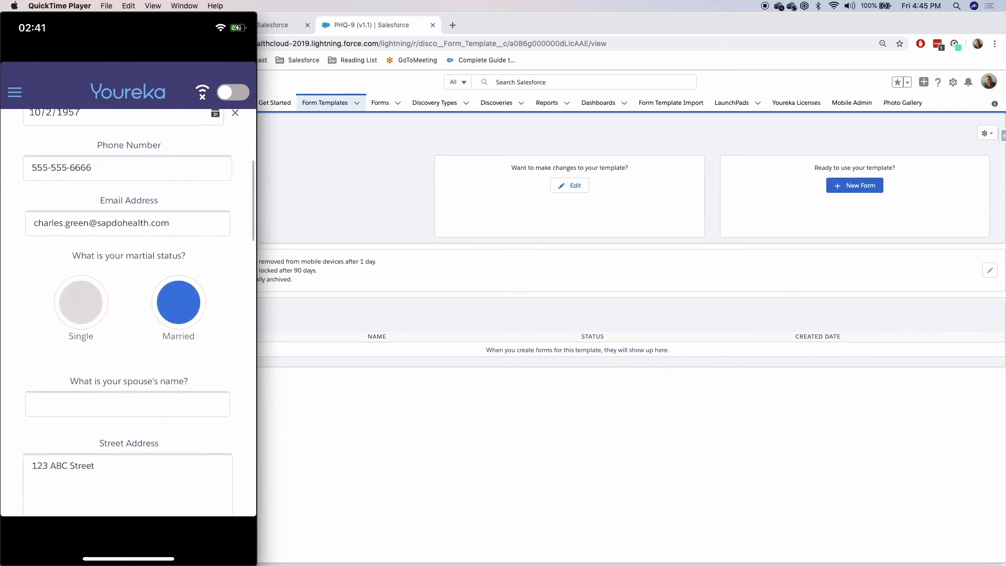
scroll(128, 315, "up", 1)
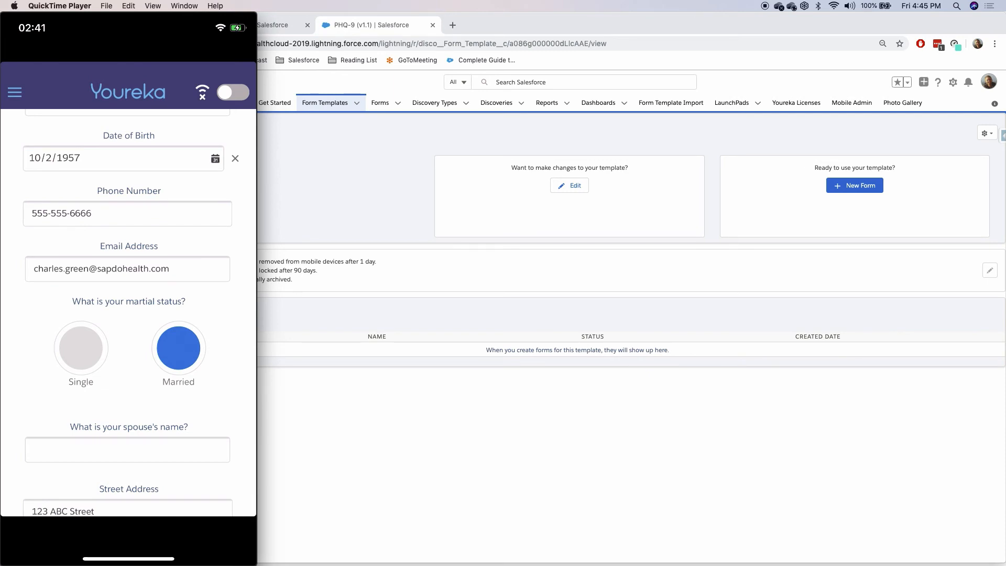
- In the PHQ-9 section, rate today's mood as Positive and answer Yes to both past-month screening questions
scroll(129, 450, "down", 15)
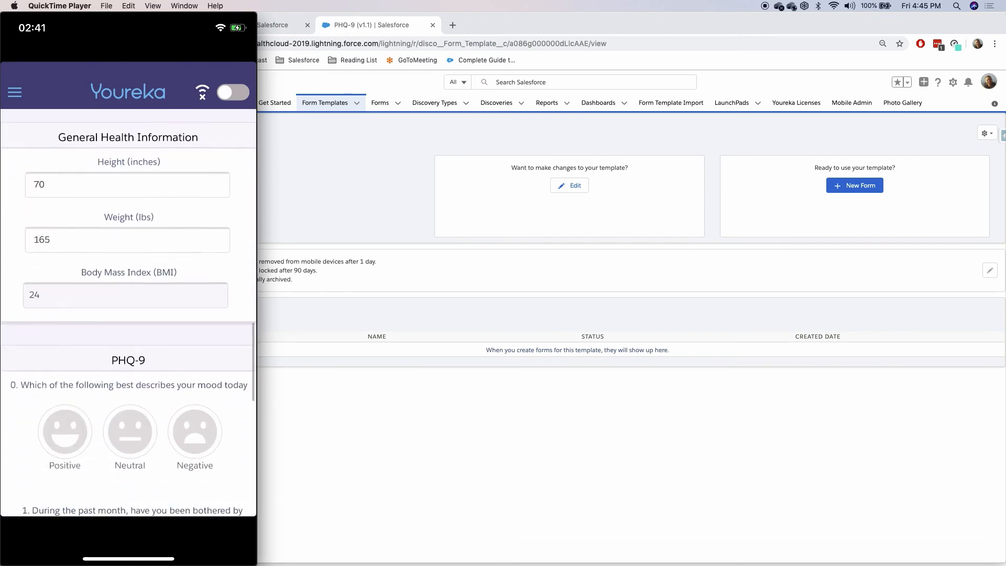
scroll(129, 314, "down", 3)
left_click(65, 291)
left_click(81, 429)
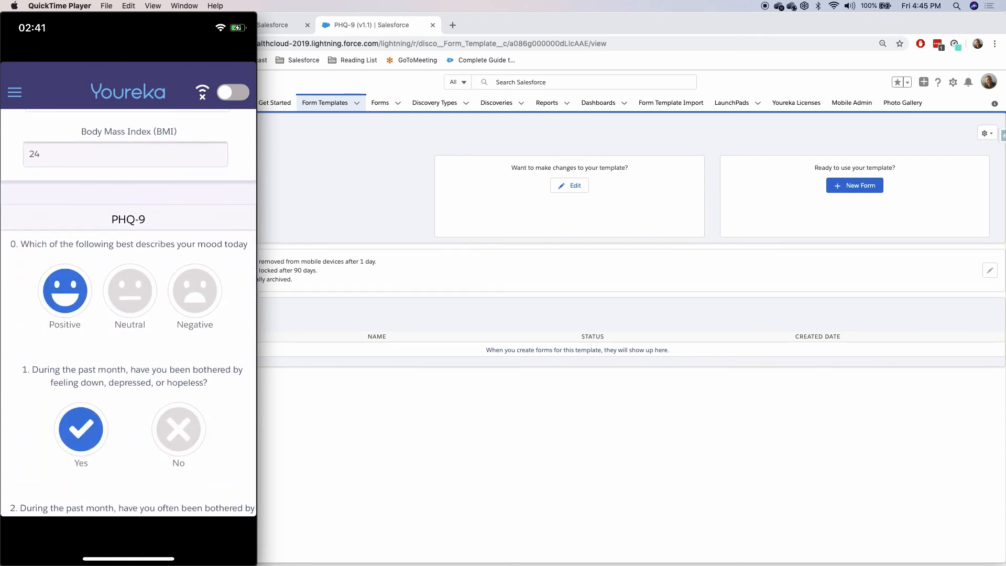
scroll(128, 315, "down", 3)
left_click(80, 418)
scroll(129, 315, "down", 4)
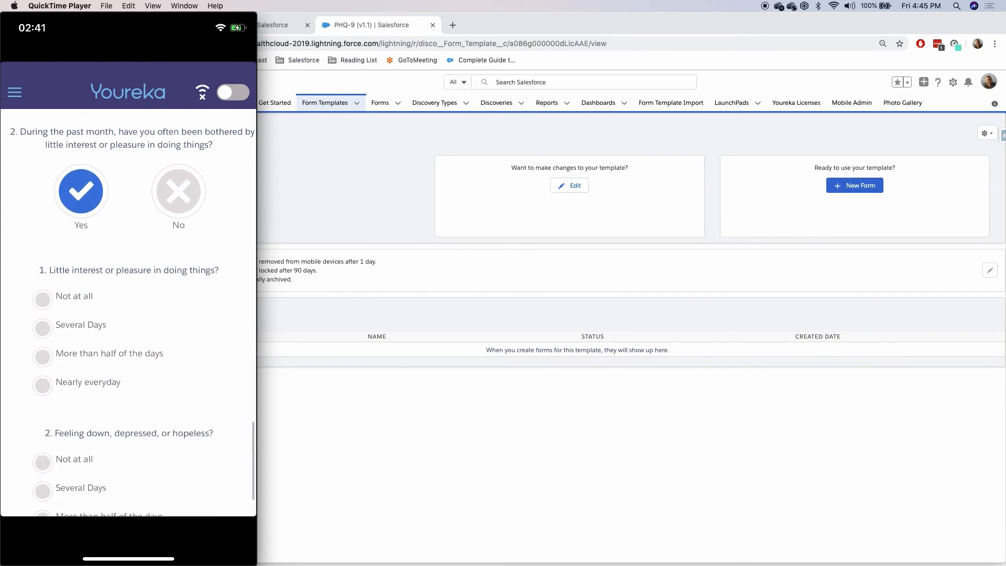
- Answer Not at all to the questions on little interest or pleasure and on feeling down, depressed, or hopeless
left_click(43, 299)
scroll(129, 314, "down", 2)
left_click(42, 366)
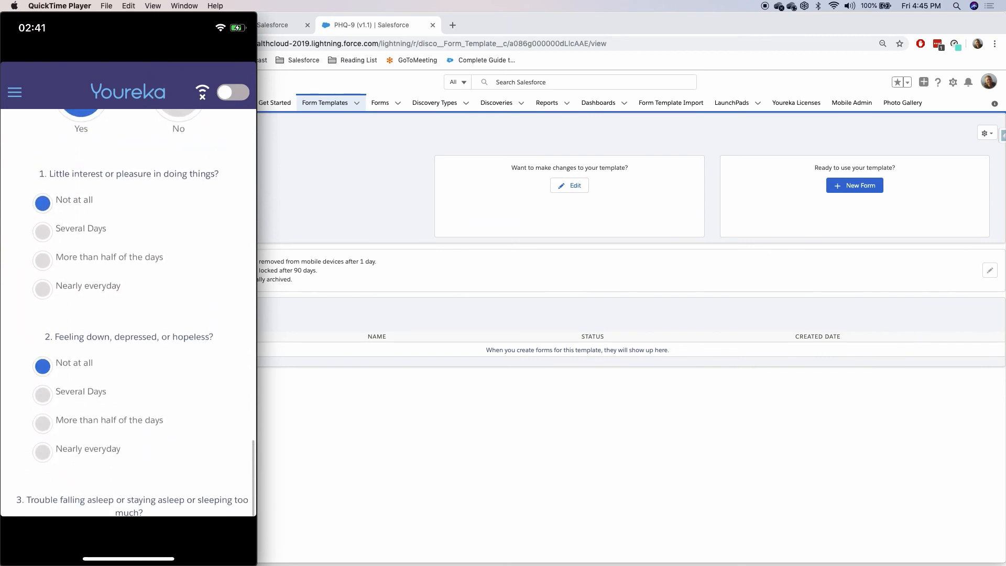
scroll(129, 314, "down", 1)
scroll(128, 314, "up", 1)
scroll(128, 315, "down", 1)
scroll(128, 314, "up", 1)
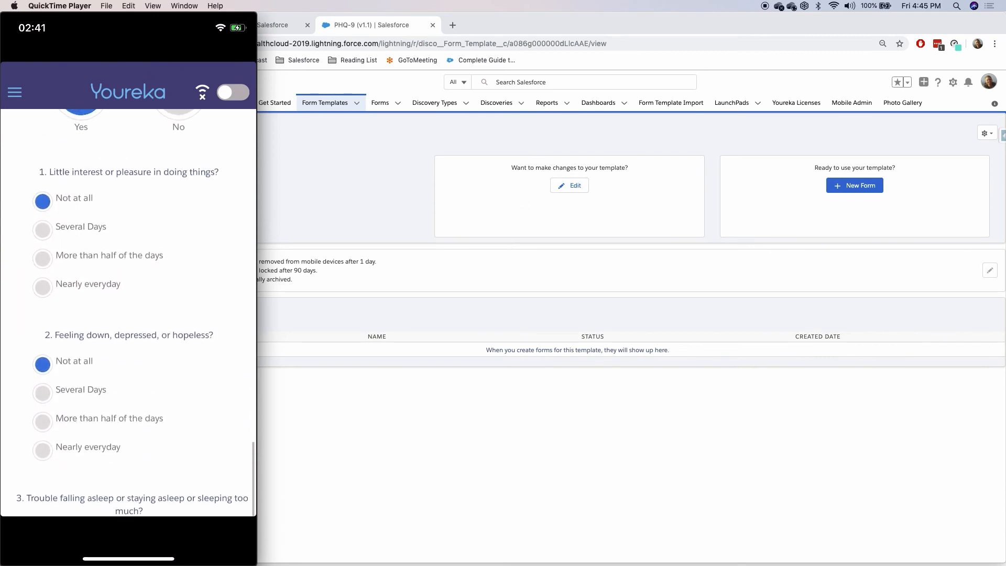
scroll(129, 315, "down", 1)
scroll(128, 315, "up", 2)
scroll(129, 314, "down", 2)
scroll(129, 314, "up", 1)
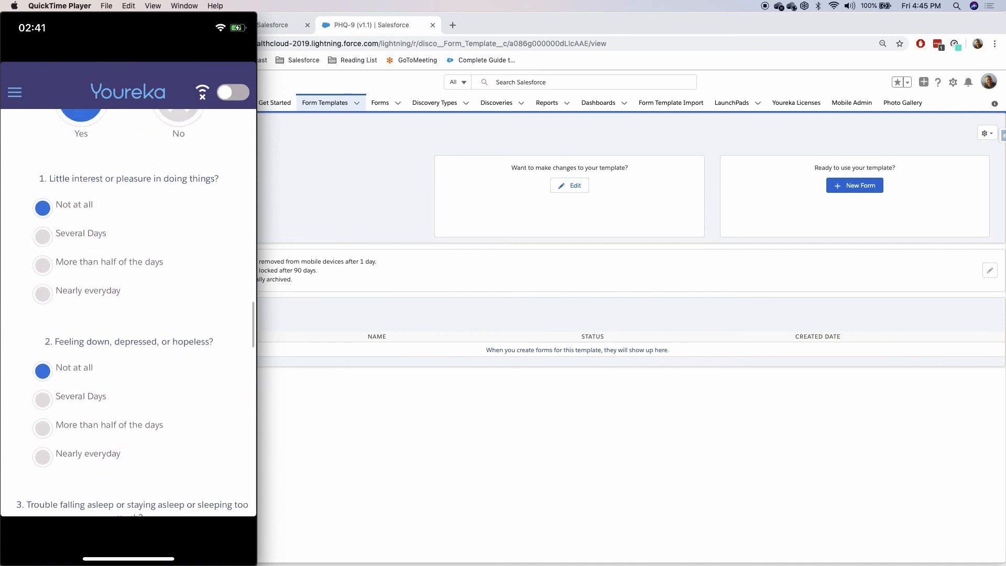
scroll(129, 315, "up", 1)
scroll(128, 314, "down", 10)
scroll(129, 314, "up", 1)
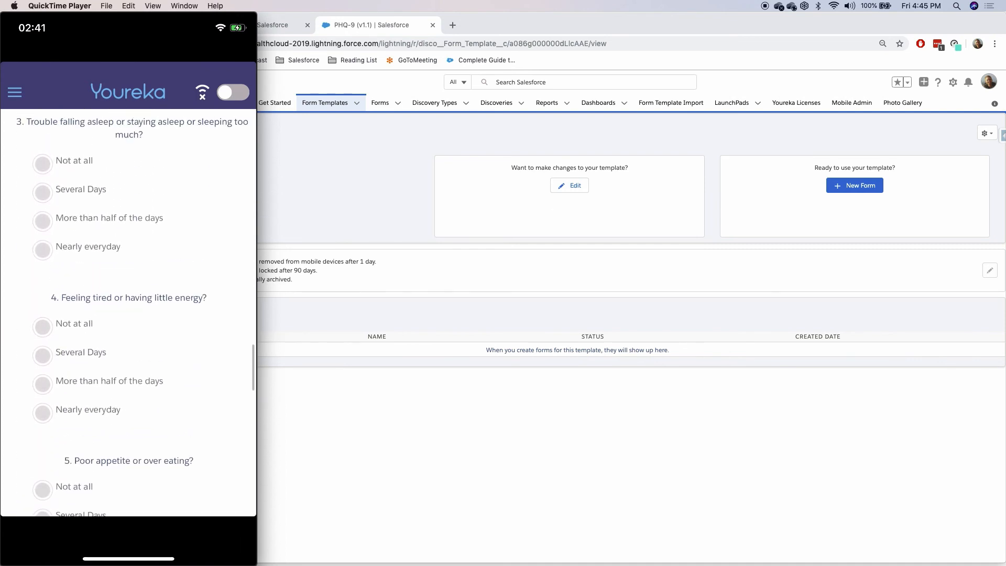
- Answer Several Days to question 4 about feeling tired and More than half of the days to questions 5 through 9
scroll(128, 314, "down", 5)
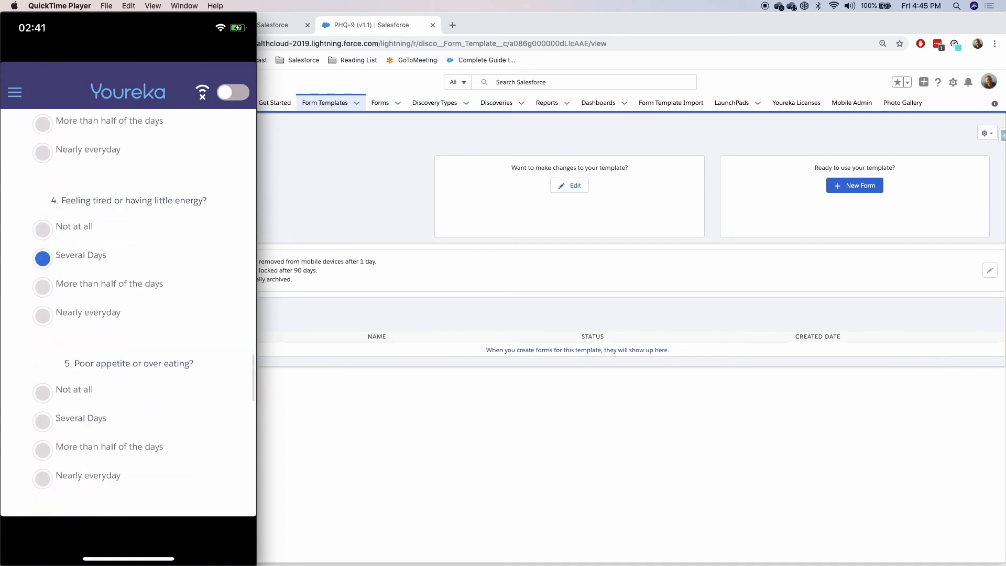
scroll(129, 315, "down", 3)
left_click(43, 286)
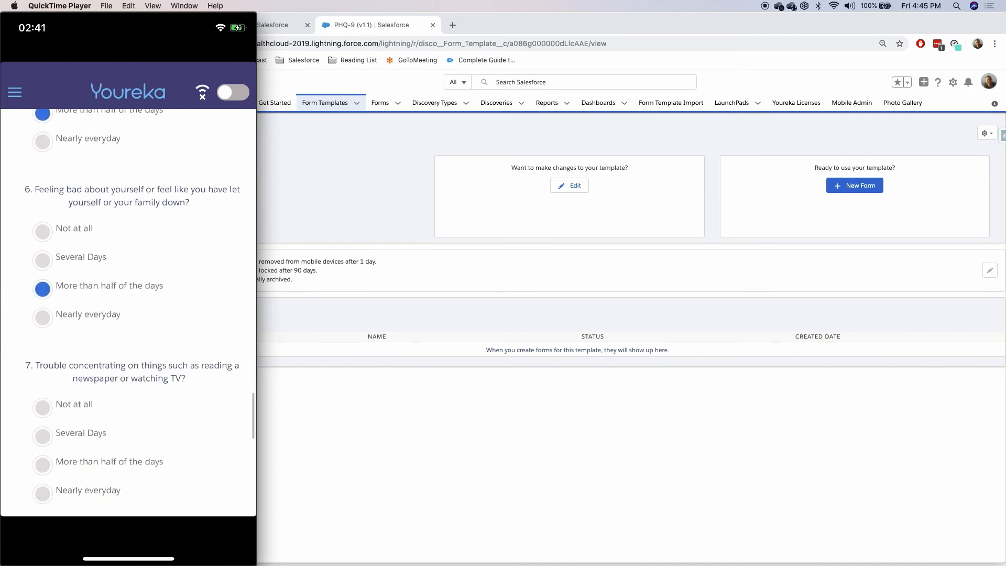
scroll(128, 315, "down", 3)
left_click(42, 286)
scroll(128, 314, "down", 3)
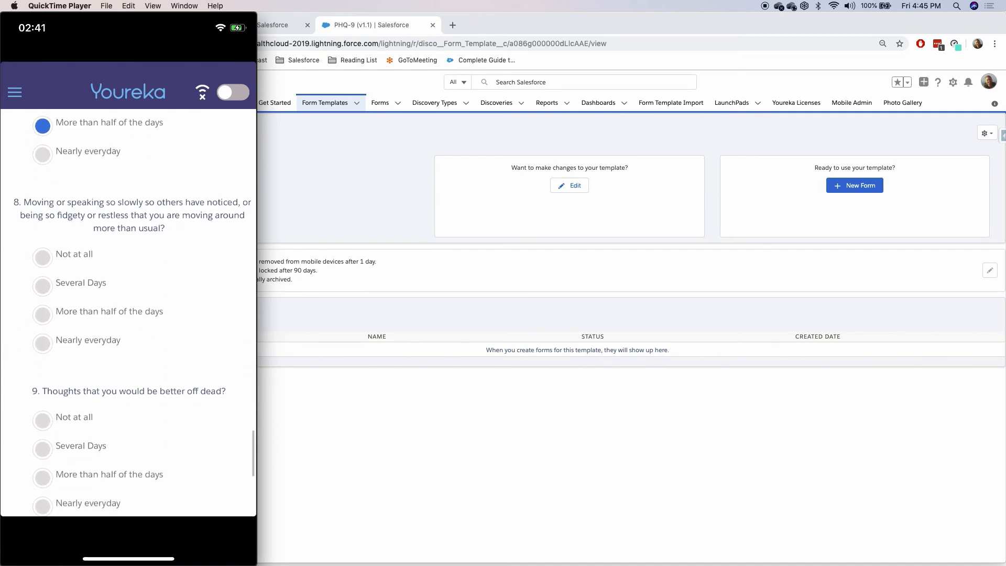
left_click(42, 312)
scroll(129, 314, "down", 2)
scroll(129, 314, "down", 3)
left_click(43, 222)
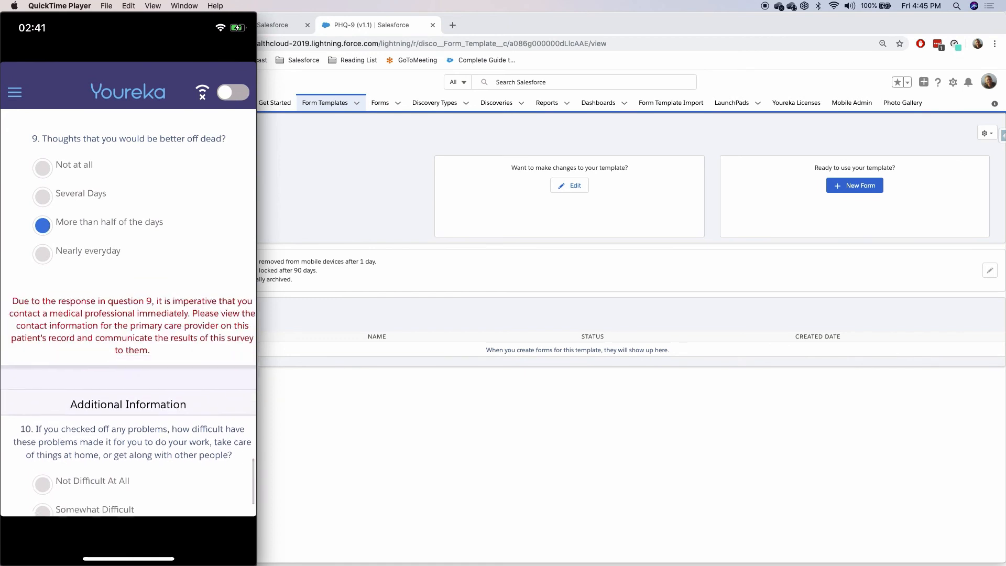
- Answer Somewhat Difficult to question 10 under Additional Information and submit the form
scroll(128, 315, "down", 3)
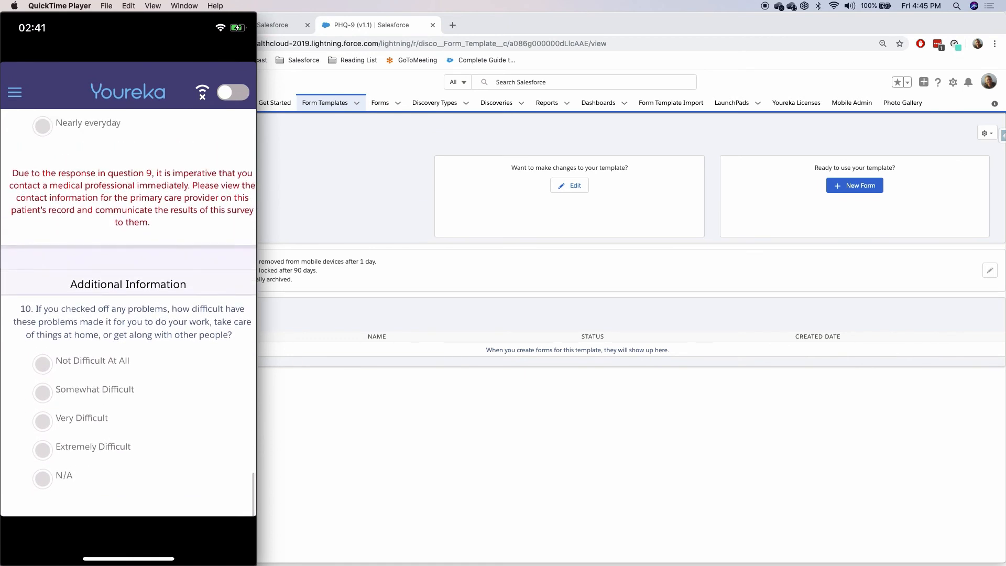
left_click(42, 379)
scroll(128, 314, "down", 1)
scroll(128, 314, "up", 1)
left_click(14, 92)
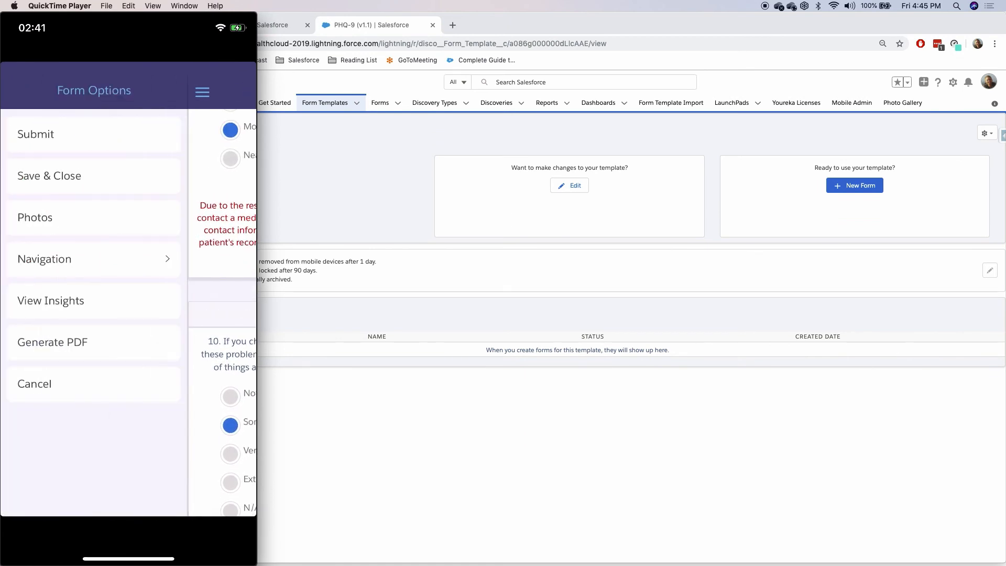
left_click(42, 110)
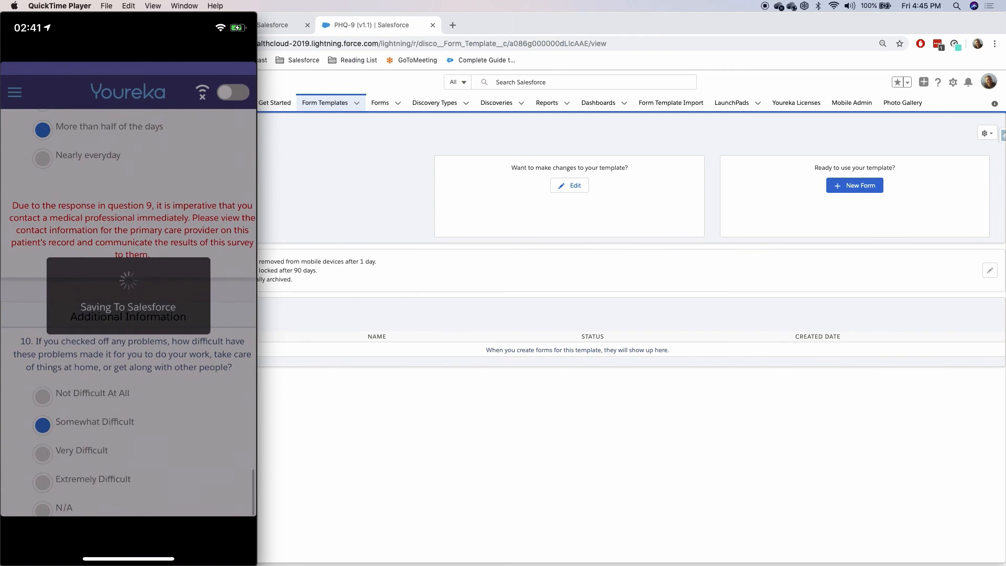
- Switch back to the patient's Health Cloud record in Chrome, view all care plans, and reload the page
left_click(353, 147)
left_click(241, 26)
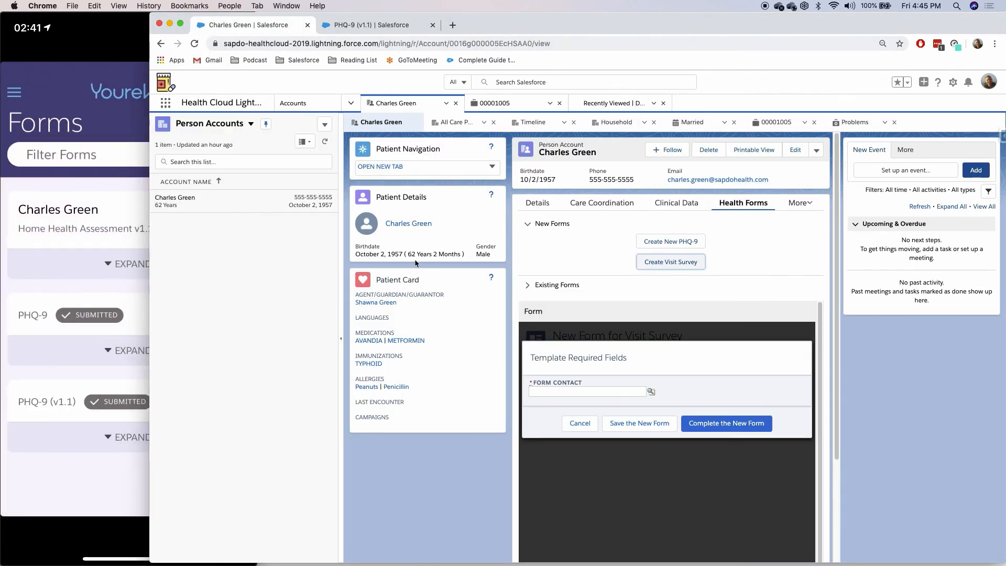
left_click(448, 122)
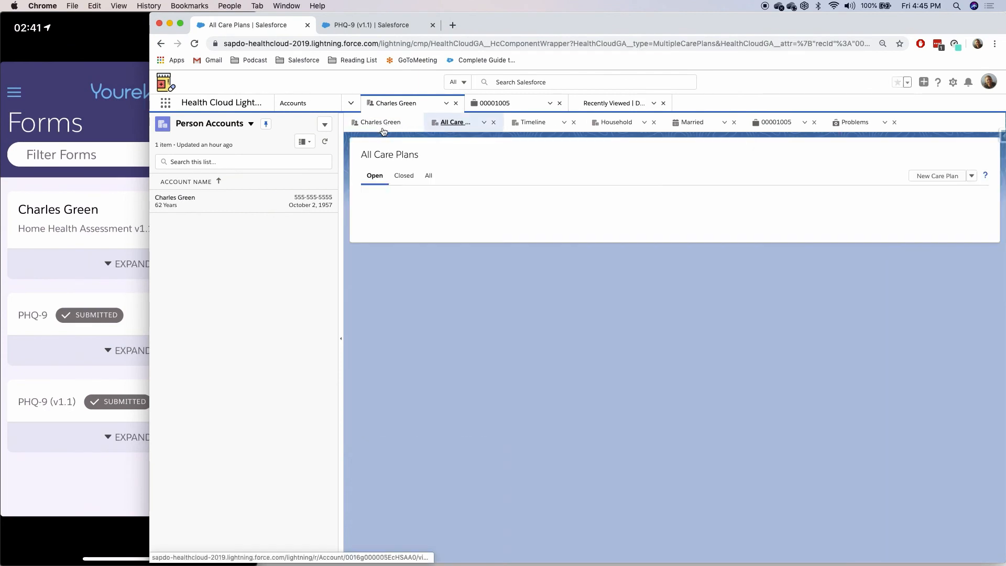
key("super+r")
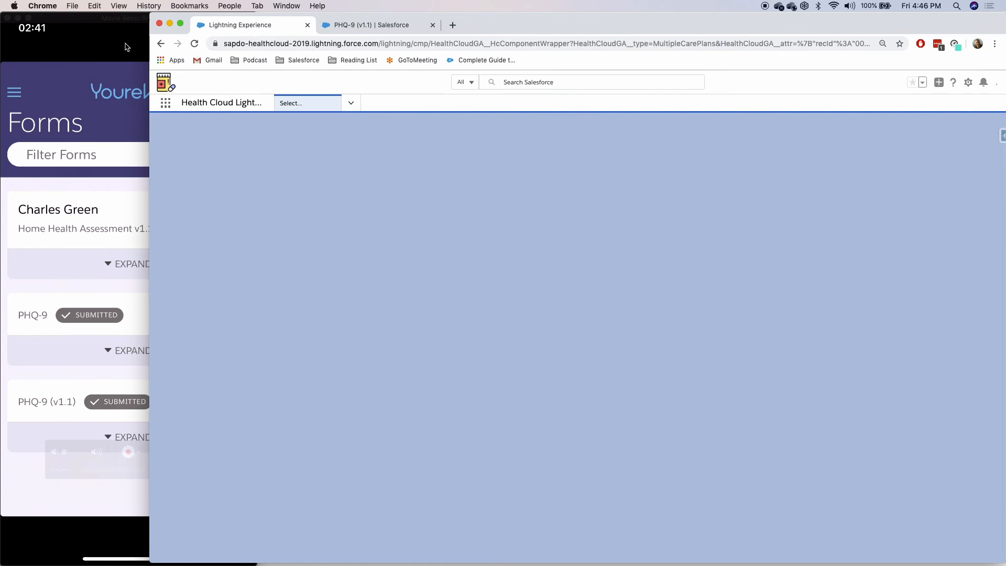
- Move the phone mirror window out of the way, widen the browser window, and view the patient's Care Coordination information
left_click(91, 20)
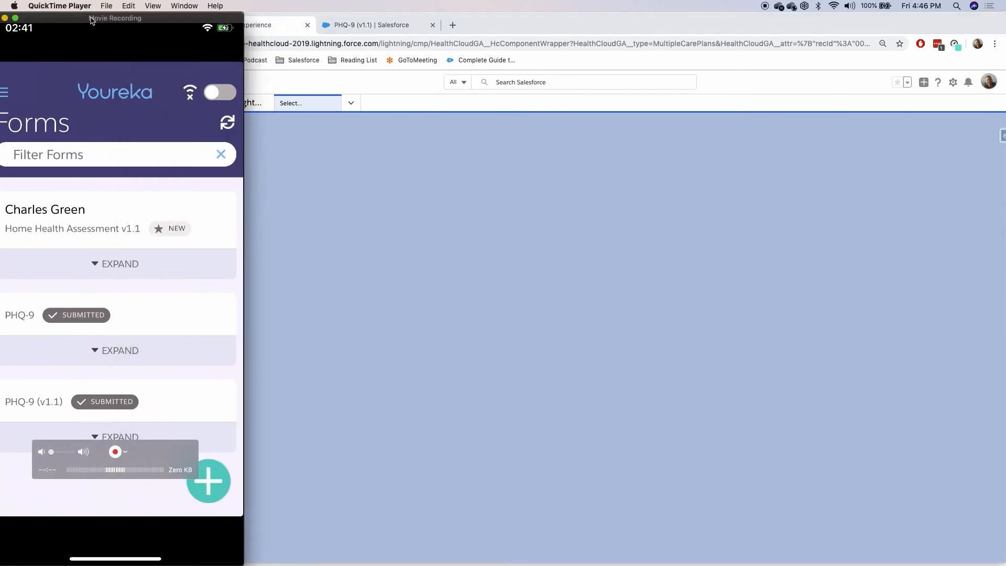
left_click_drag(91, 20, 321, 2)
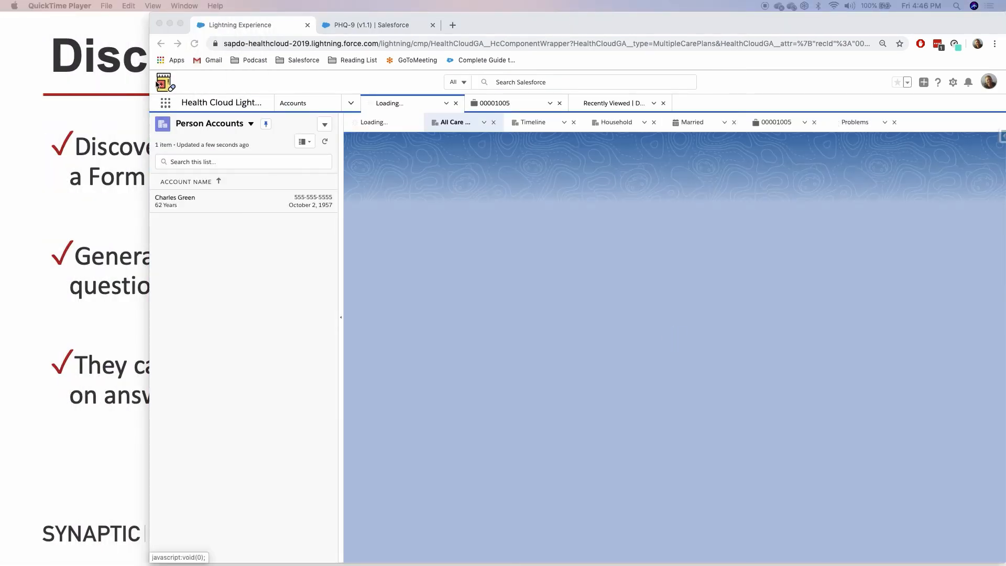
left_click_drag(150, 86, 43, 86)
left_click(272, 124)
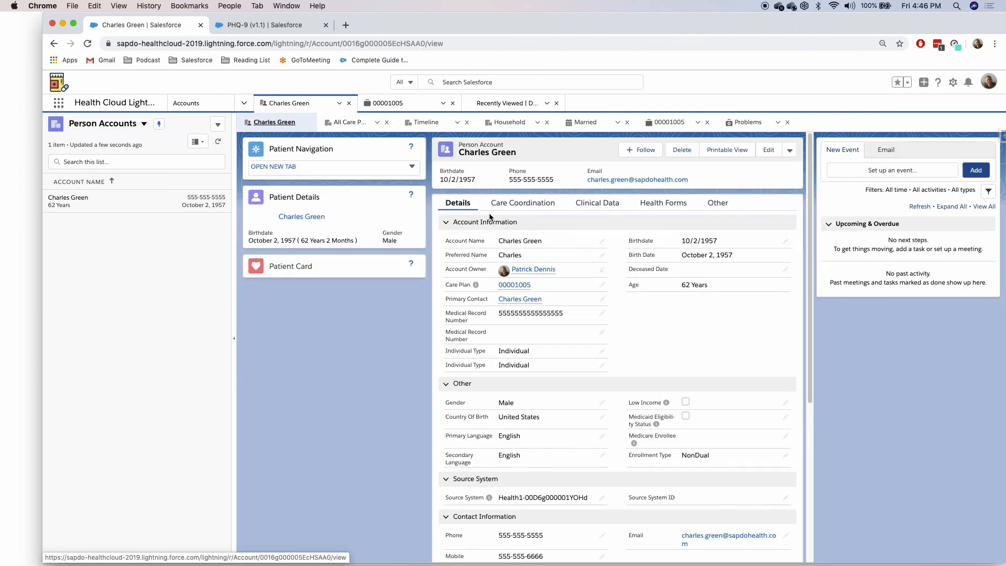
left_click(524, 203)
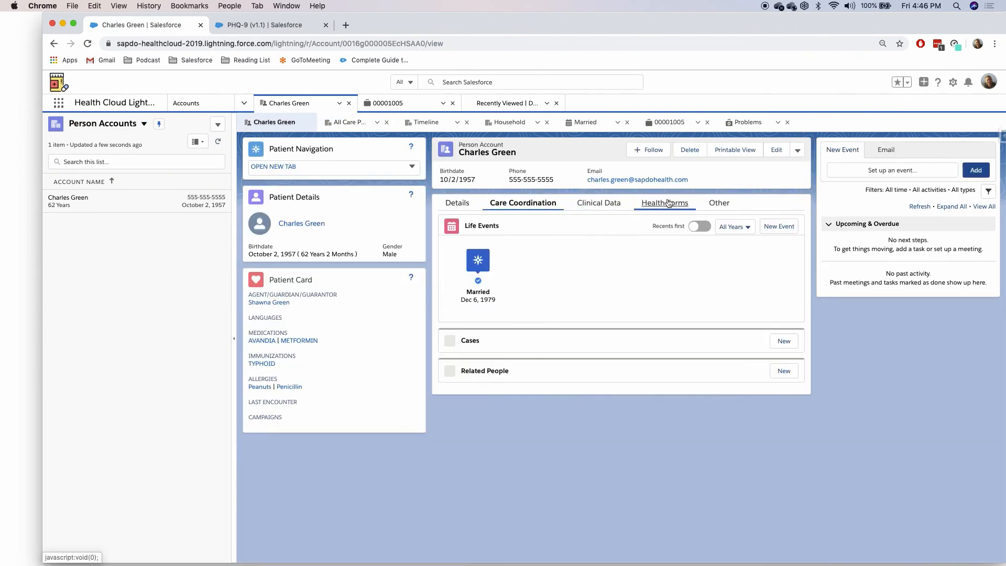
- View the submitted PHQ-9 (v1.1) form from the patient's existing health forms and review its Youreka Insights and patient information
left_click(668, 203)
left_click(471, 286)
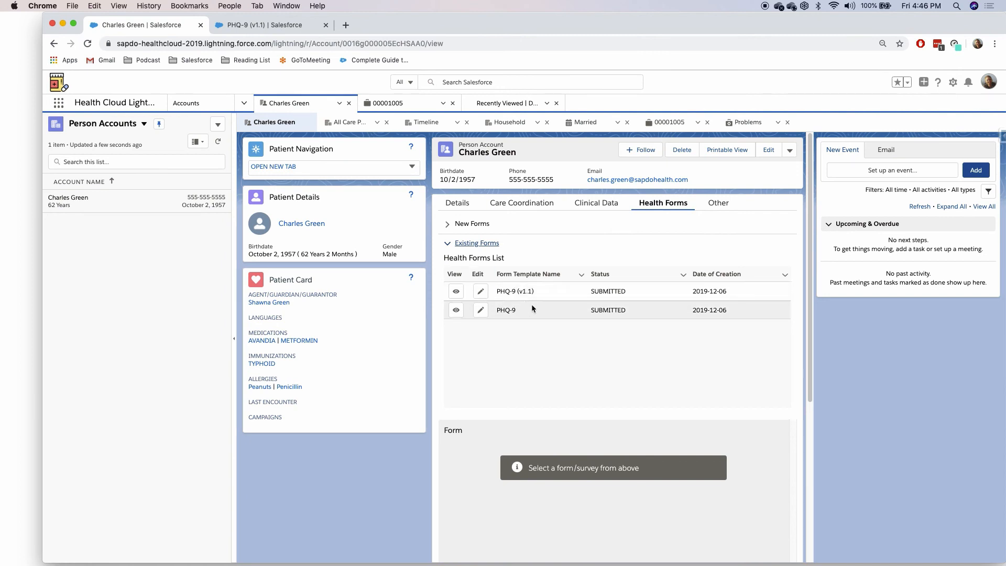
left_click(456, 292)
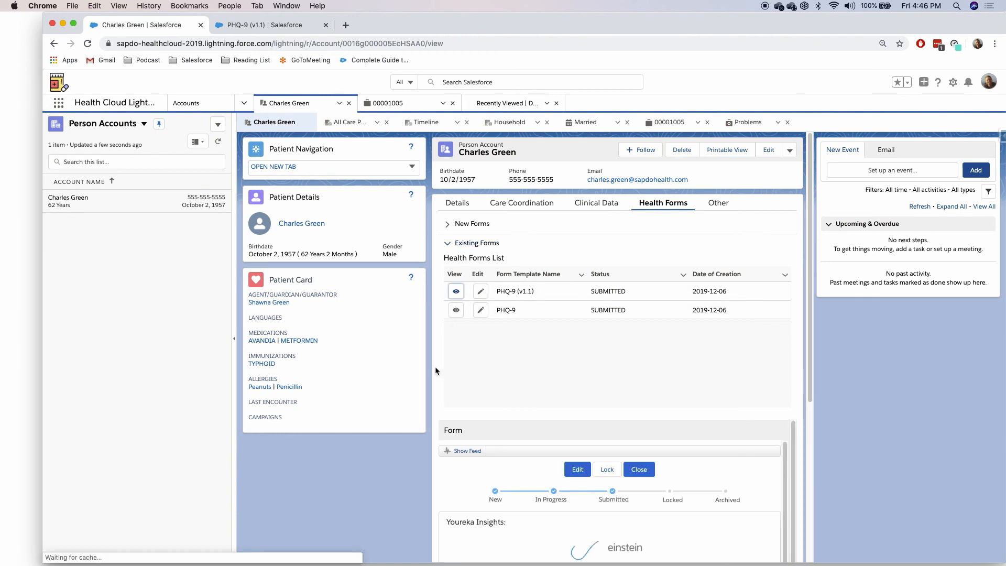
scroll(577, 419, "down", 3)
scroll(576, 419, "down", 10)
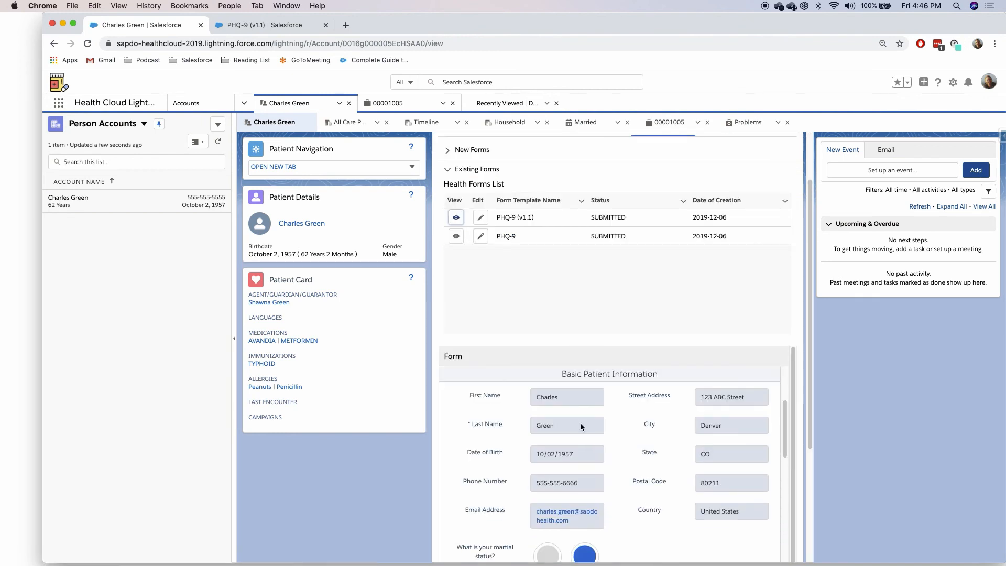
scroll(621, 423, "up", 10)
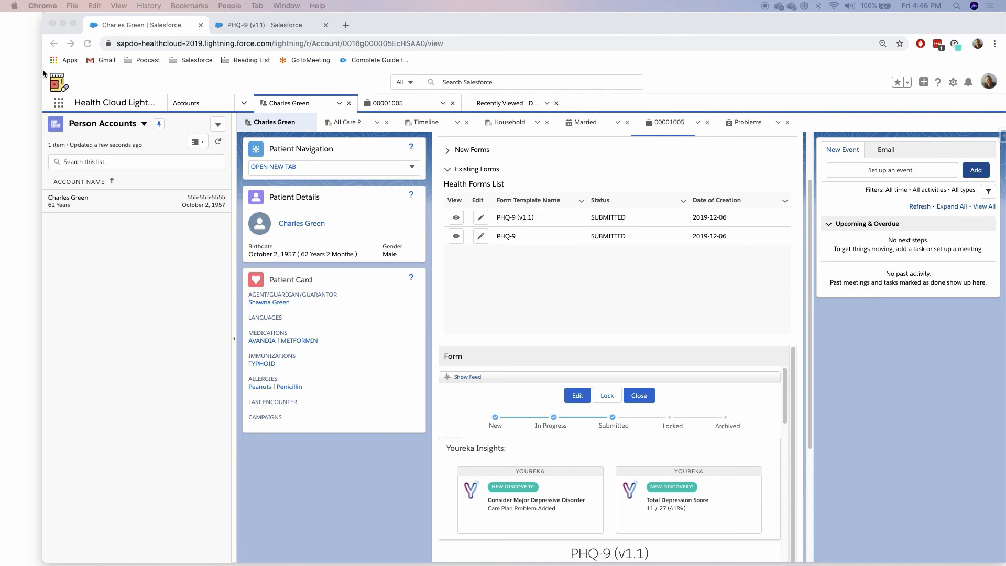
- Widen the browser window and open the PHQ-9 (v1.1) form record from the Forms list among the patient's other related records
left_click_drag(43, 70, 0, 73)
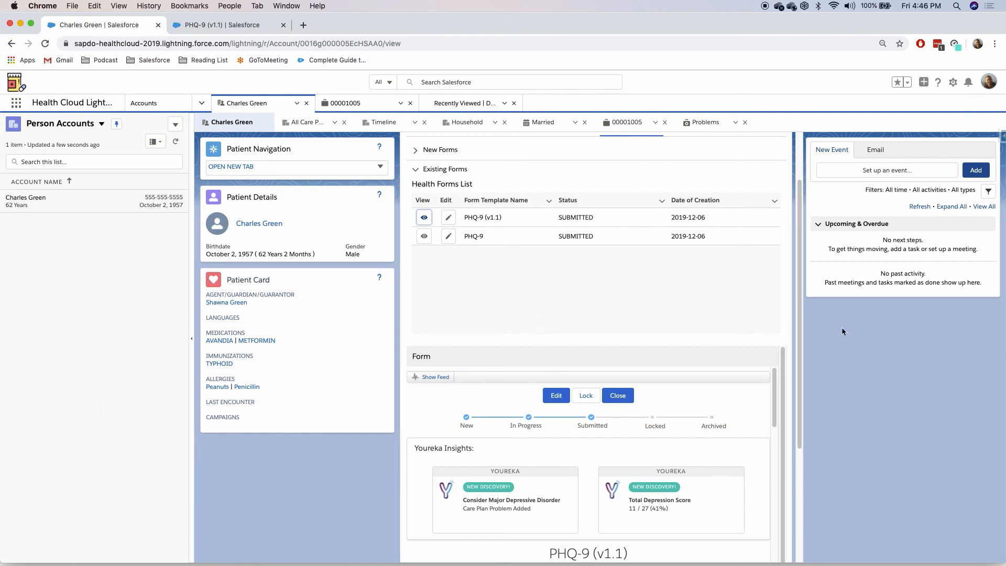
scroll(733, 333, "up", 3)
left_click(680, 207)
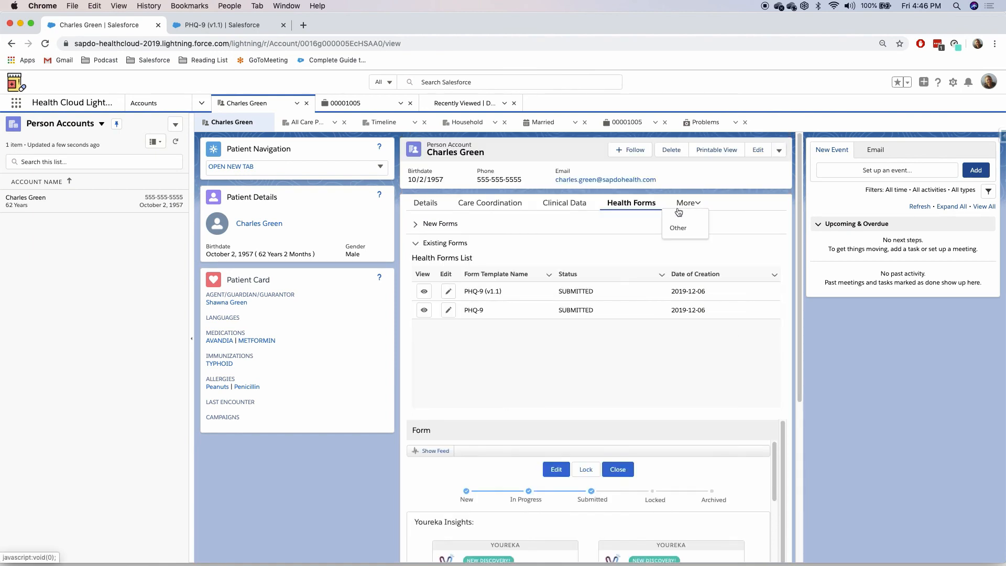
left_click(677, 228)
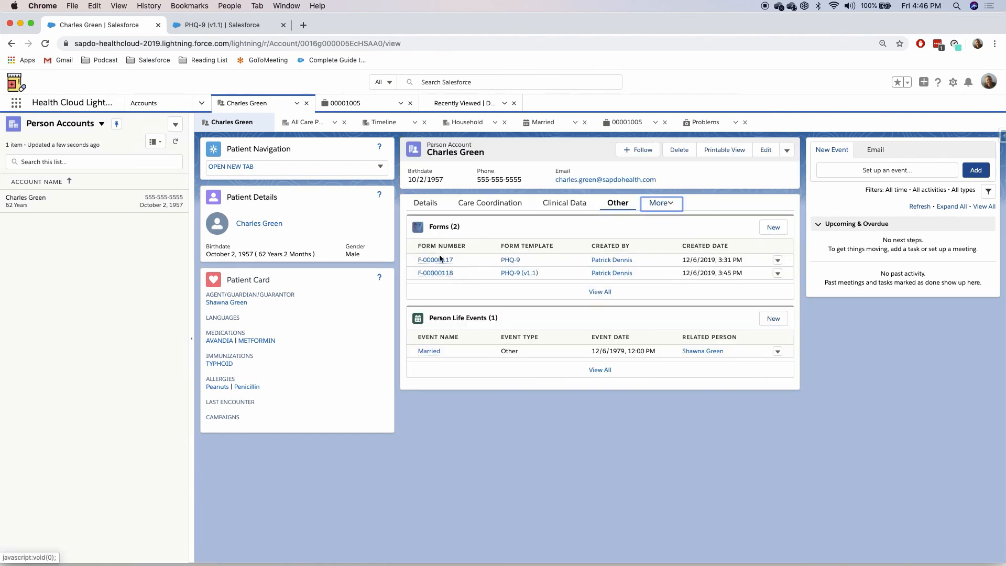
left_click(437, 273)
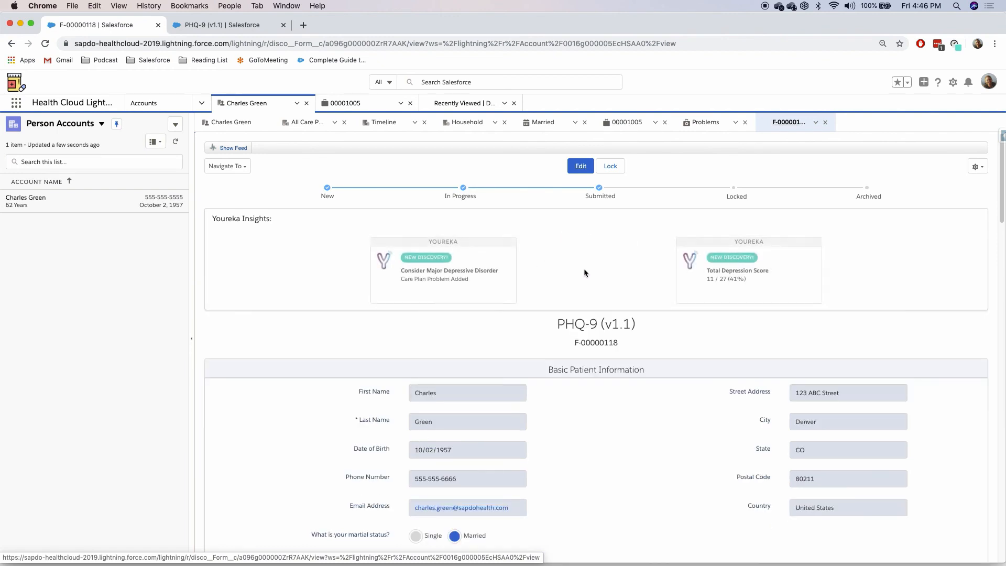
- Examine the actions available for the submitted form, including Generate PDF and Public URL, without running any of them
left_click(976, 166)
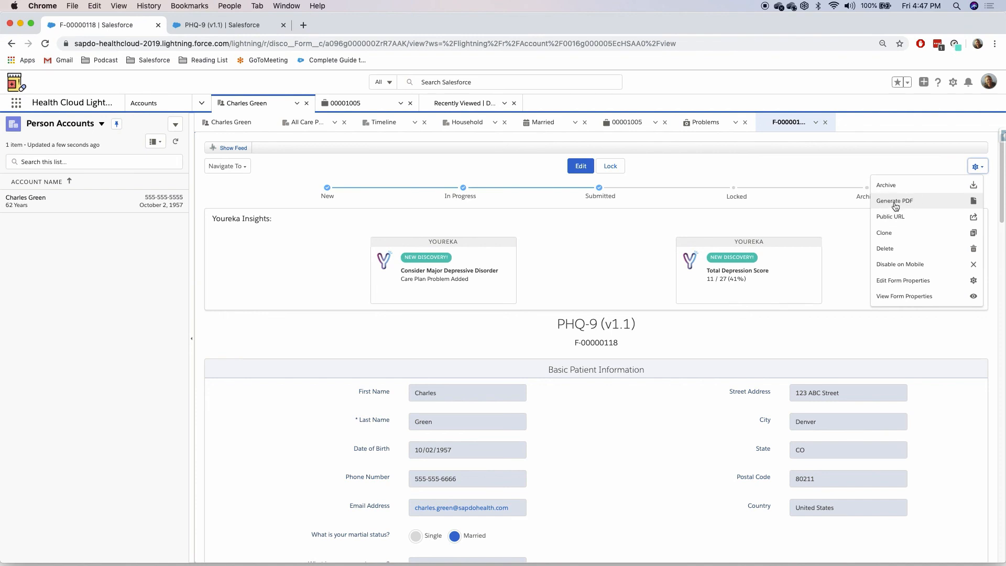
left_click(853, 174)
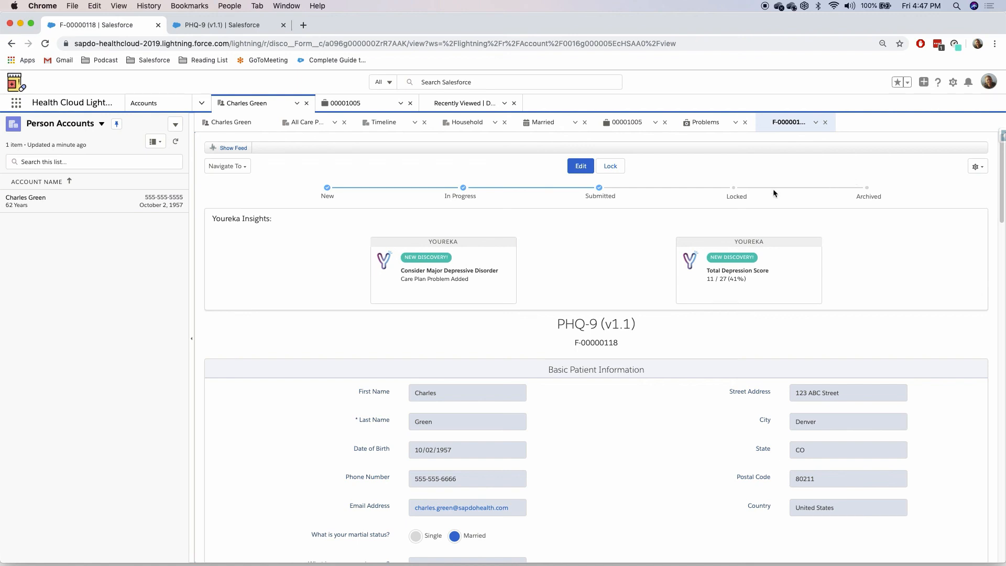
left_click(978, 166)
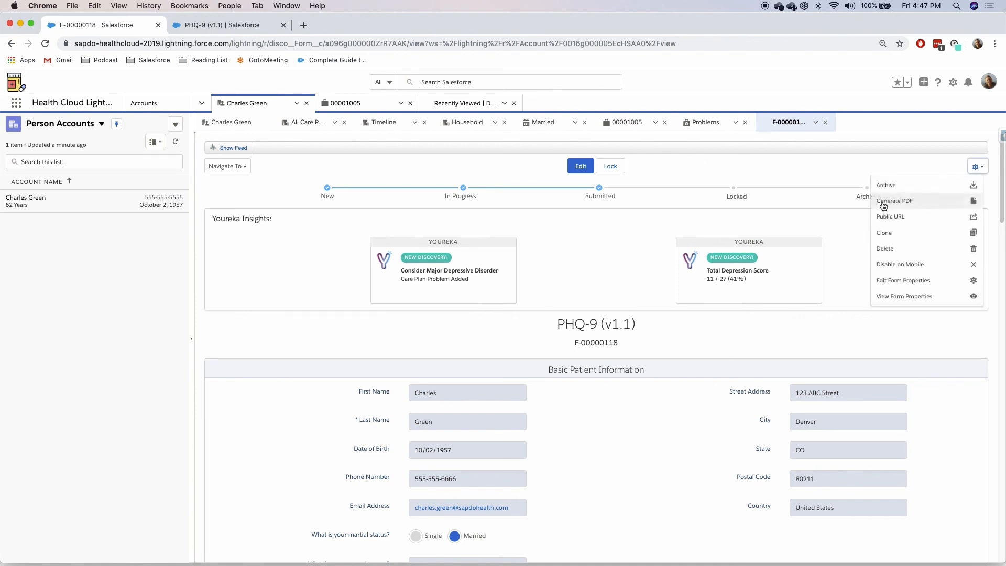
left_click(204, 105)
left_click(204, 106)
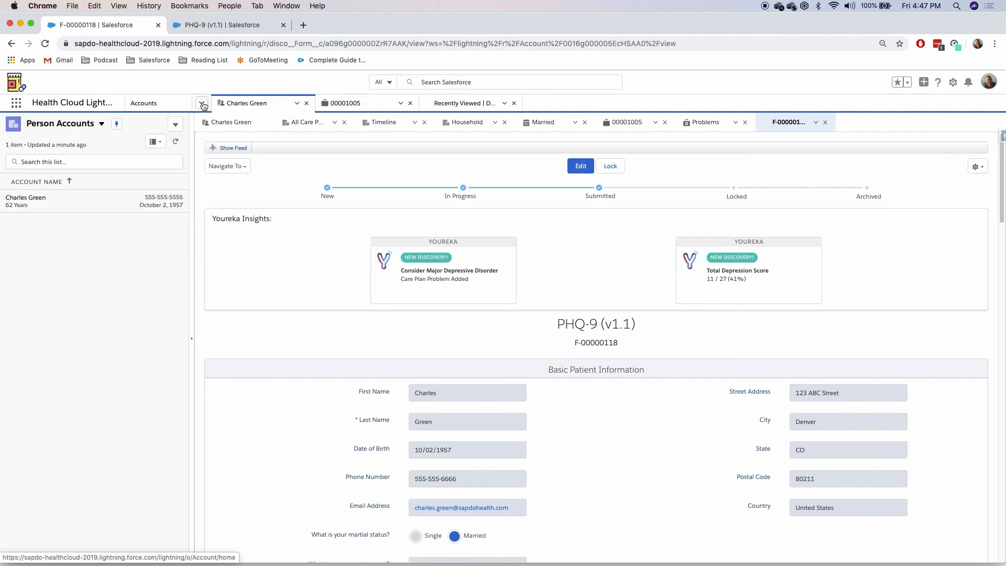
- Find Reports by searching the App Launcher for "report" and open the Depression Score Analysis report
left_click(17, 103)
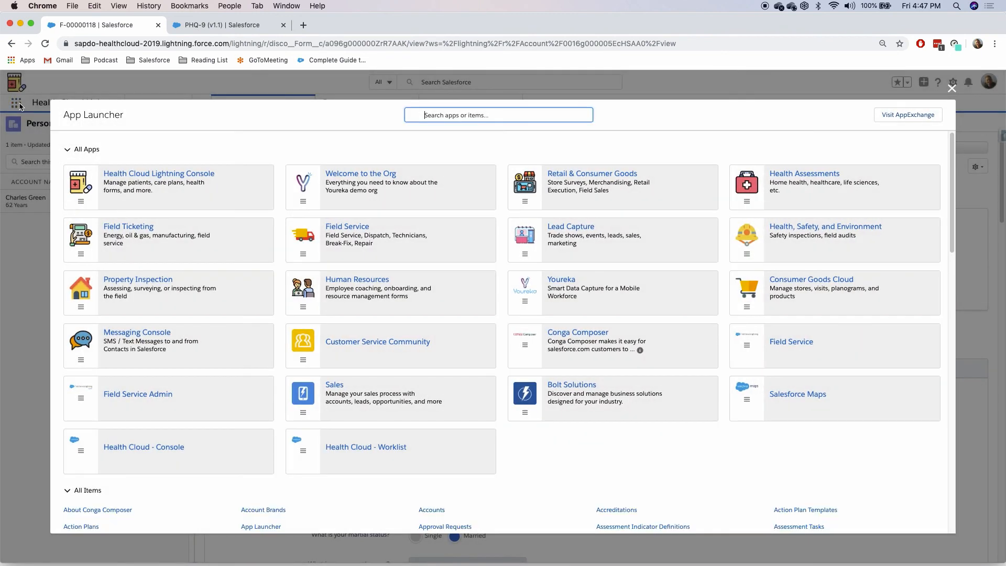
type("report")
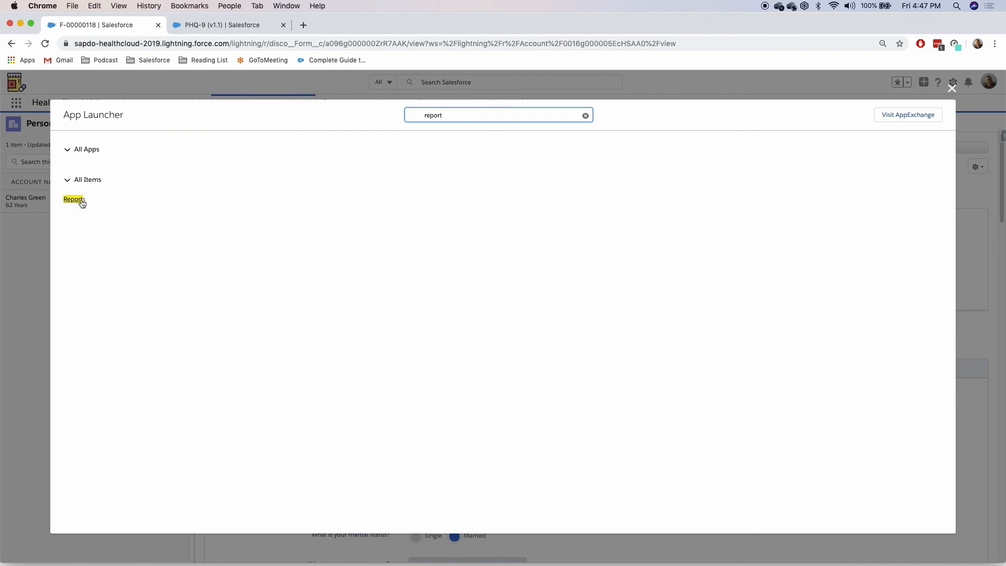
left_click(78, 199)
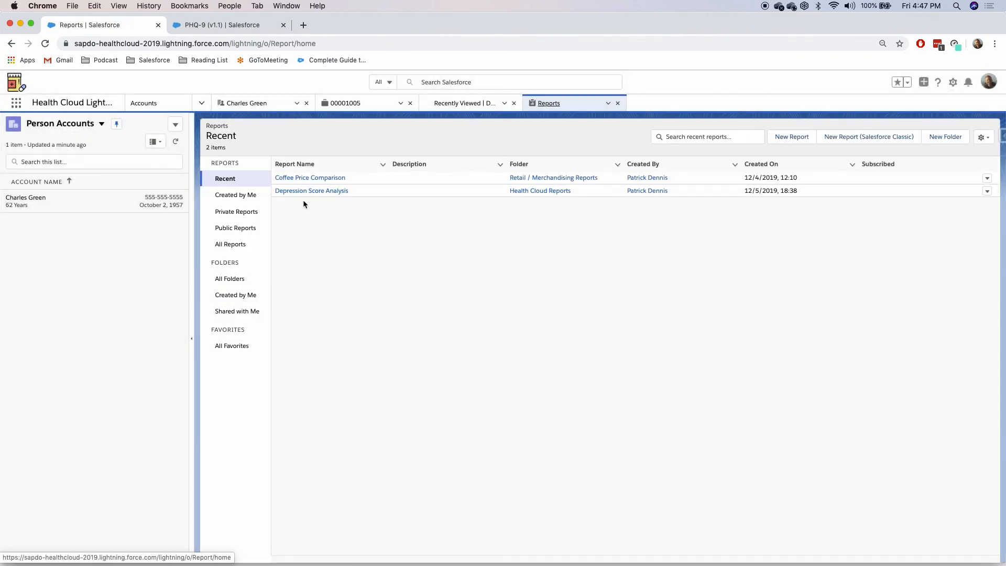
left_click(309, 192)
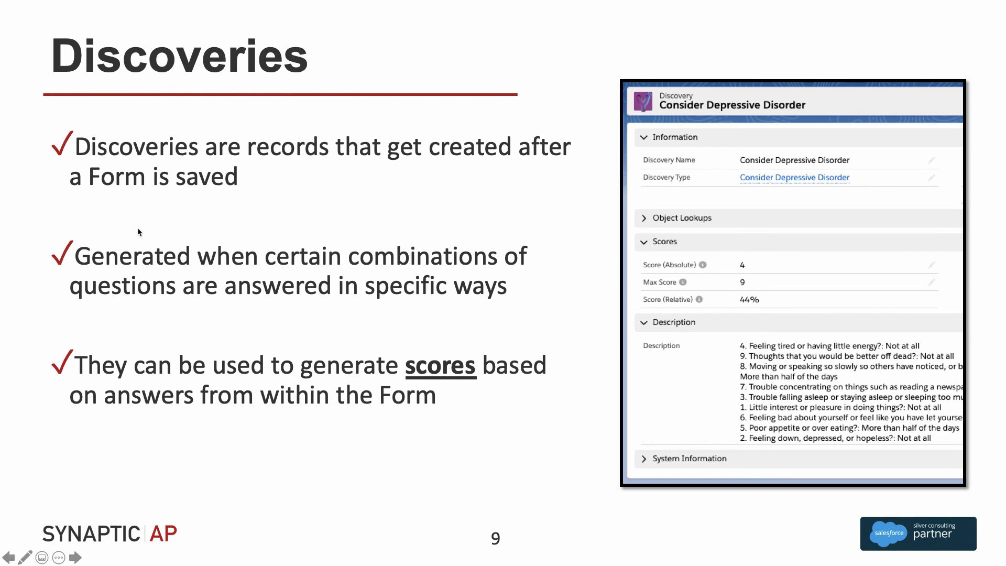
left_click(158, 237)
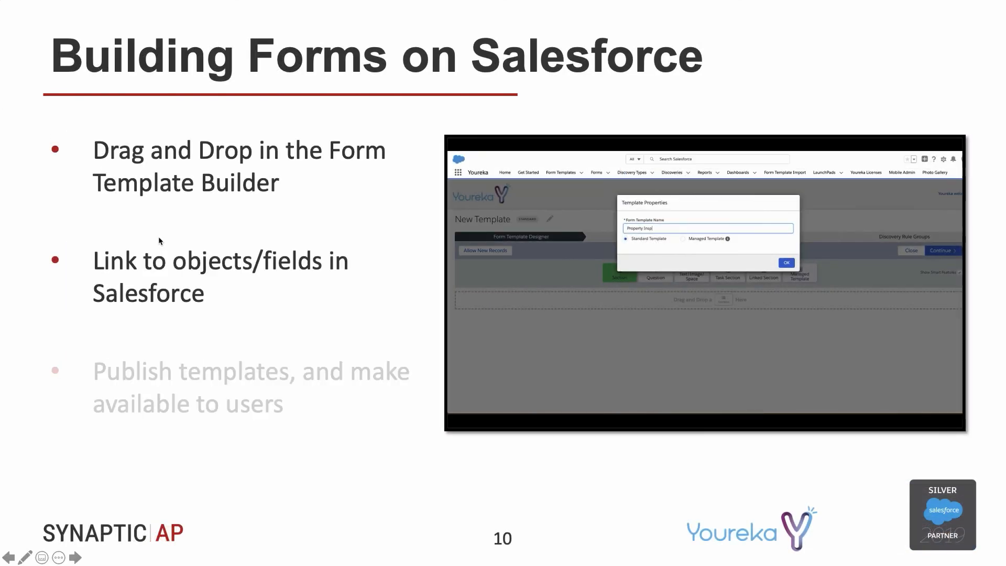